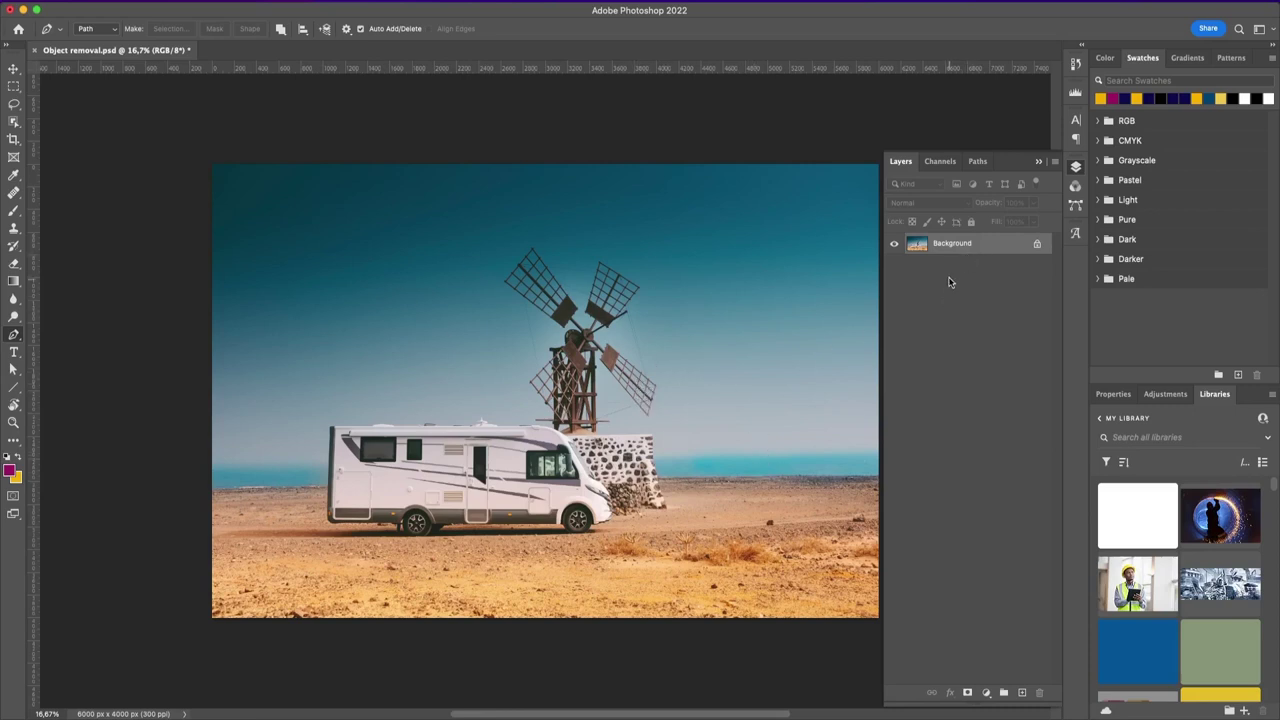
Duplicate the Background layer with the original hidden, and add a new empty layer above the copy.
drag(992, 248, 1021, 692)
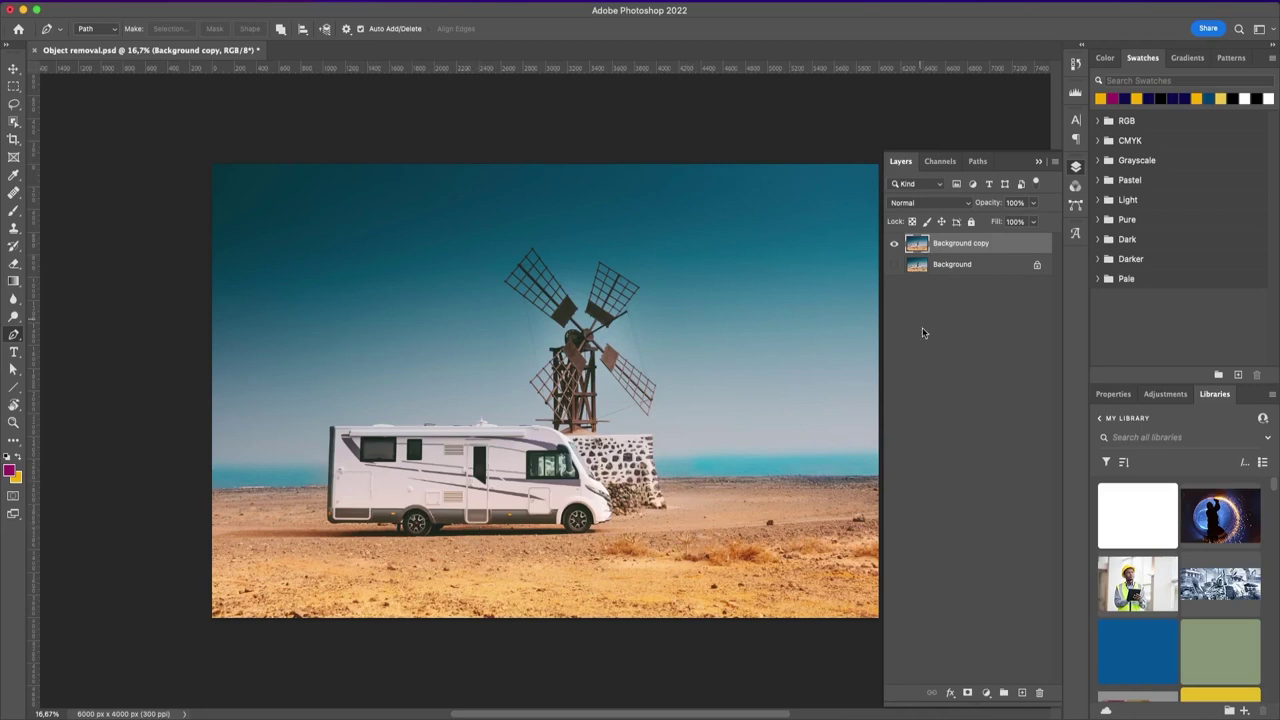
click(1022, 694)
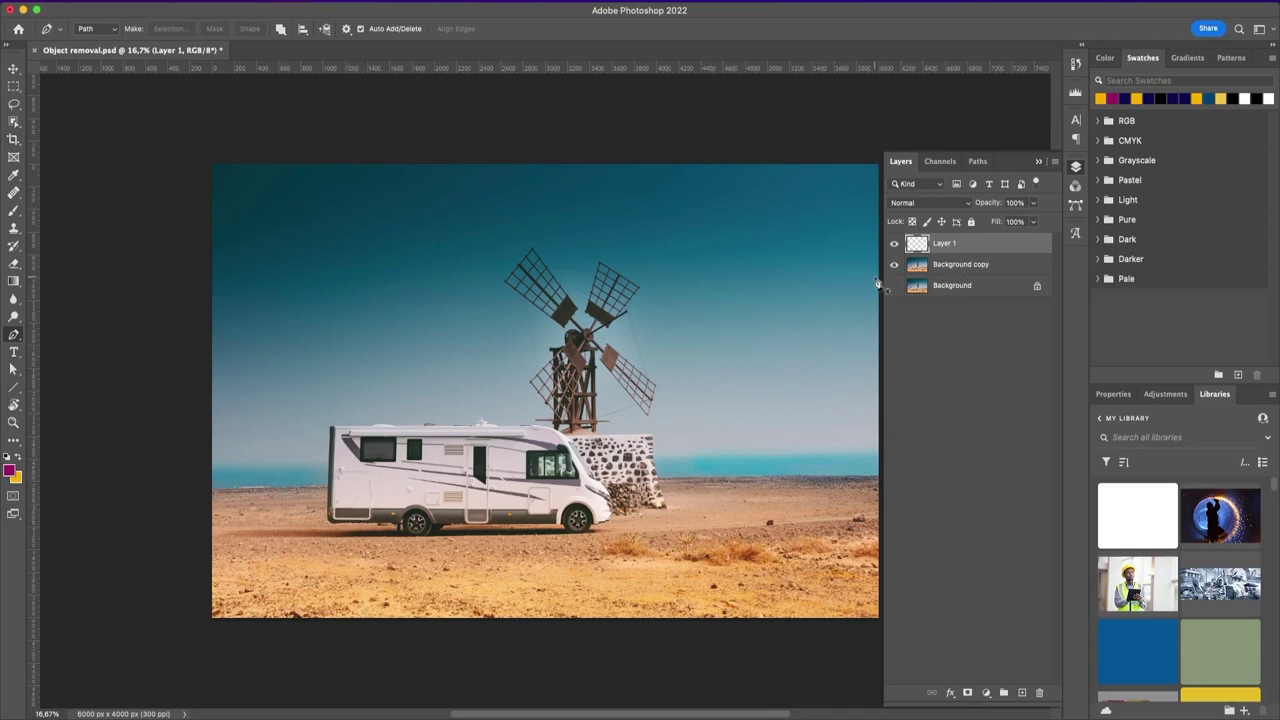
Trace a path around the ground area, following the horizon across the camper and stone base and running below the wheels to the photo's left edge.
click(268, 492)
click(688, 484)
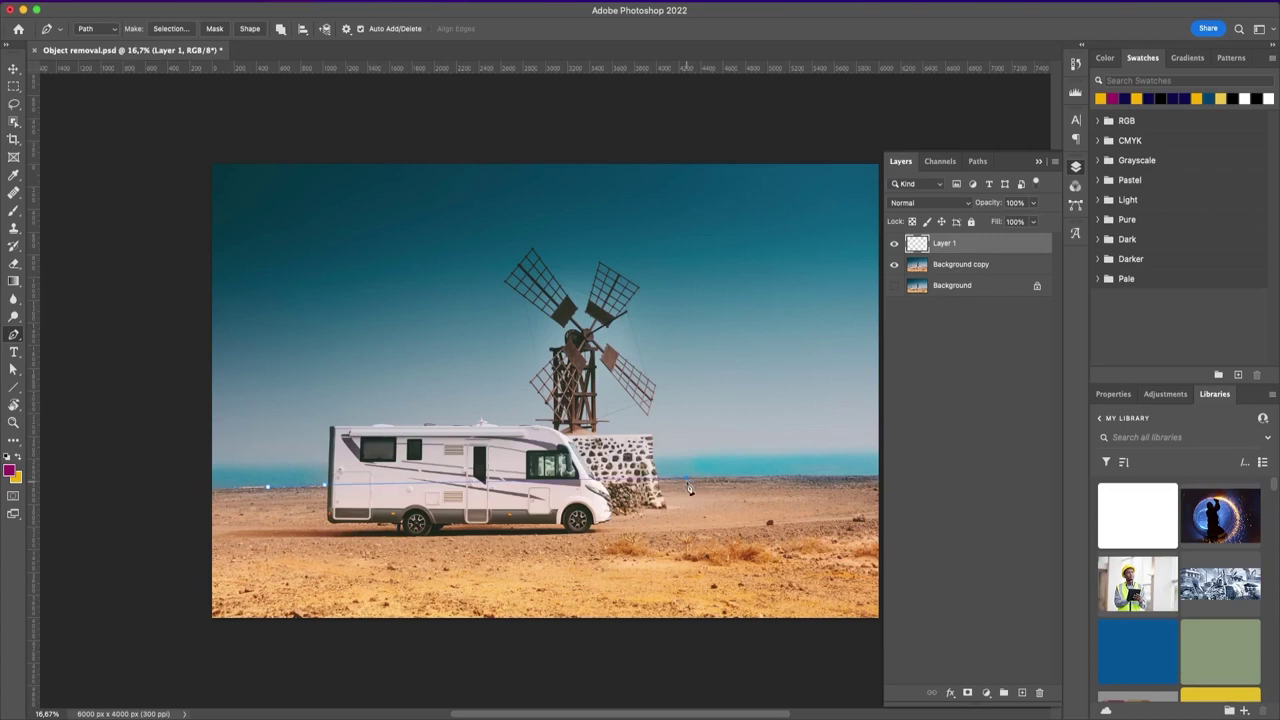
click(687, 523)
click(638, 529)
click(602, 536)
click(513, 549)
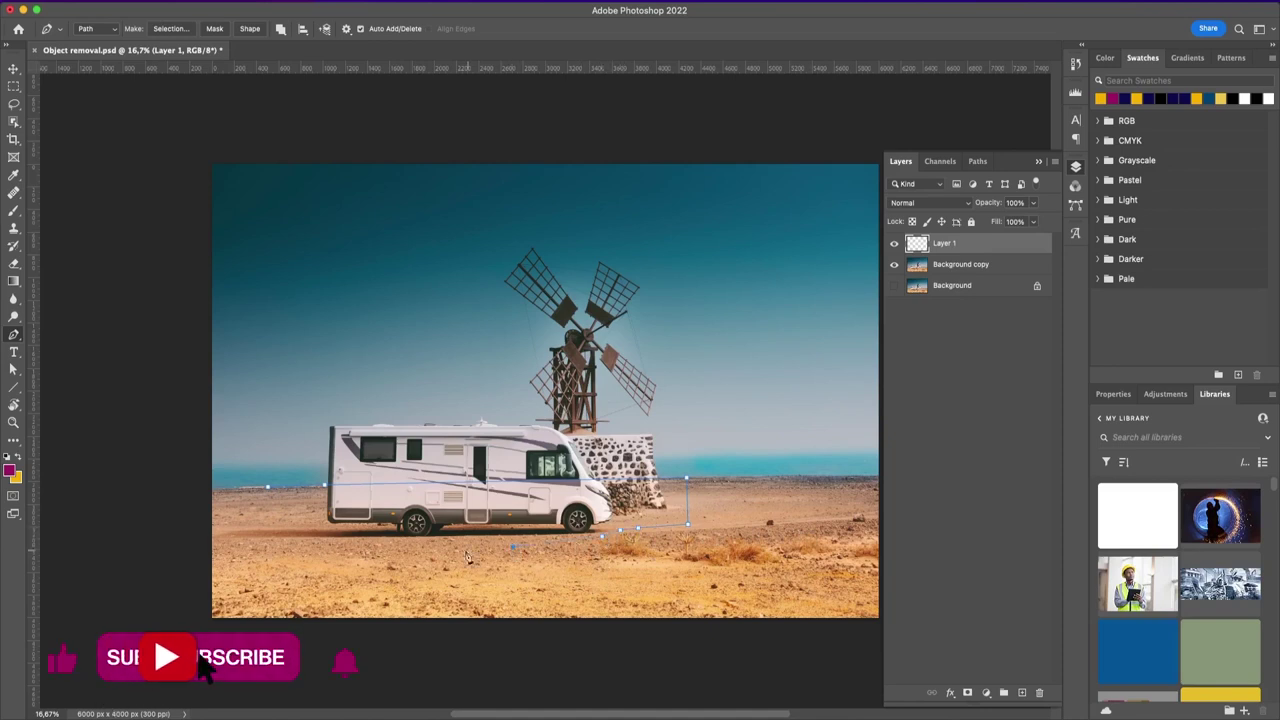
click(417, 549)
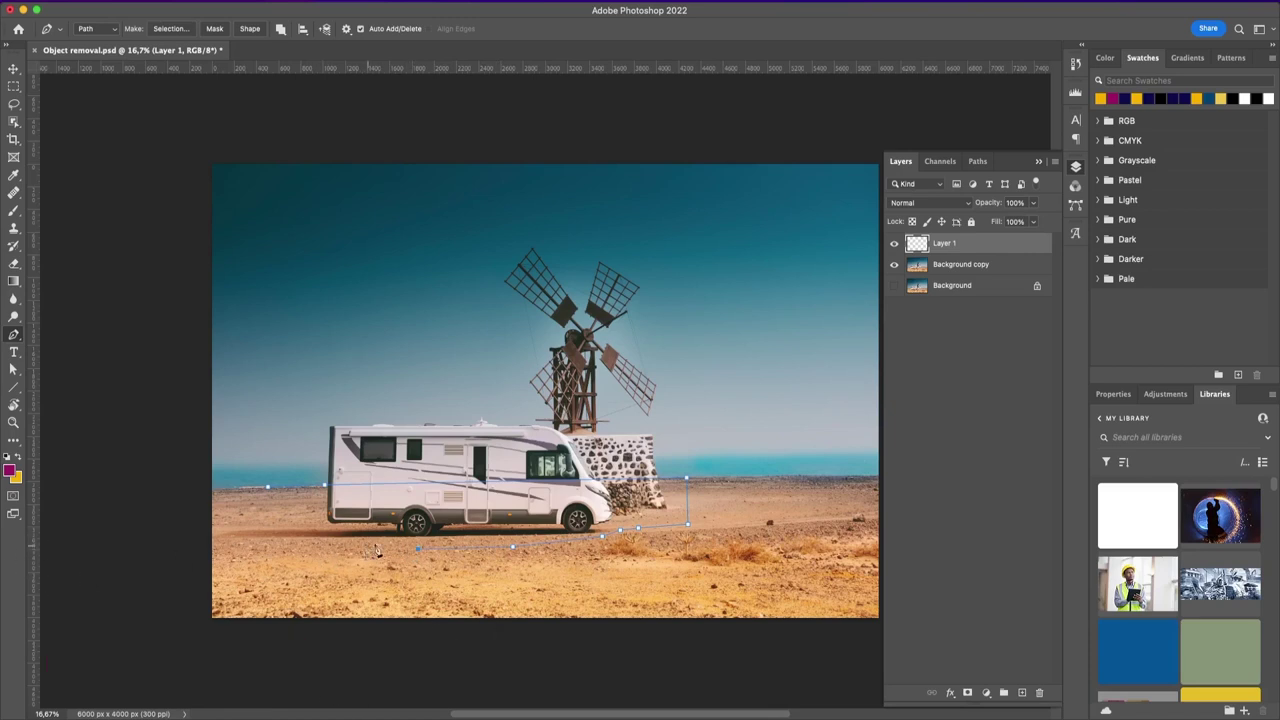
click(305, 547)
click(241, 549)
click(214, 547)
click(213, 496)
Save the work path under the name Ground.
click(979, 162)
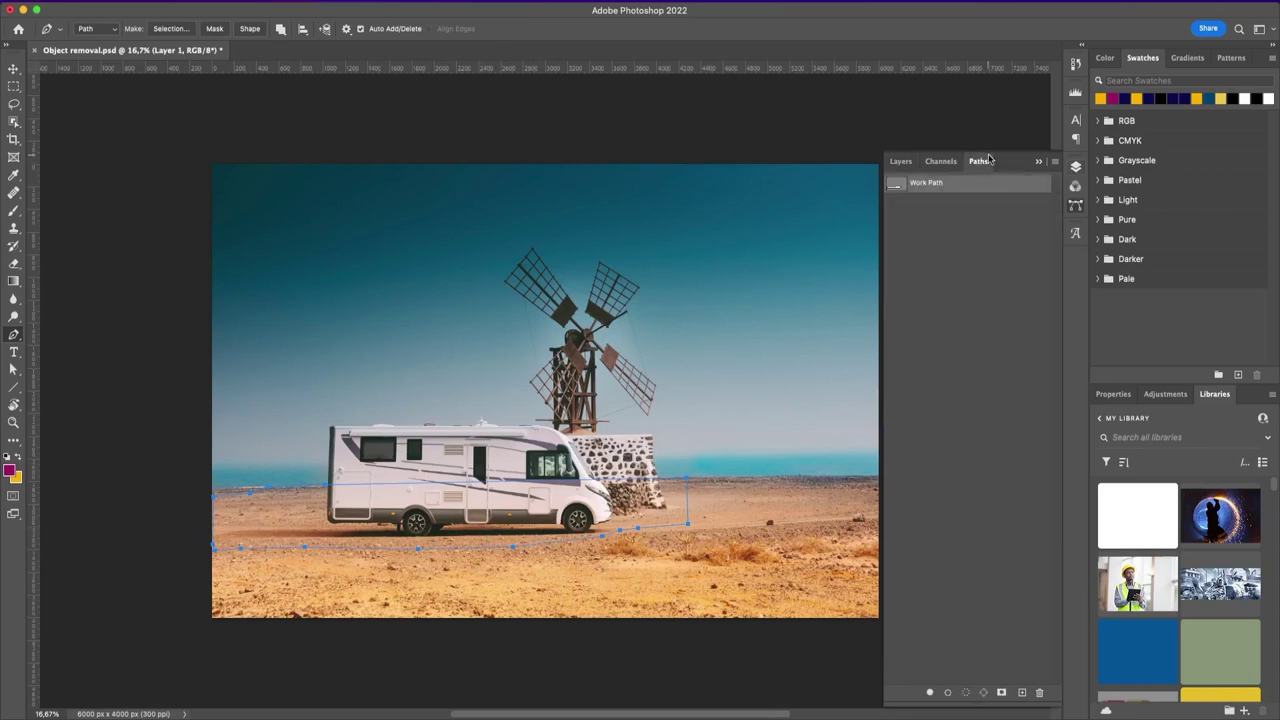
double_click(925, 184)
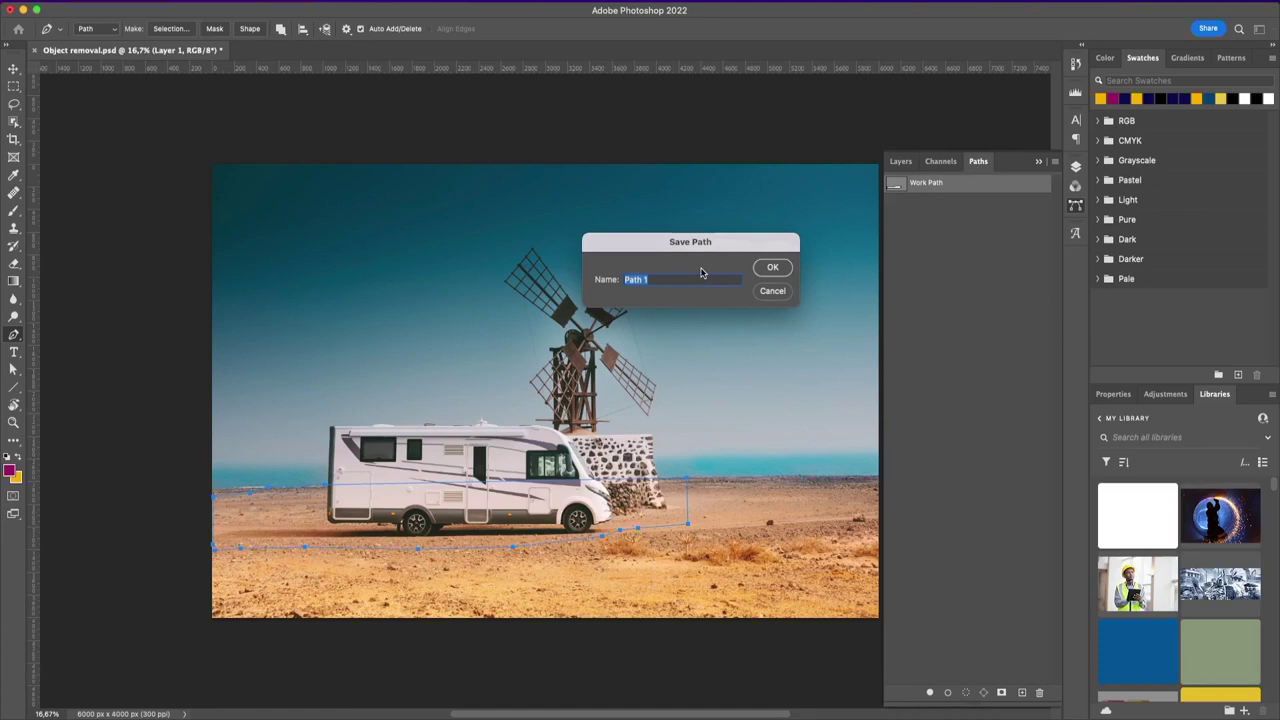
text(C)
click(773, 269)
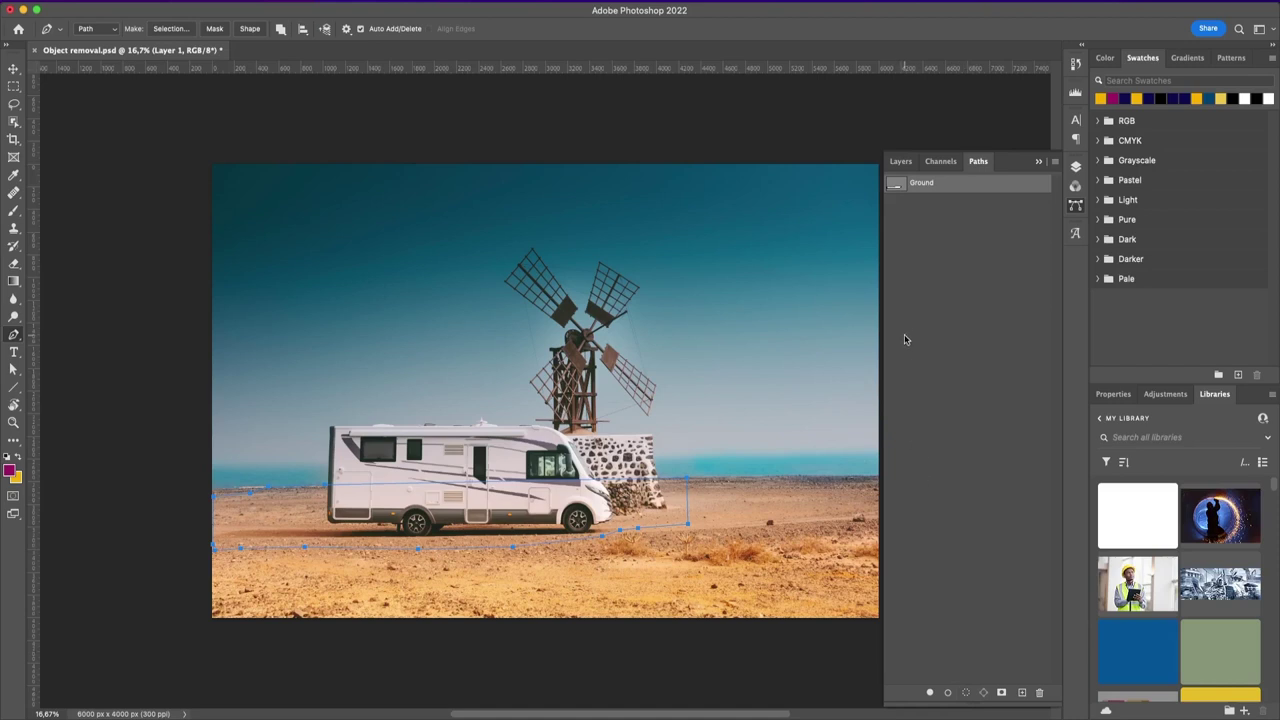
Load the Ground path as a selection and feather its edge.
super+click(896, 188)
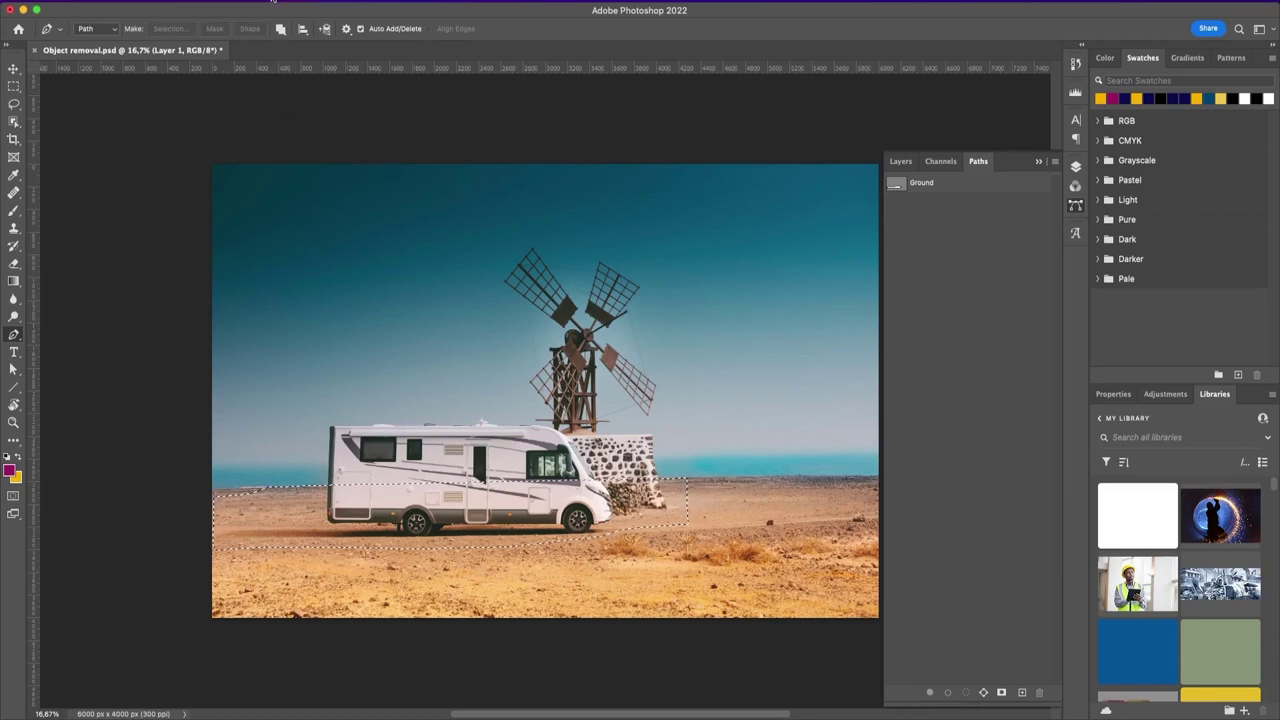
click(275, 3)
mouse_move(393, 196)
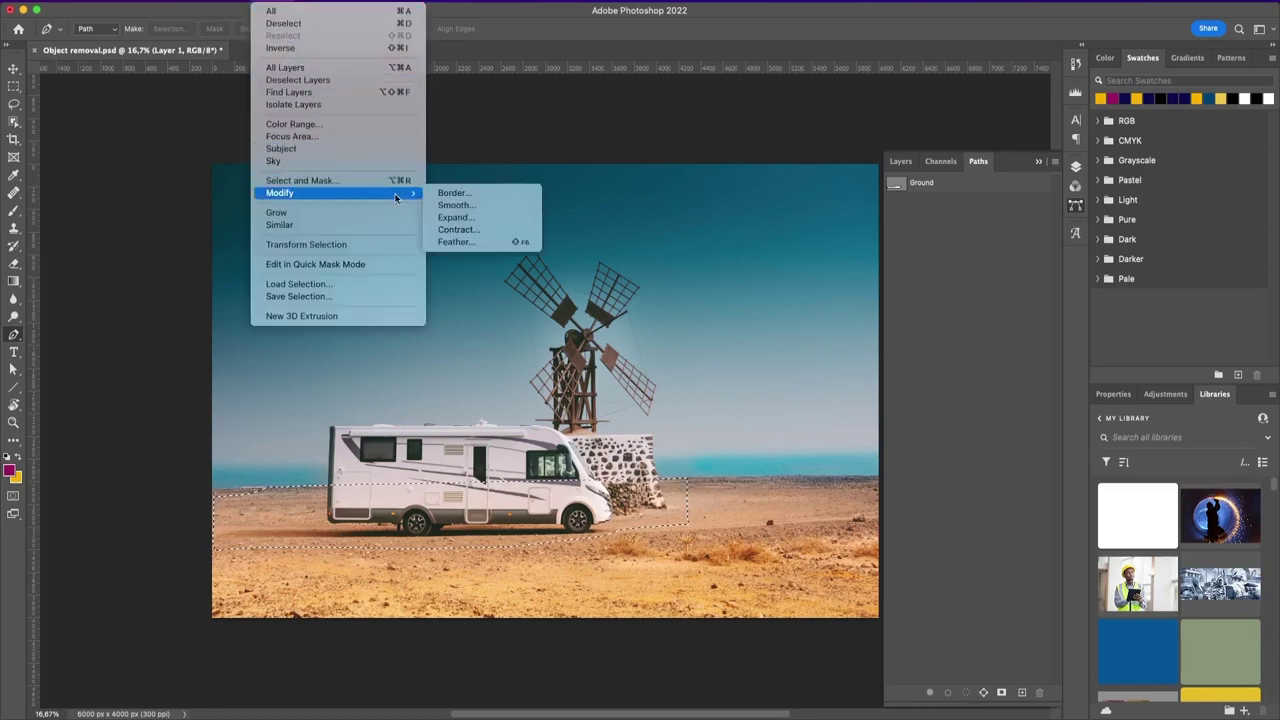
click(473, 243)
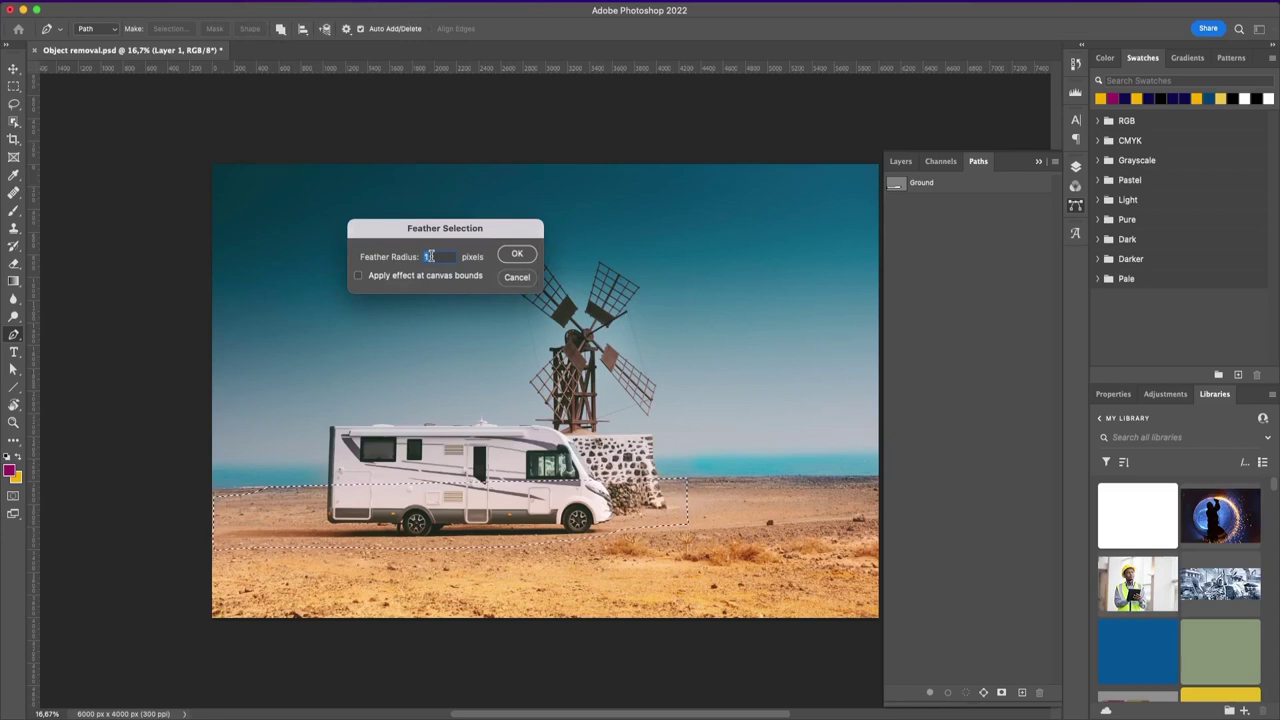
click(518, 256)
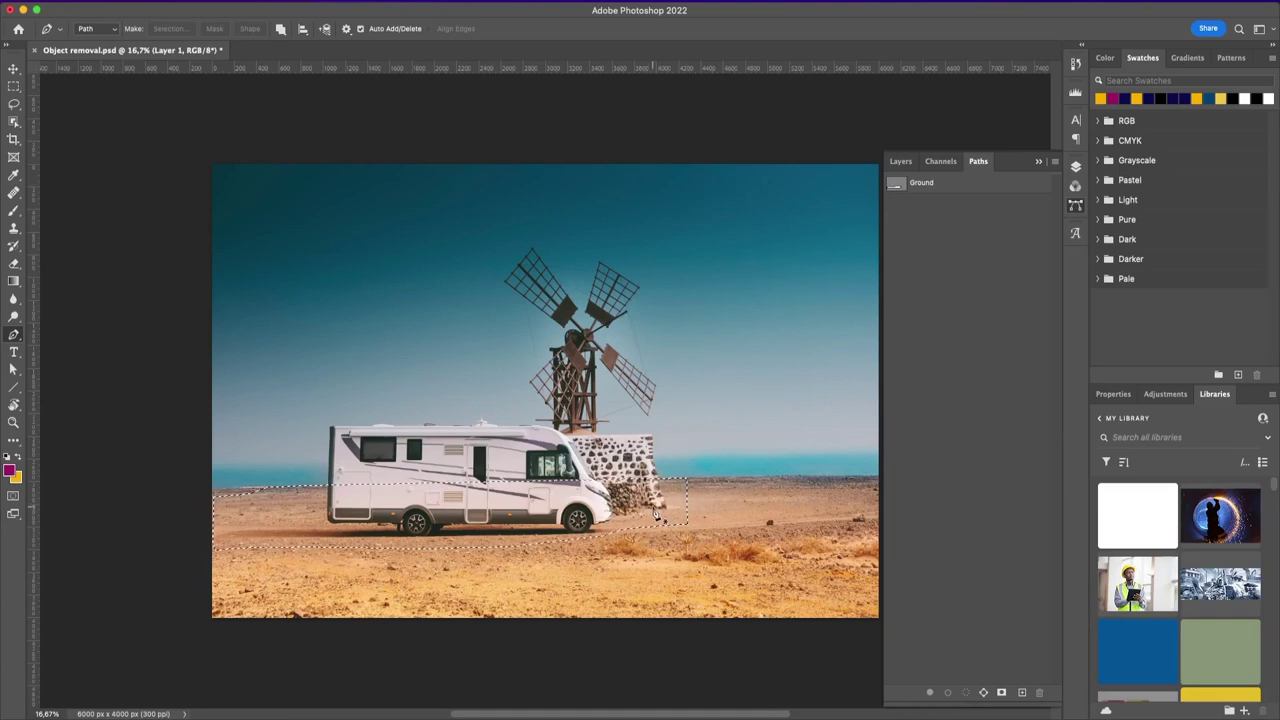
Choose the Clone Stamp tool and set its brush size to 200.
click(18, 196)
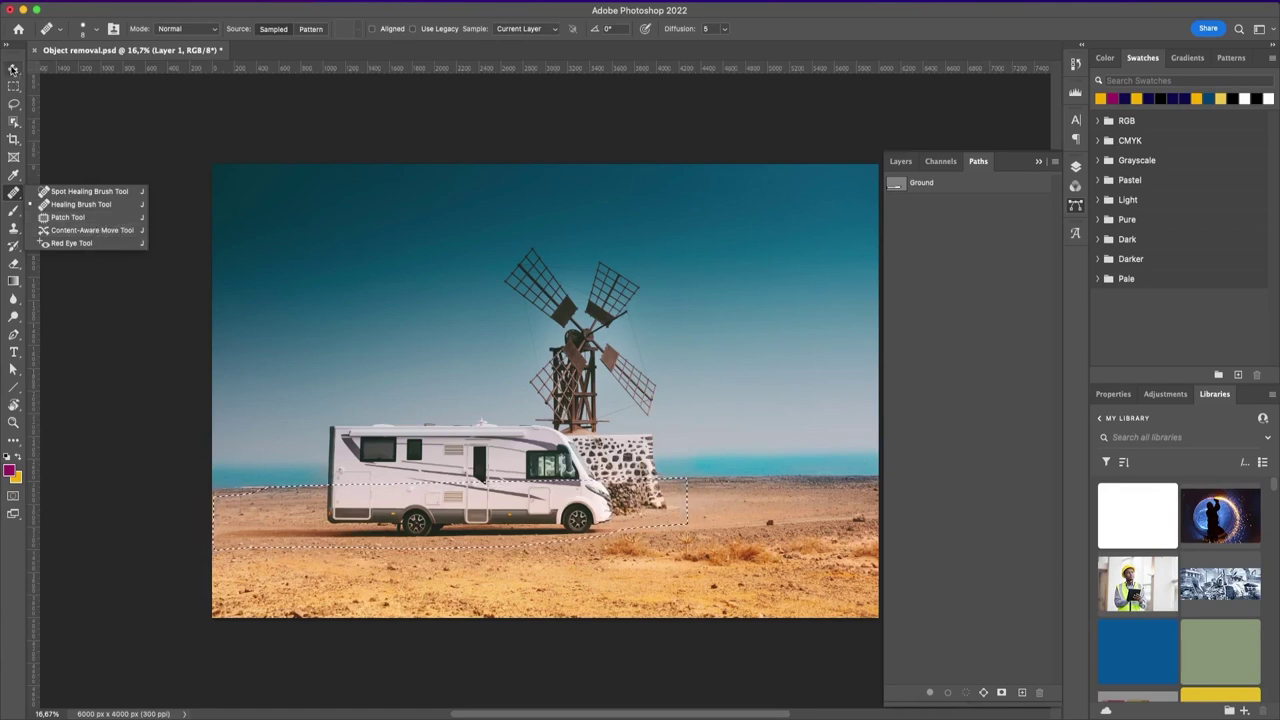
key(v)
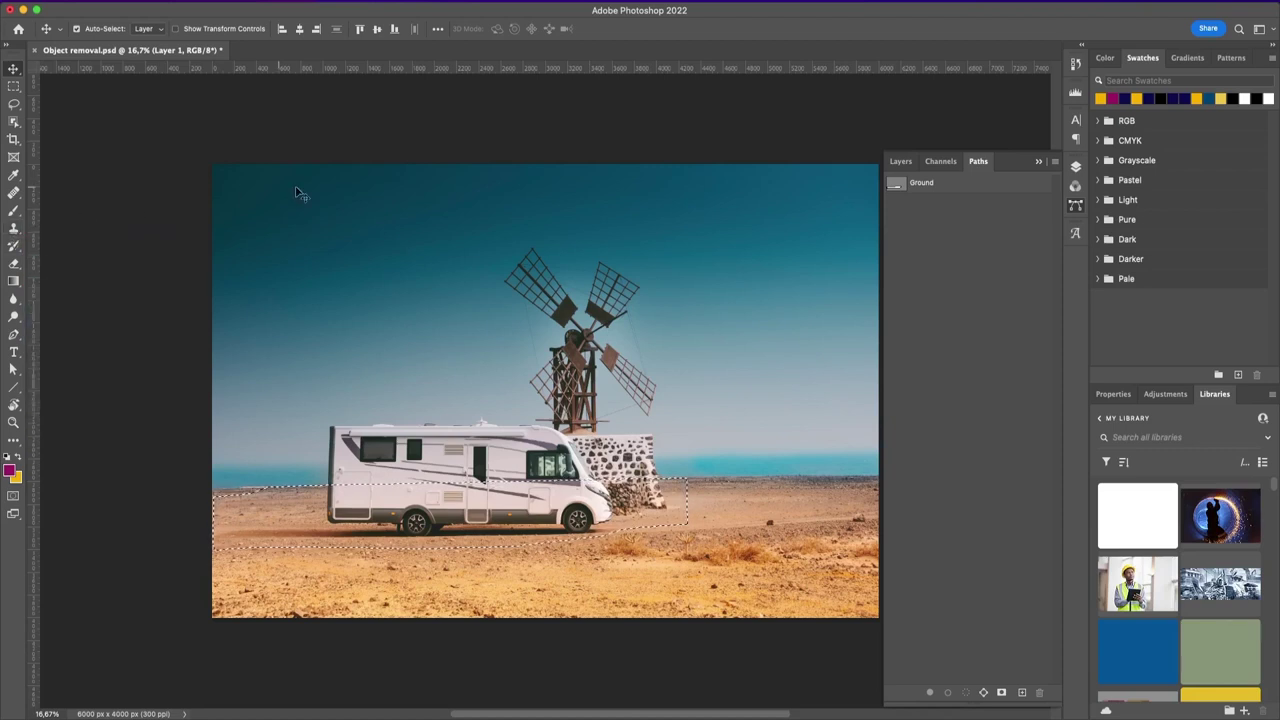
key(s)
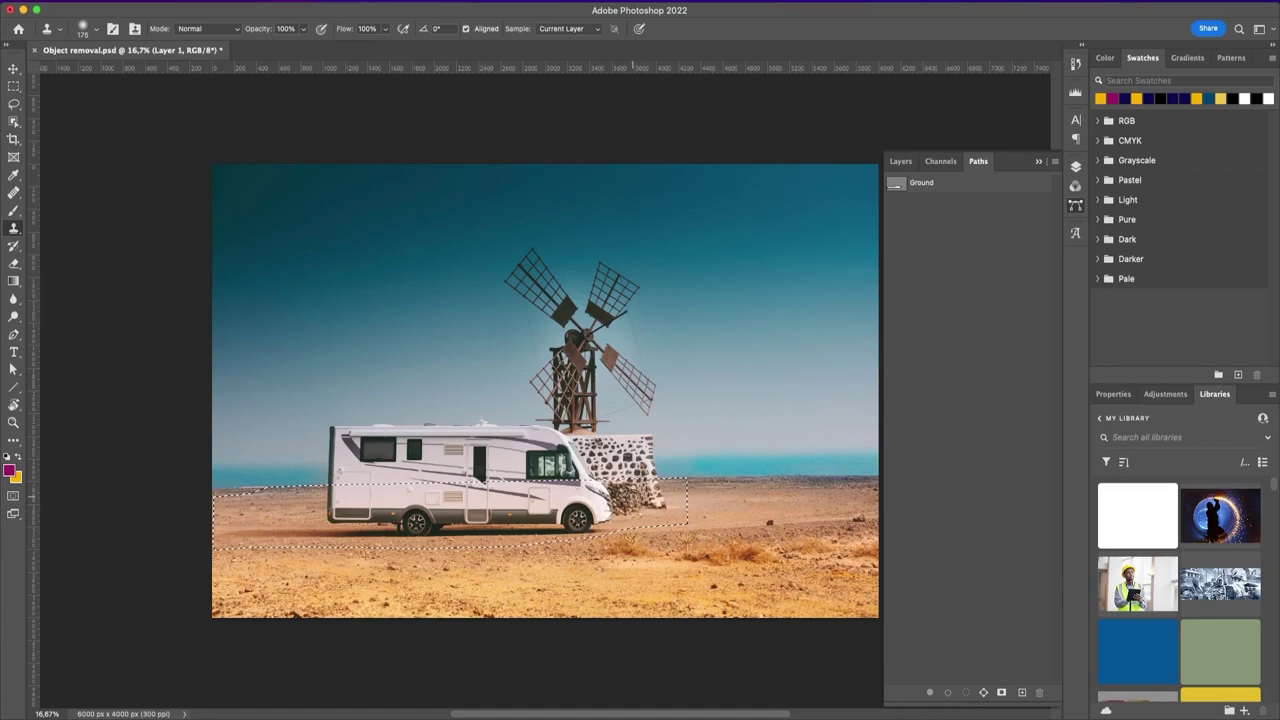
key(bracketright)
key(bracketleft)
drag(662, 501, 652, 499)
Sample ground from Background copy and clone it onto Layer 1 over the right edge of the windmill's stone base, inside the selection.
click(901, 161)
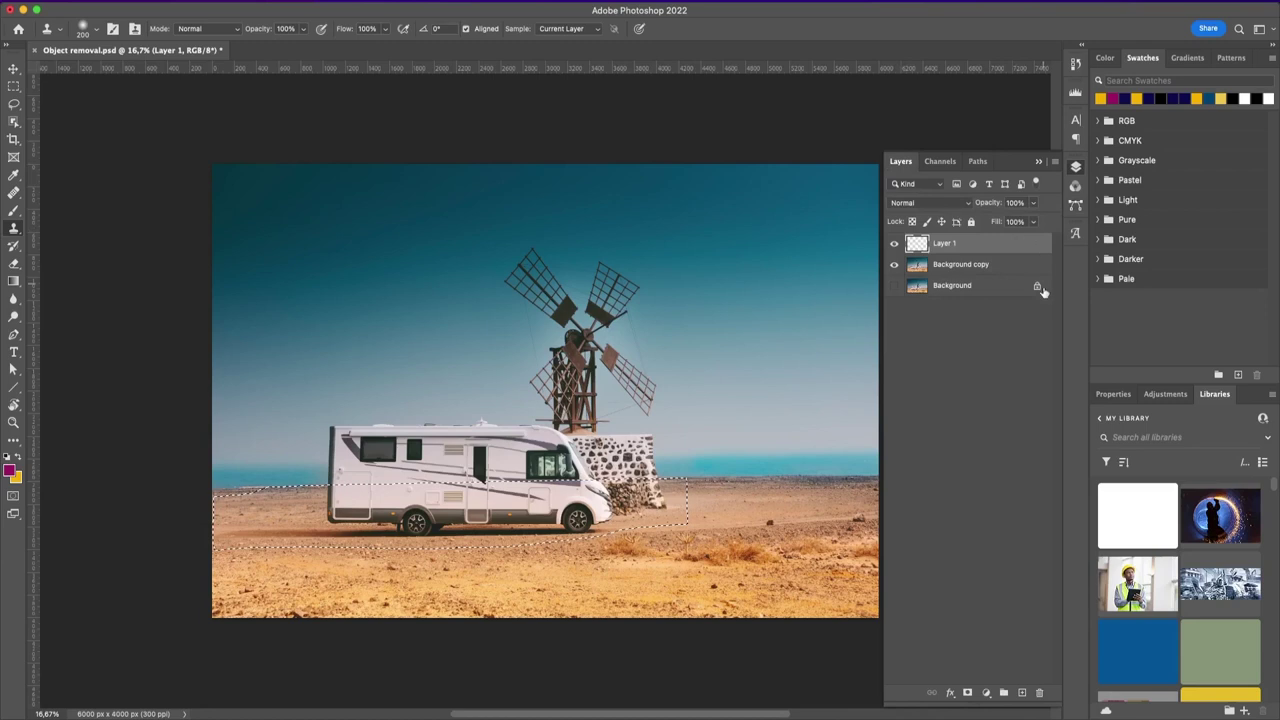
click(946, 266)
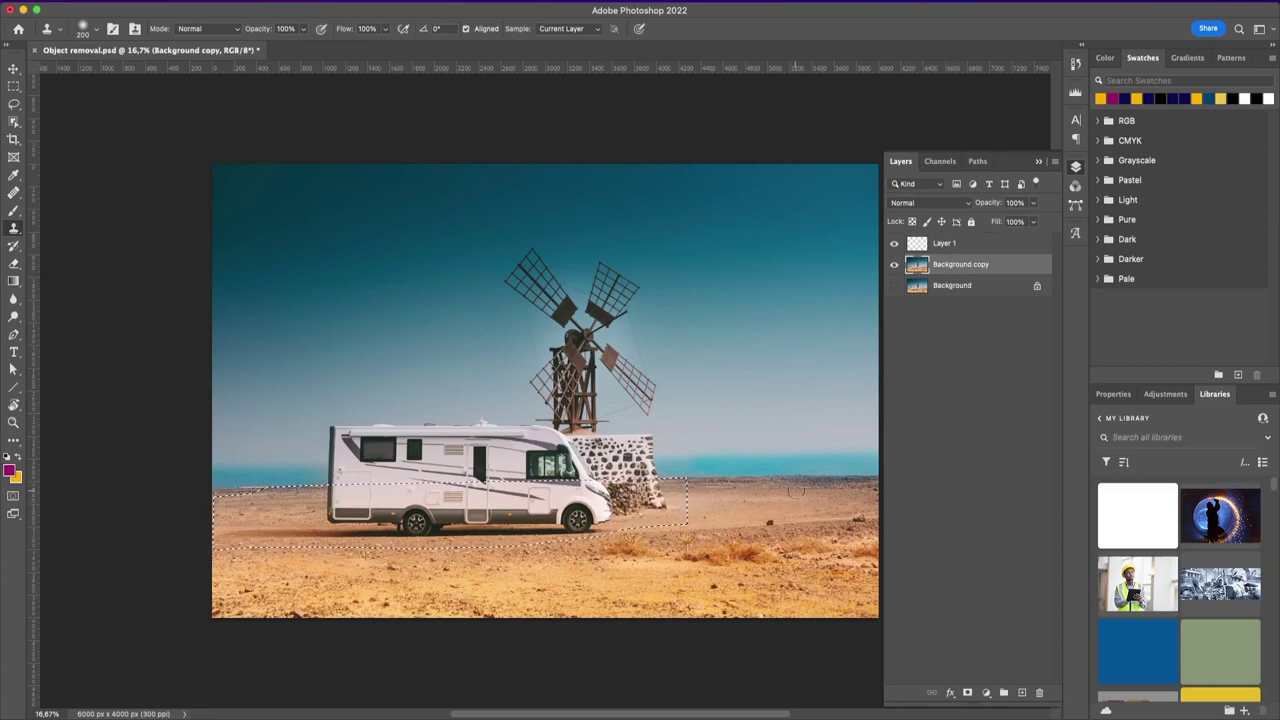
click(964, 246)
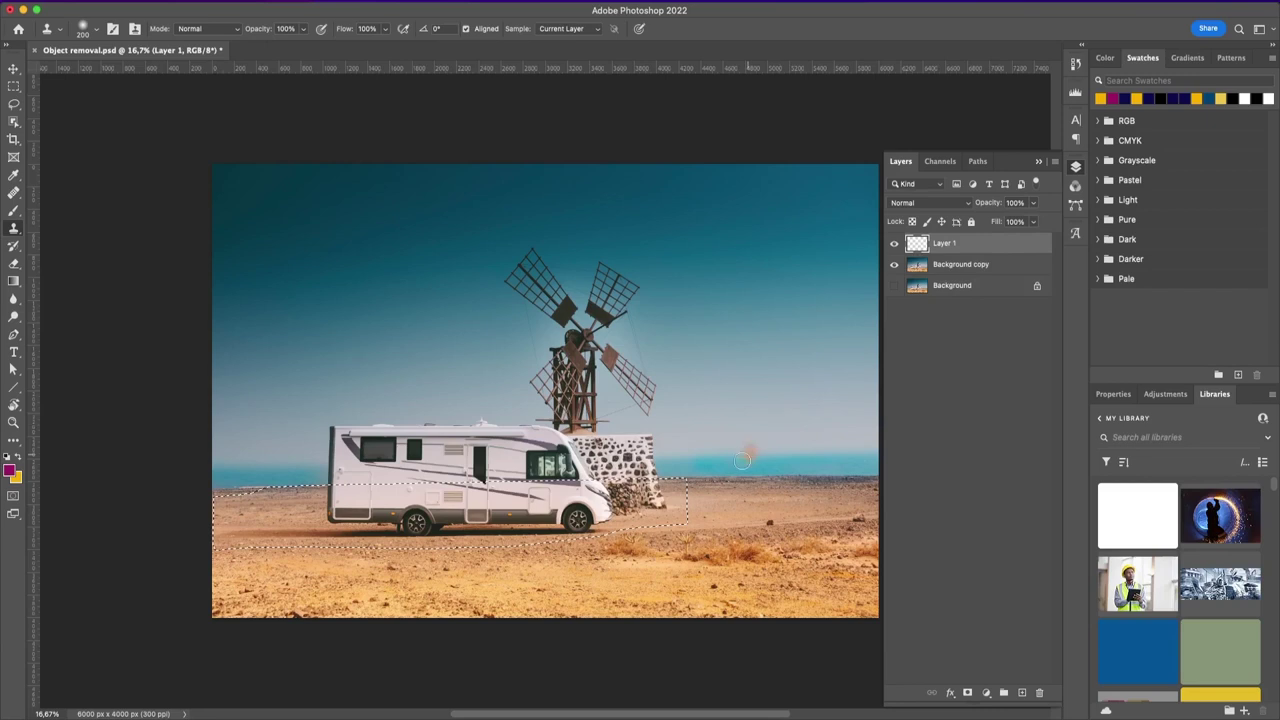
click(666, 493)
mouse_move(664, 506)
mouse_down()
mouse_move(659, 486)
mouse_move(647, 501)
mouse_move(658, 495)
mouse_up()
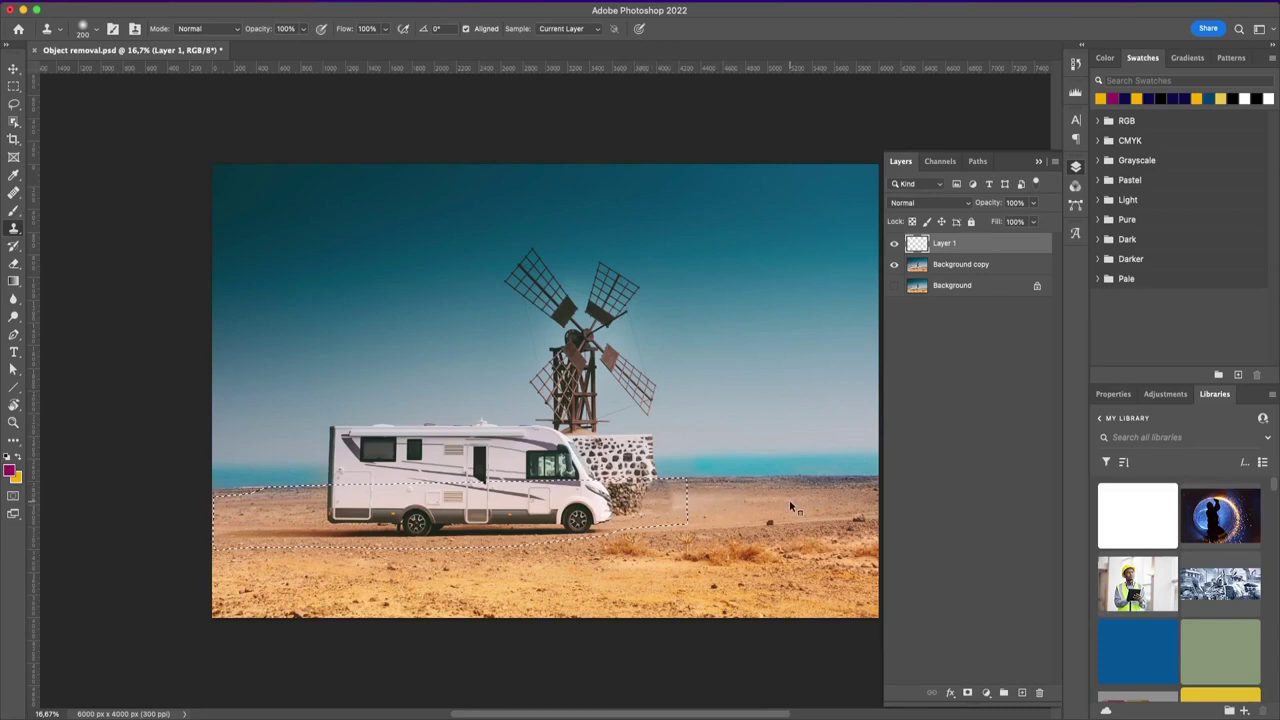
drag(669, 501, 648, 494)
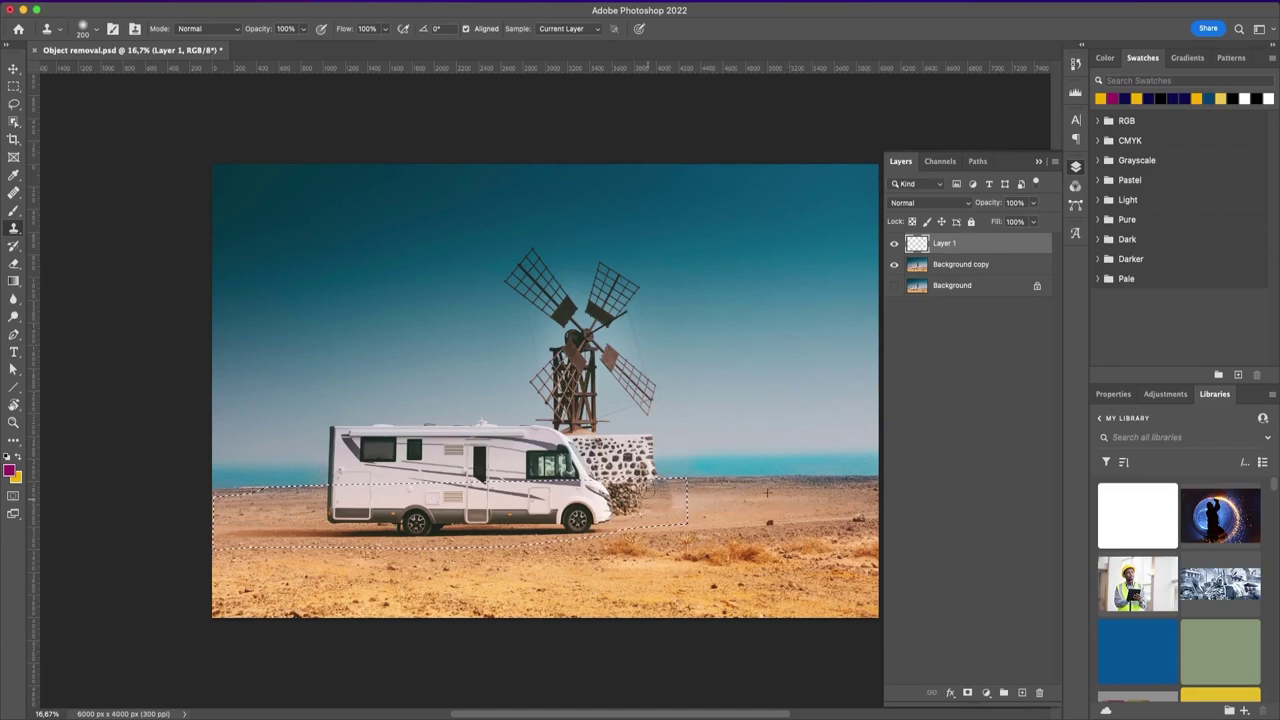
Clone ground sampled from Background copy onto Layer 1 over the lower part of the stone base and the camper's front bumper.
click(943, 266)
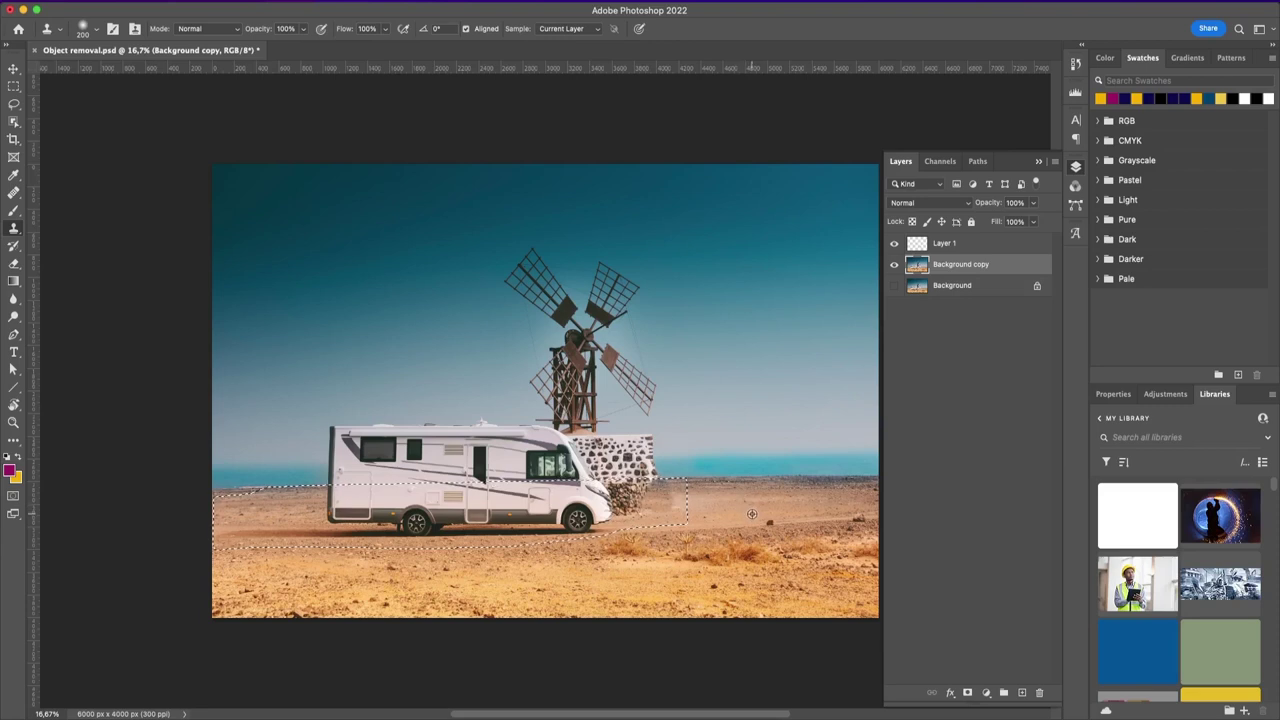
click(969, 246)
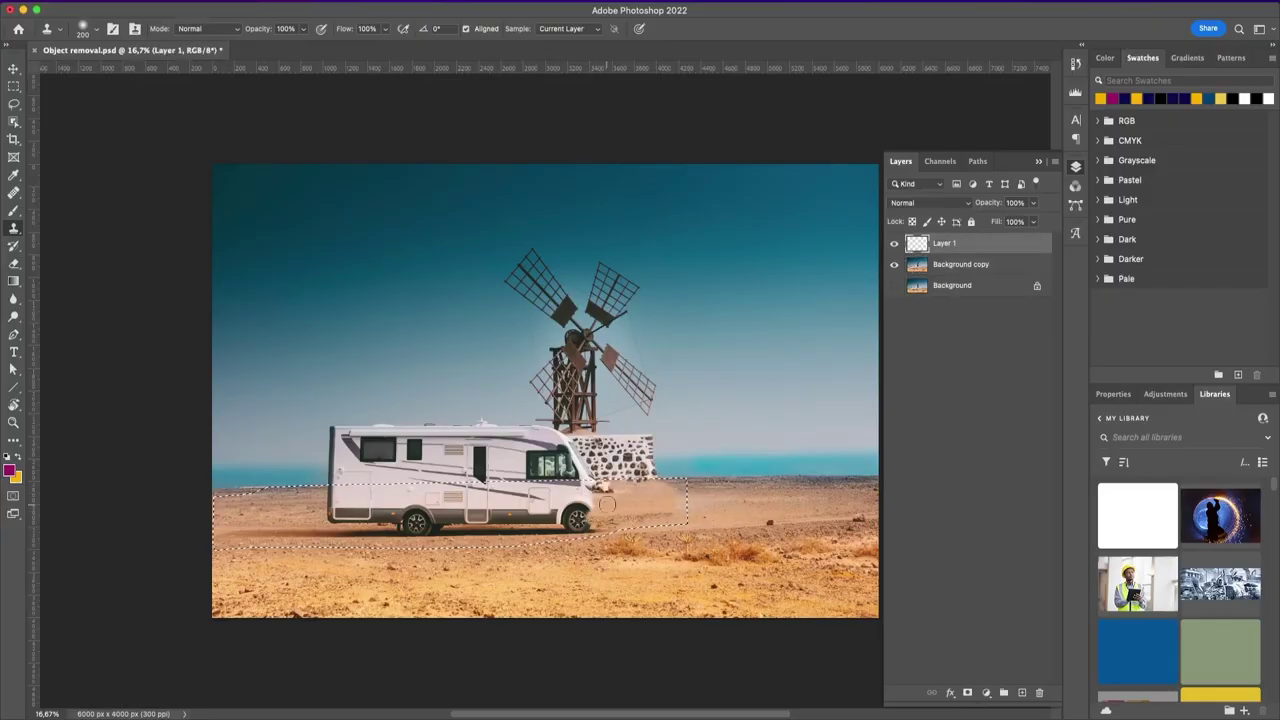
key(alt+bracketleft)
key(alt+bracketright)
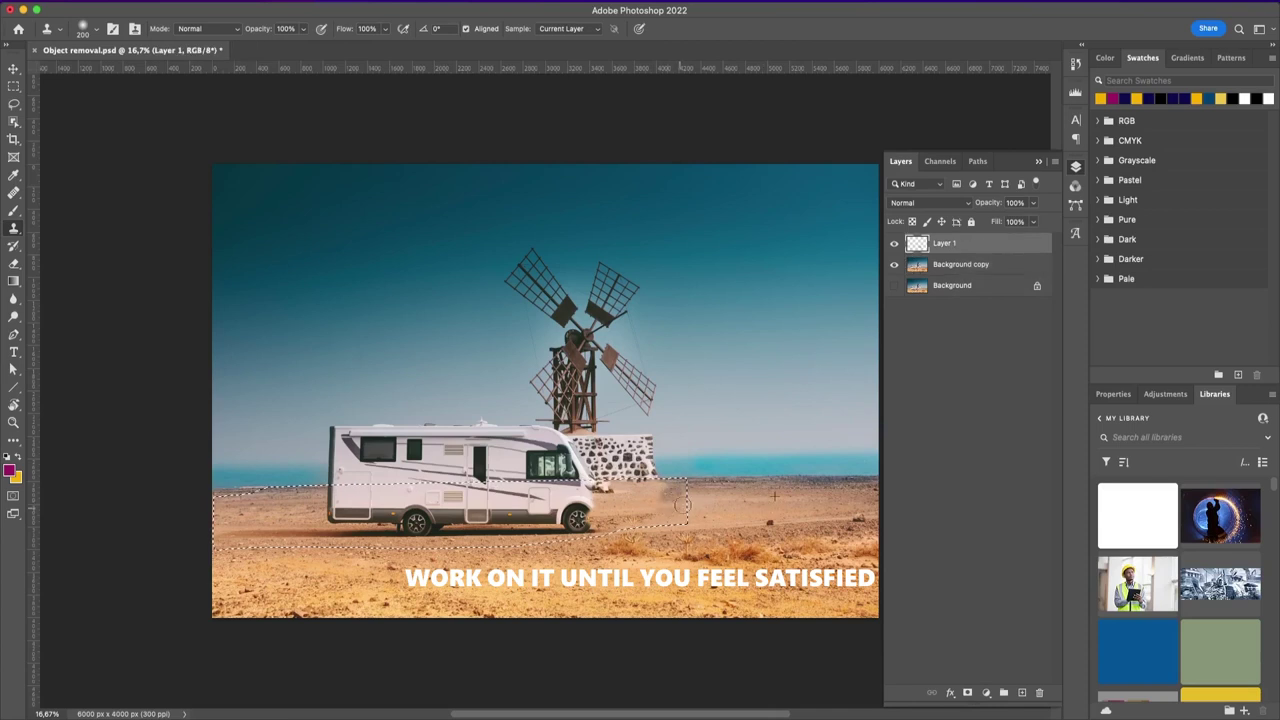
key(alt+bracketleft)
click(953, 246)
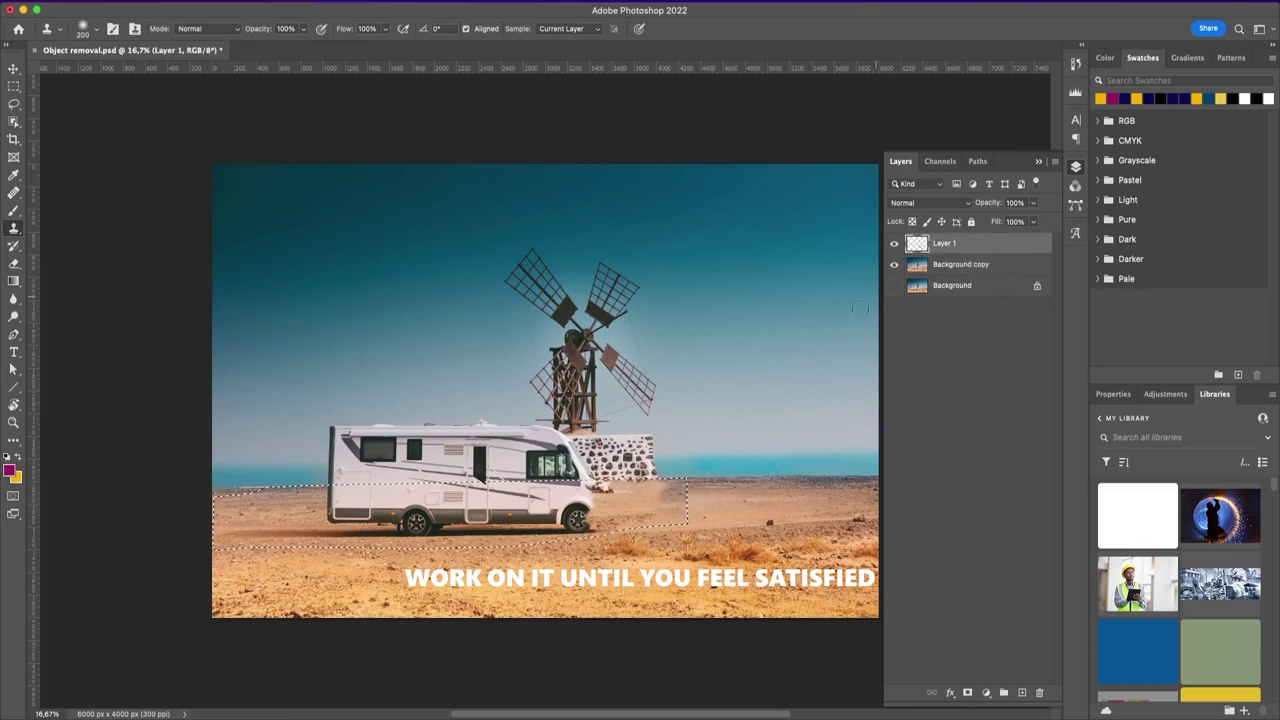
key(alt+bracketleft)
key(alt+bracketright)
key(alt+bracketleft)
key(alt+bracketright)
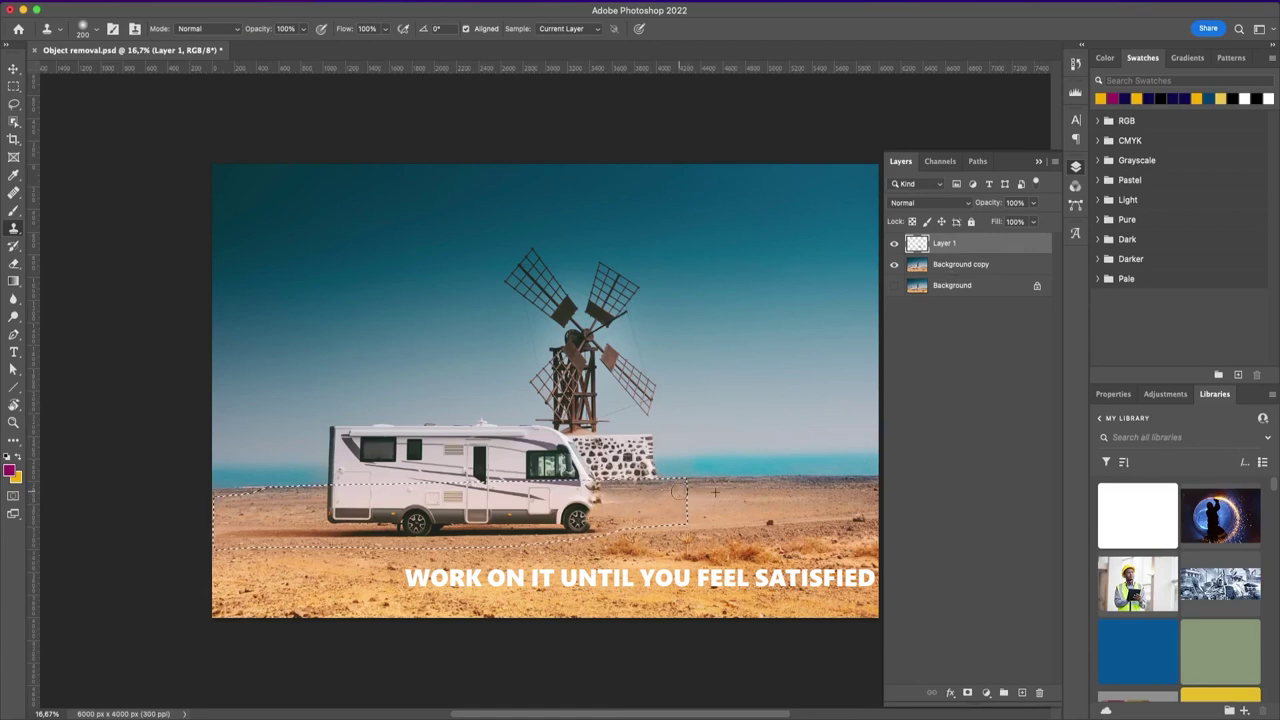
Clone ground onto Layer 1 over the track behind the camper and the shadow below its rear end.
key(alt+bracketleft)
key(alt+bracketright)
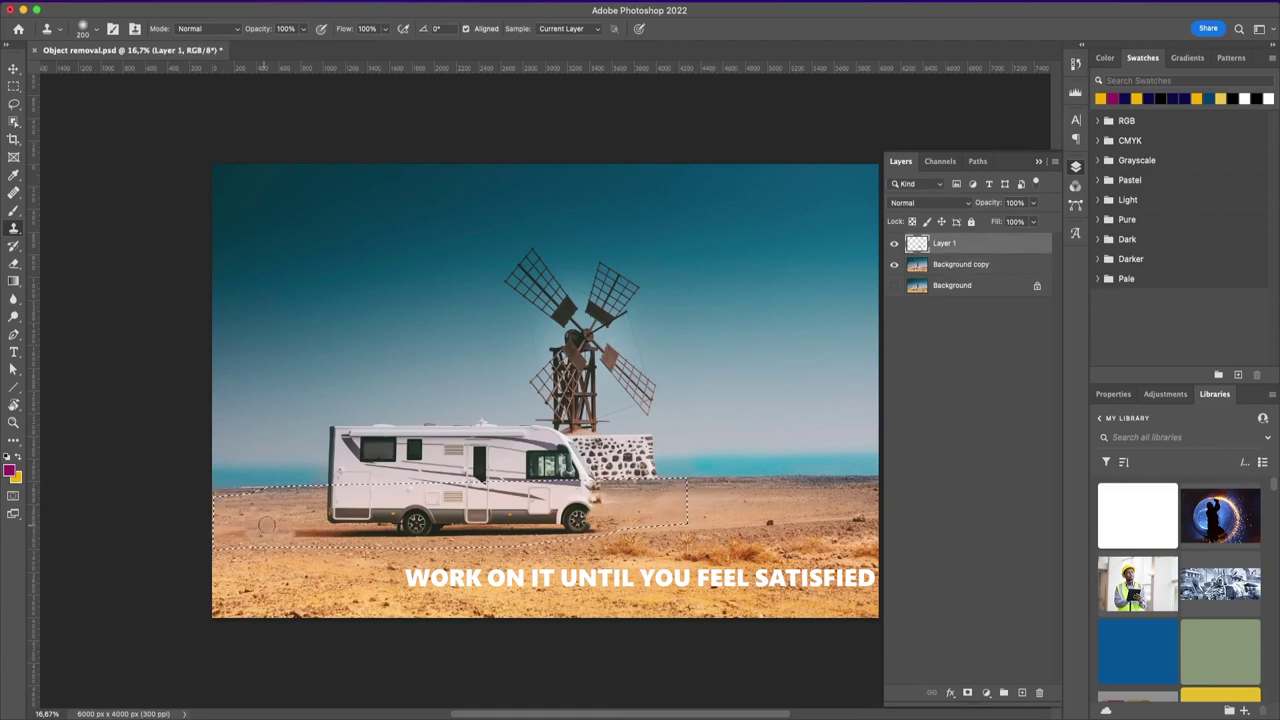
key(alt+bracketleft)
key(alt+bracketright)
key(alt+bracketleft)
key(alt+bracketright)
key(alt+bracketleft)
key(alt+bracketright)
click(952, 264)
key(alt+bracketright)
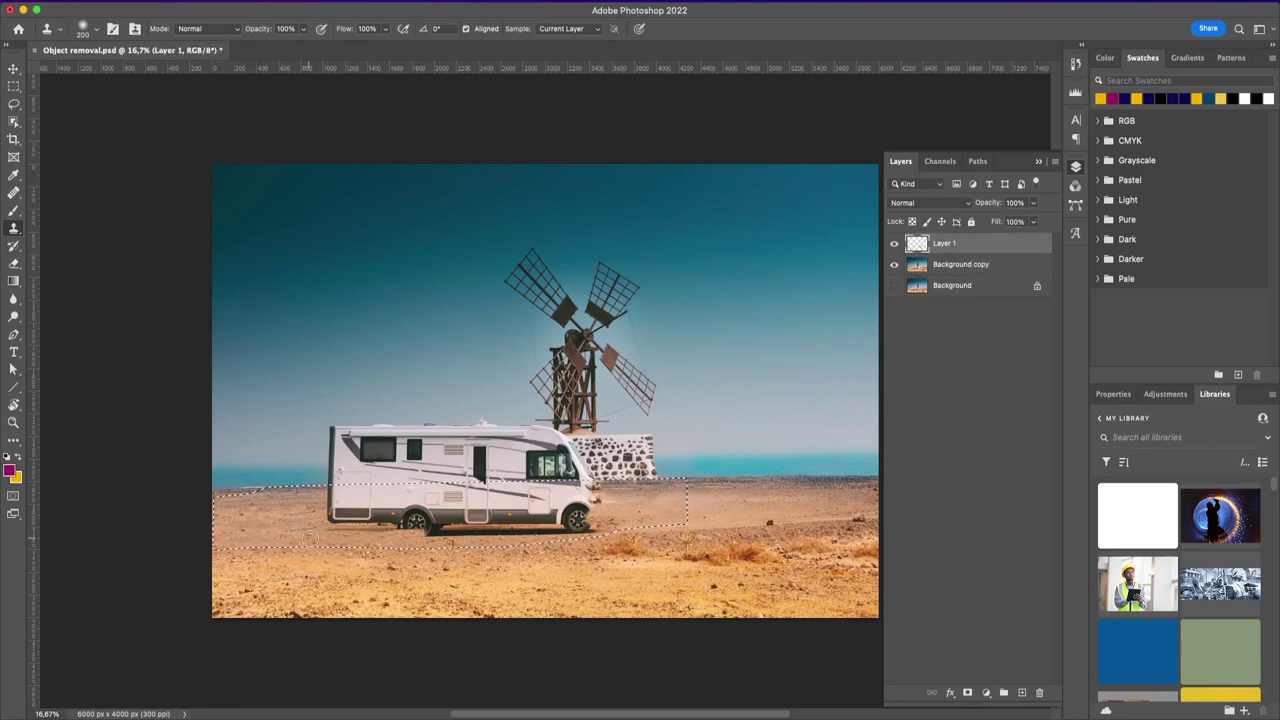
Clone ground onto Layer 1 over the camper's lower rear body and rear wheel, sampling from Background copy.
key(alt+bracketleft)
key(alt+bracketright)
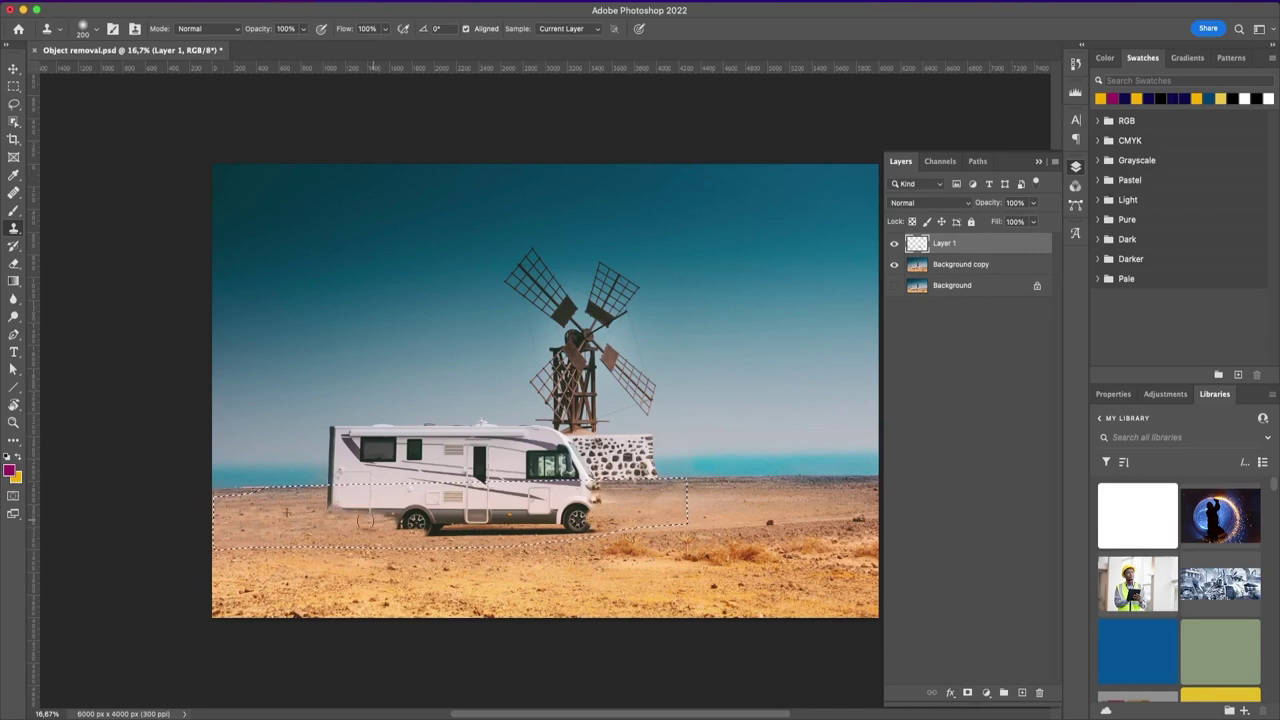
key(alt+bracketleft)
key(alt+bracketright)
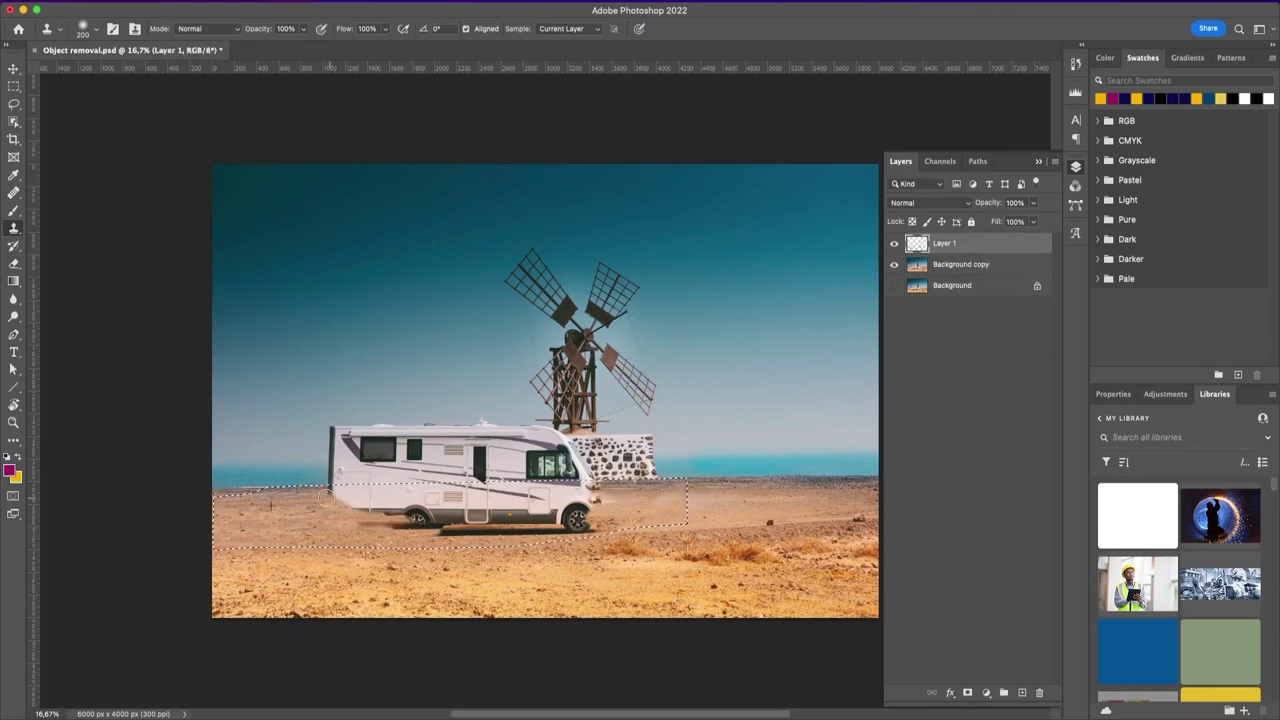
key(alt+bracketleft)
key(alt+bracketright)
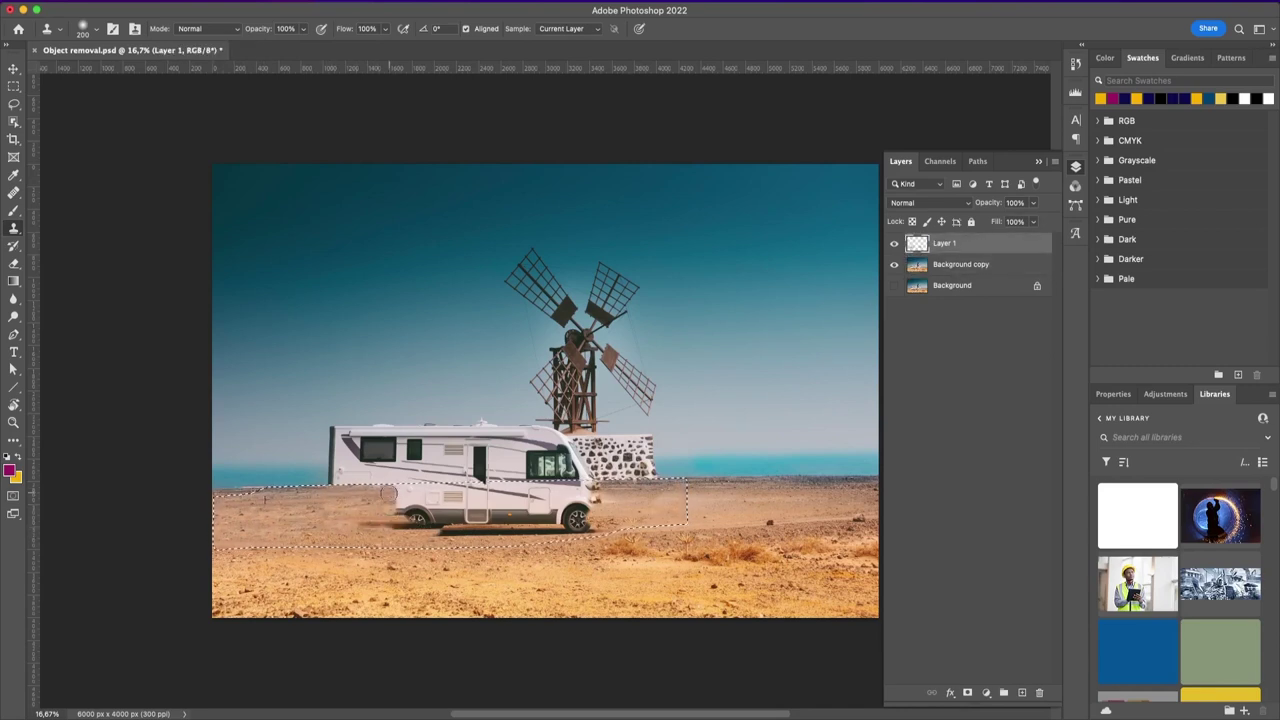
key(alt+bracketleft)
key(alt+bracketright)
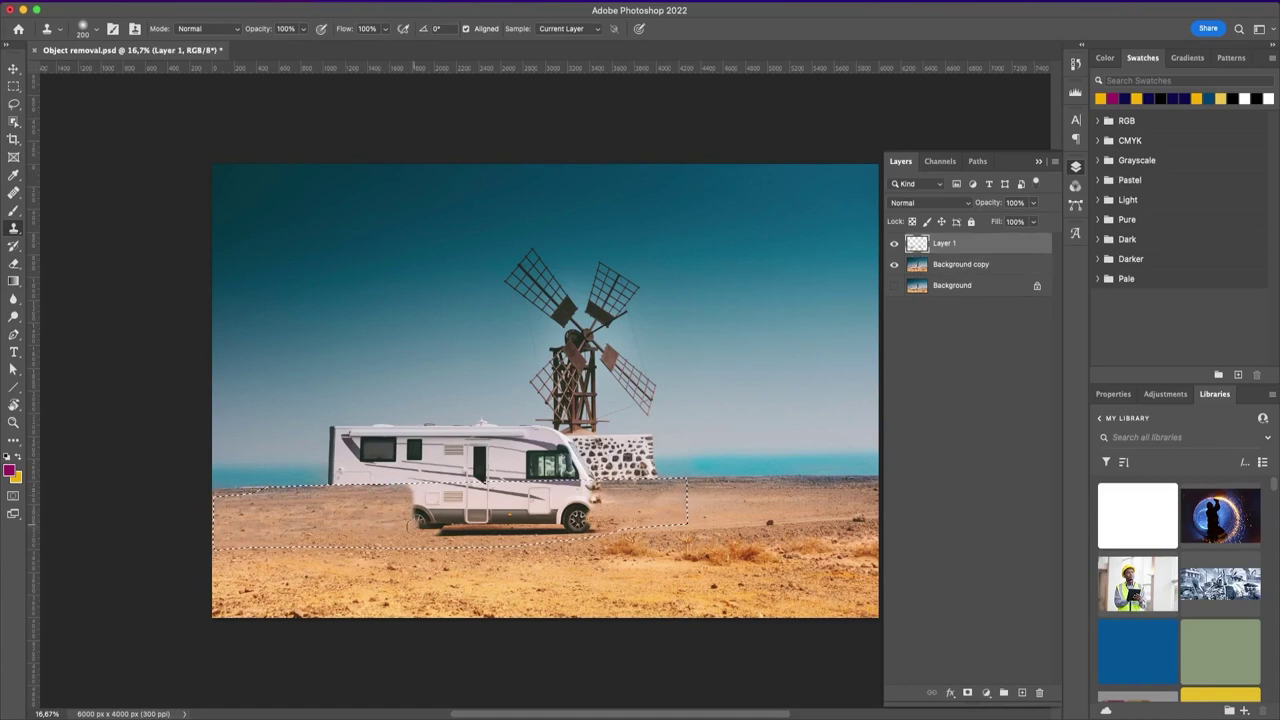
Clone ground sampled from Background copy onto Layer 1 over the camper's front wheel and lower front body.
key(alt+bracketleft)
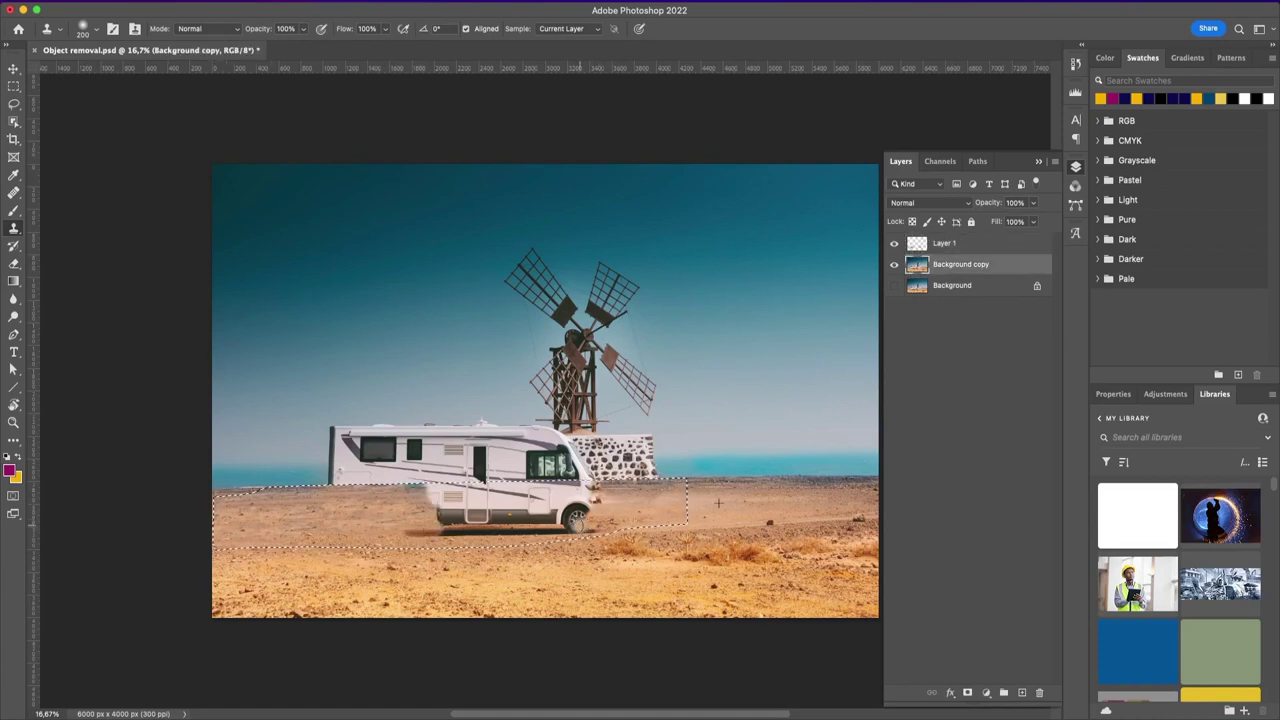
key(alt+bracketright)
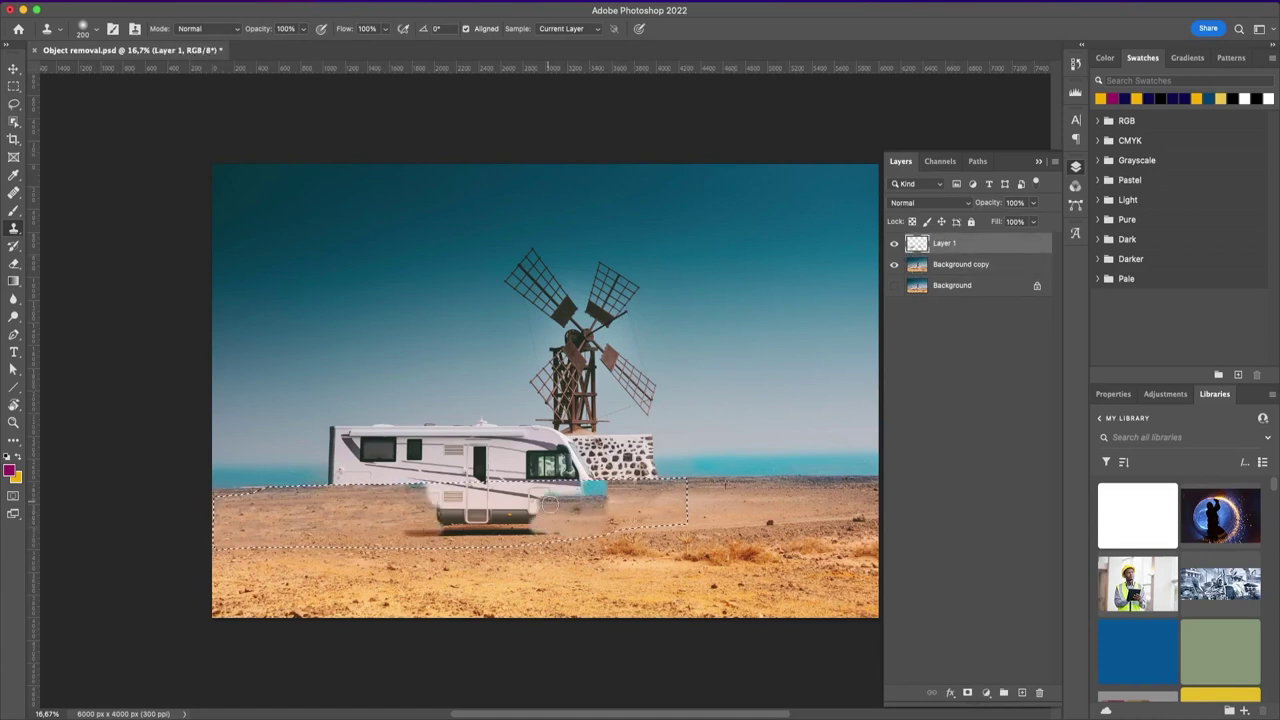
key(alt+bracketleft)
key(alt+bracketright)
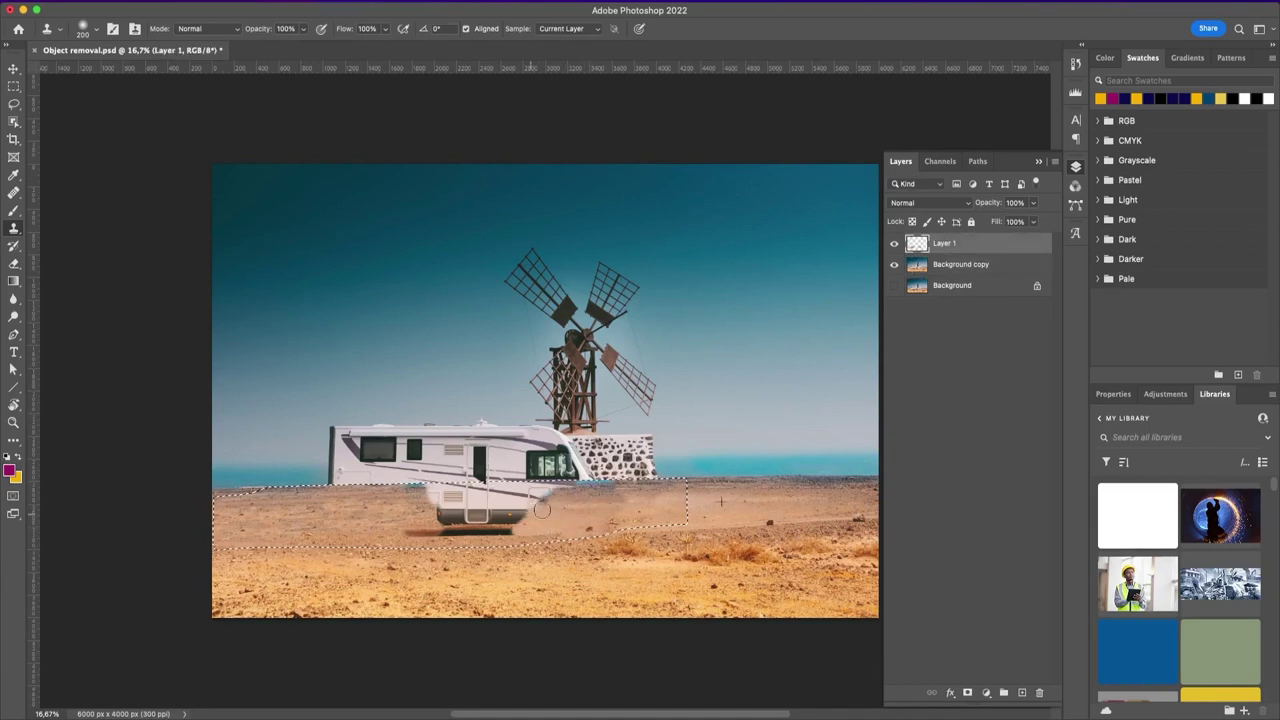
key(alt+bracketleft)
key(alt+bracketright)
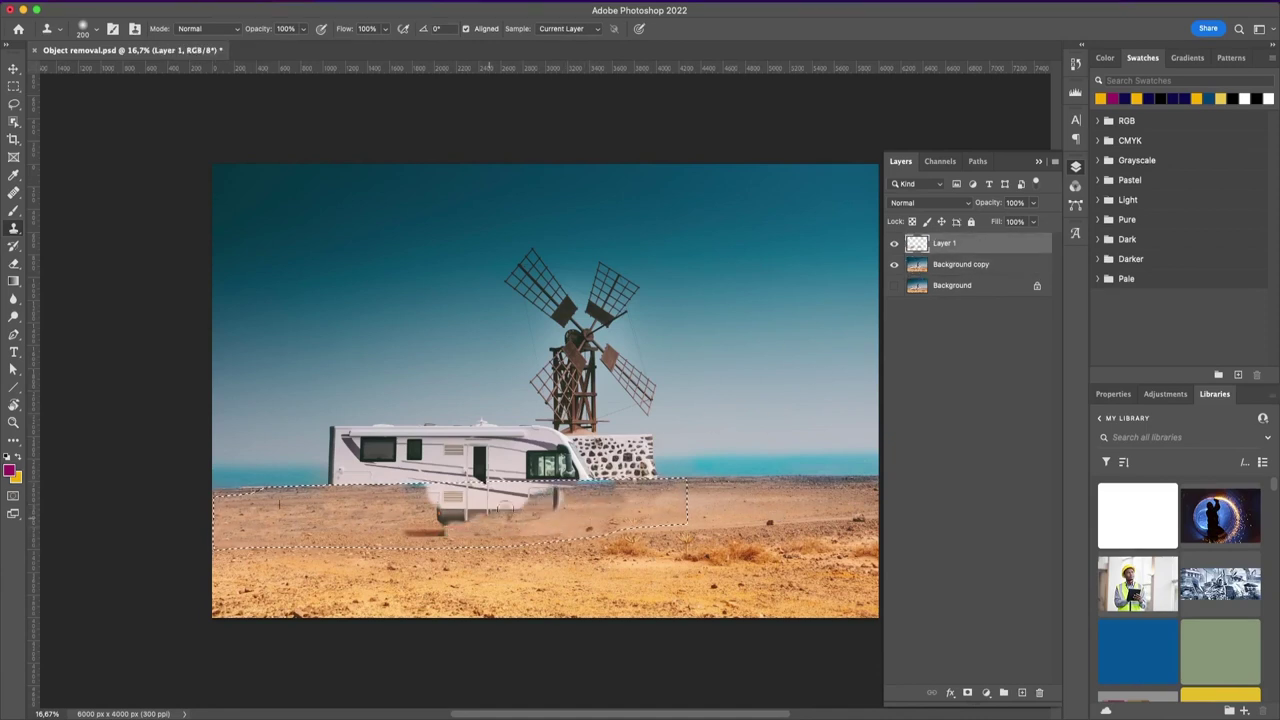
Clone ground onto Layer 1 over the lower body between the camper's door and cab, sampling from Background copy.
key(alt+bracketleft)
click(936, 250)
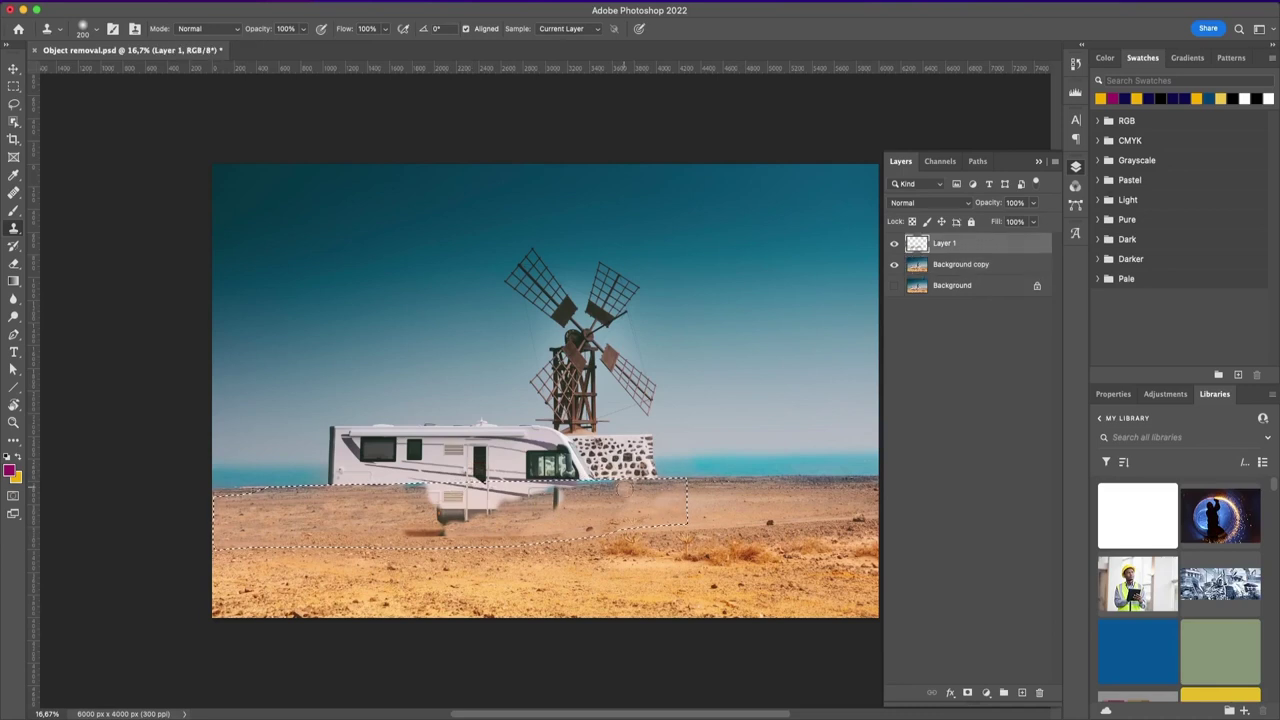
key(alt+bracketleft)
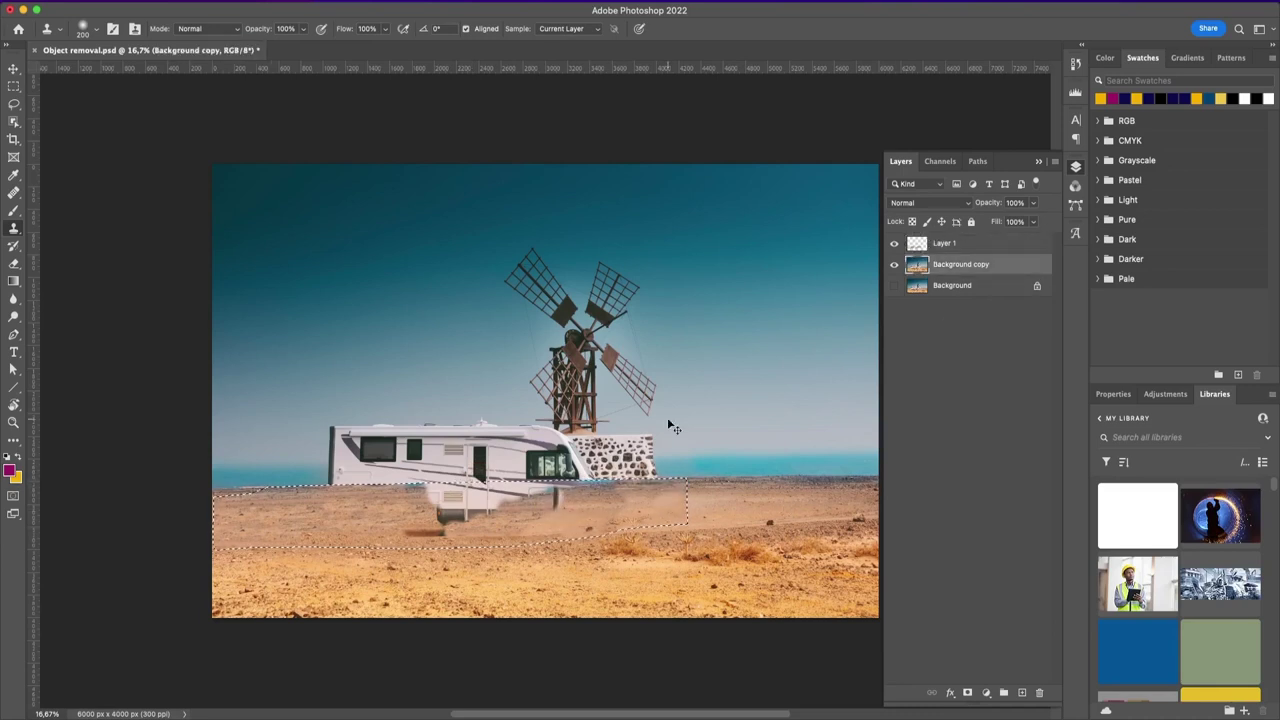
key(alt+bracketright)
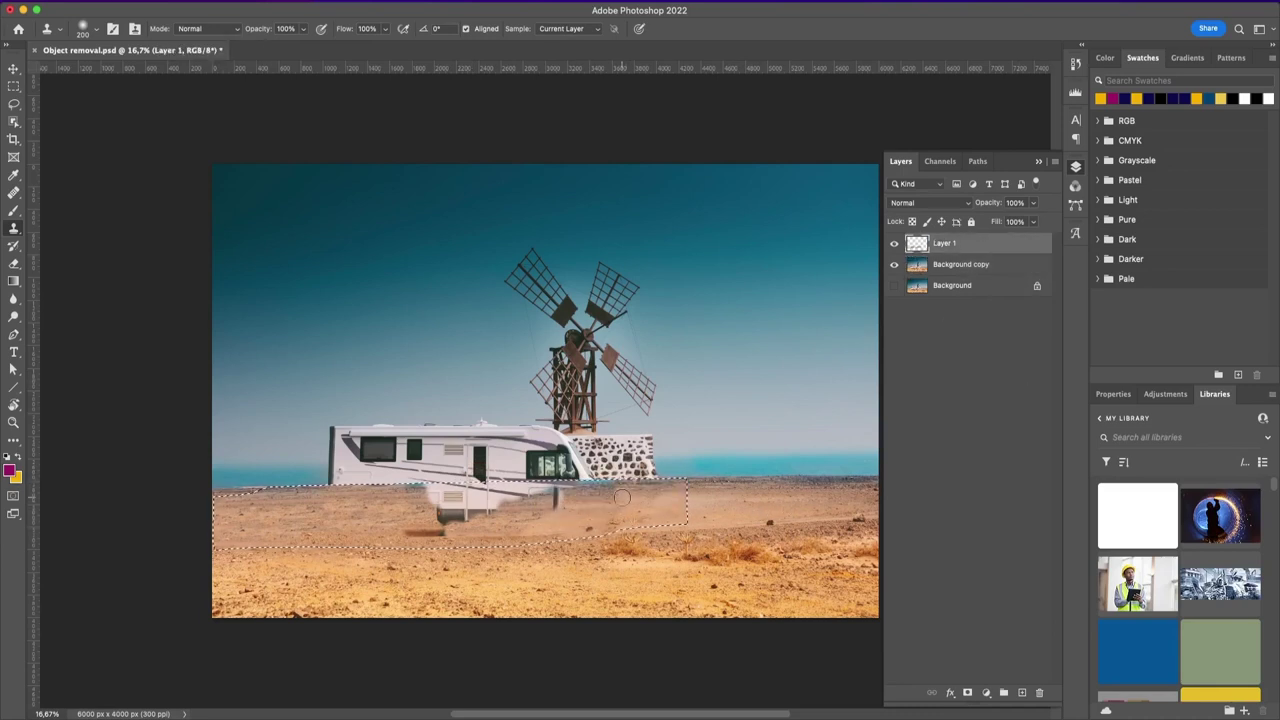
click(953, 264)
key(alt+bracketright)
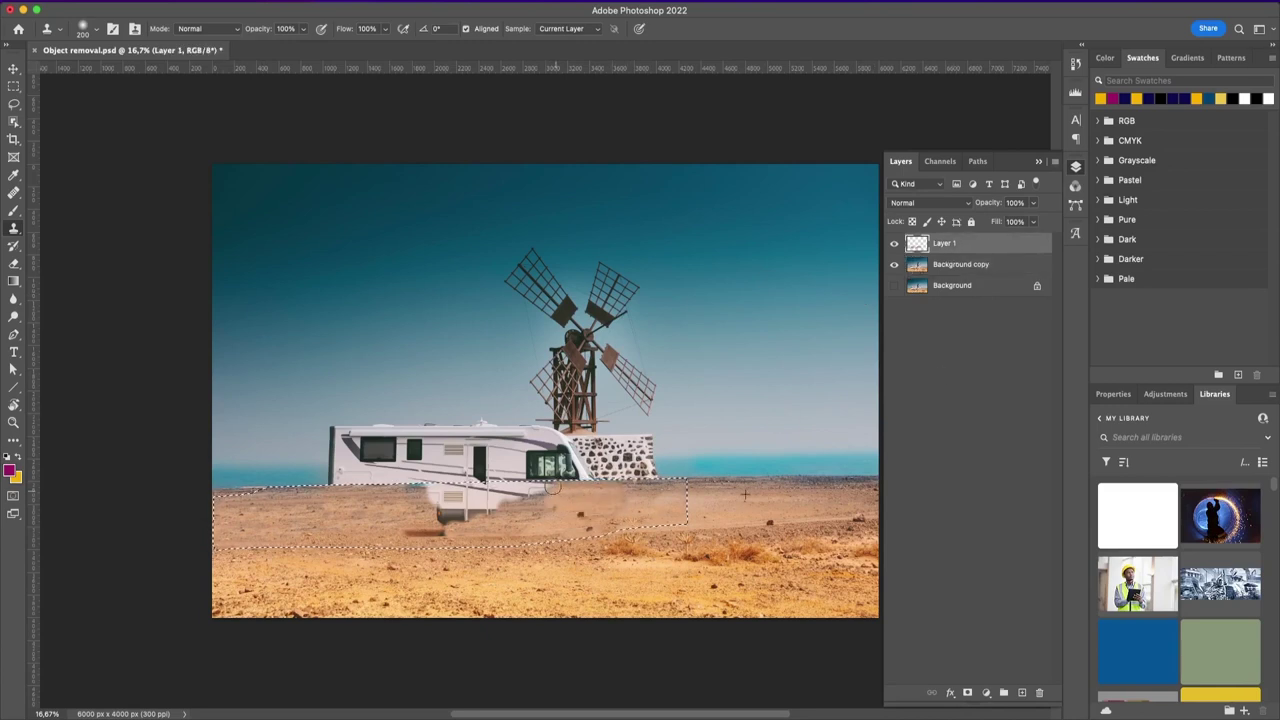
key(alt+bracketleft)
key(alt+bracketright)
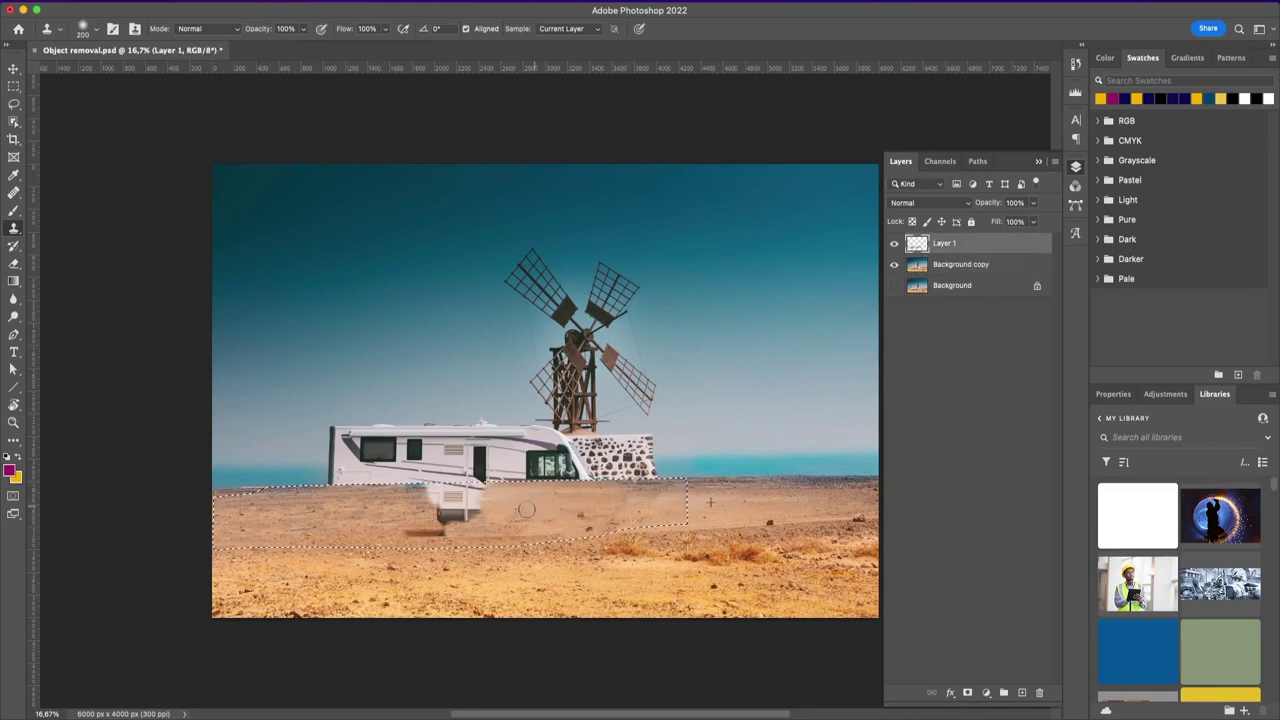
Clone ground onto Layer 1 over the lower part of the camper's door and the shadow beneath it.
key(alt+bracketleft)
key(alt+bracketright)
key(alt+bracketleft)
key(alt+bracketright)
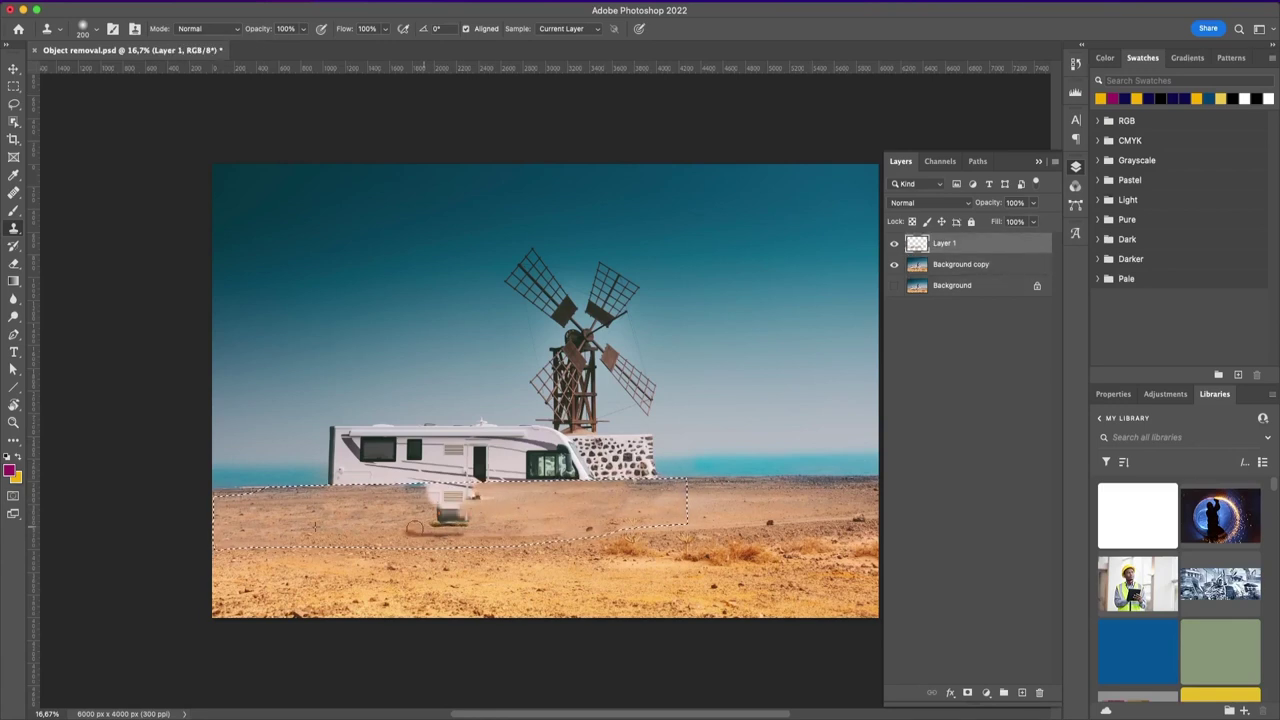
key(alt+bracketleft)
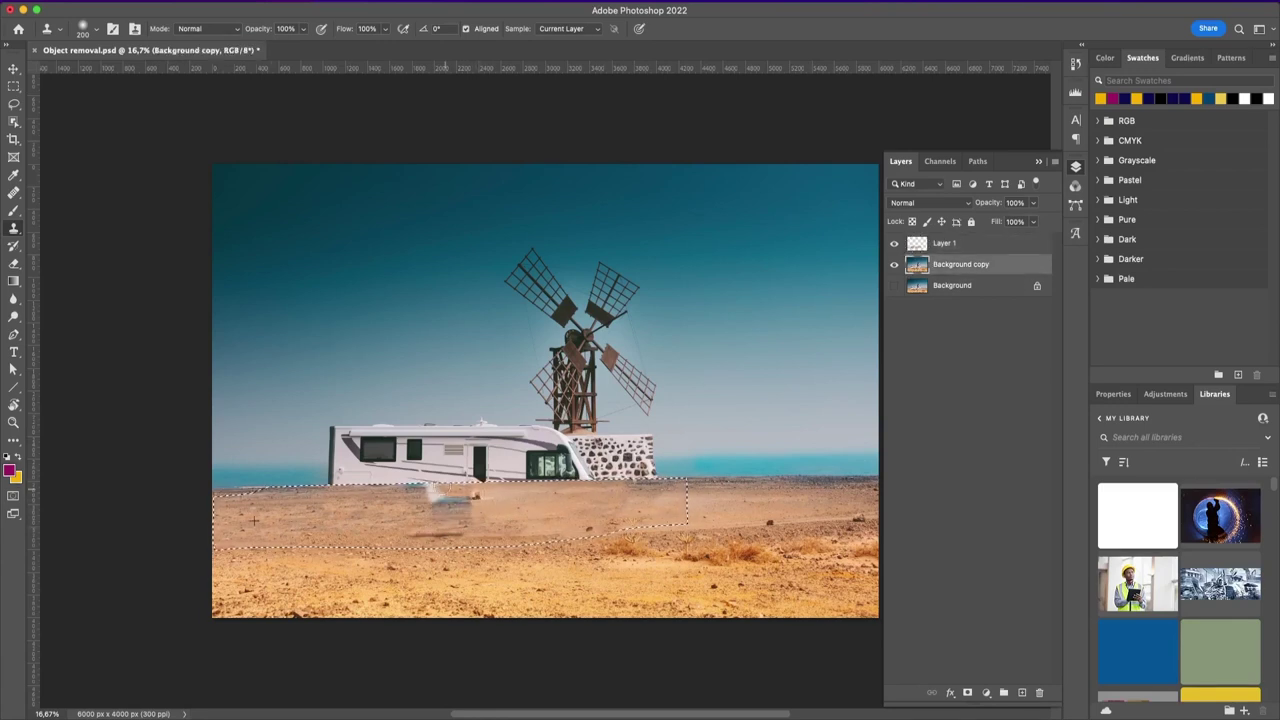
key(alt+bracketright)
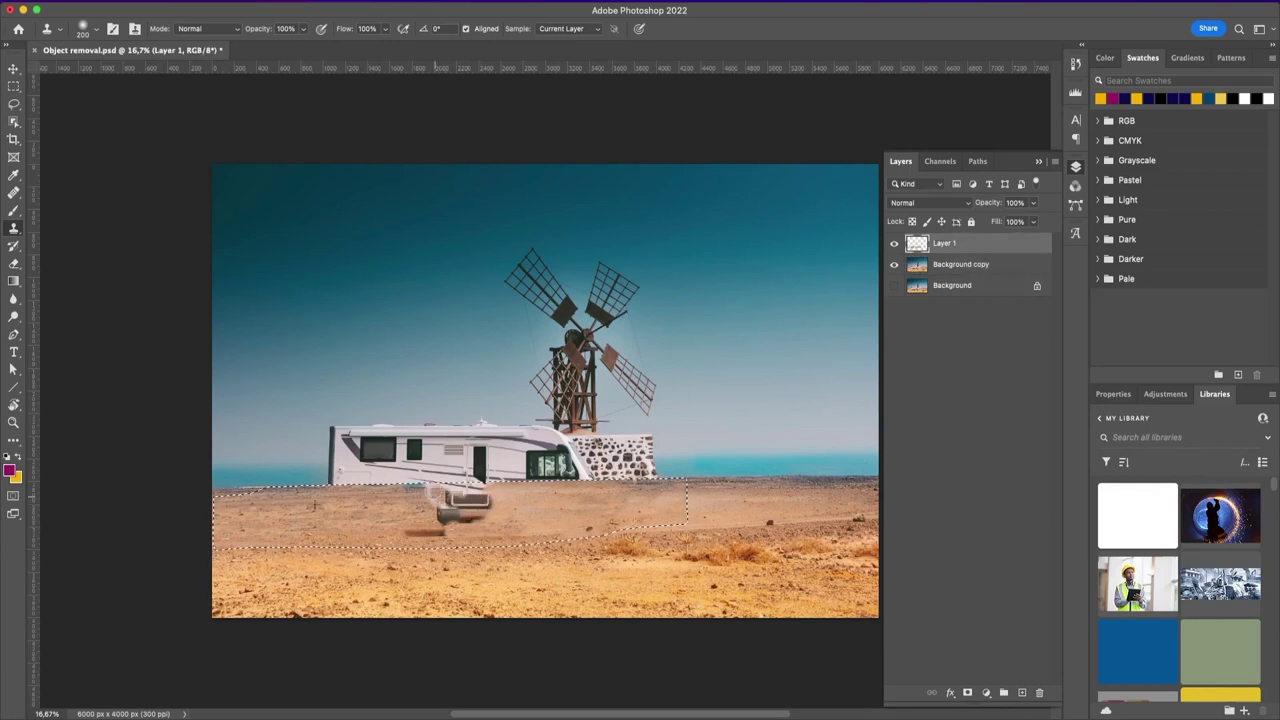
Sample ground from Background copy and clone it onto Layer 1 over the dark underbody remnants behind the door.
key(alt+bracketleft)
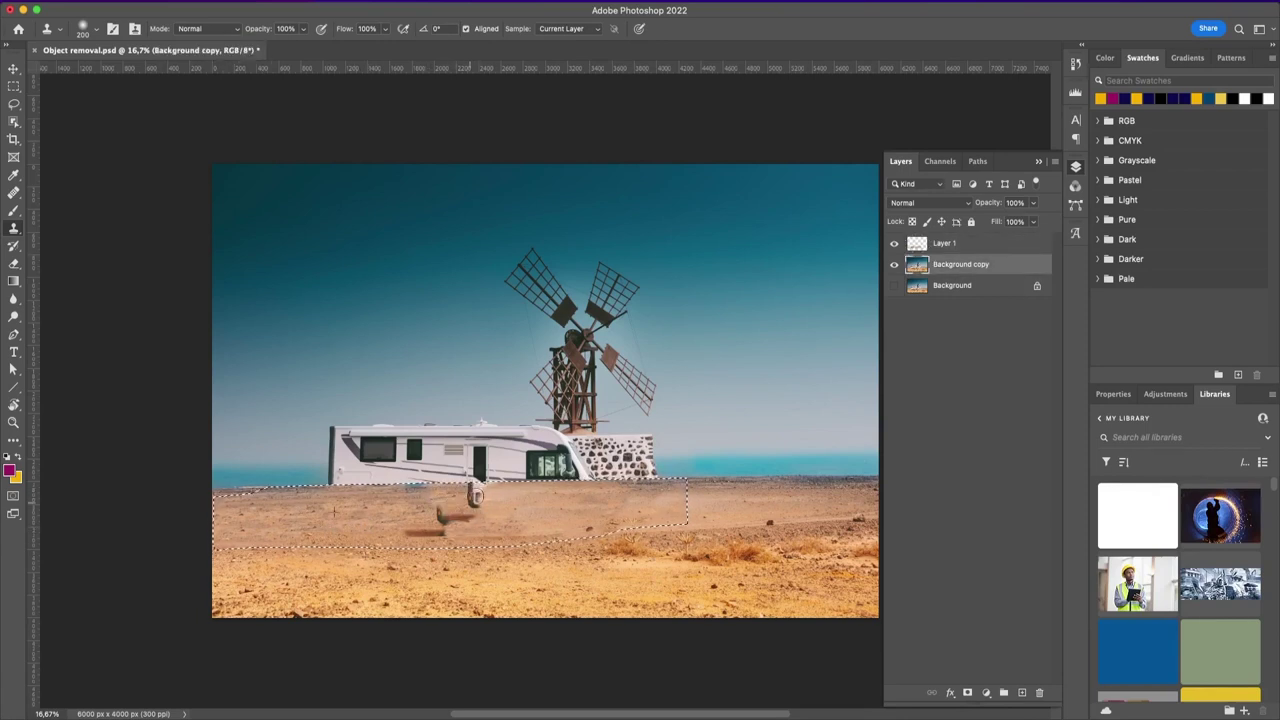
key(alt+bracketright)
key(alt+bracketleft)
key(alt+bracketright)
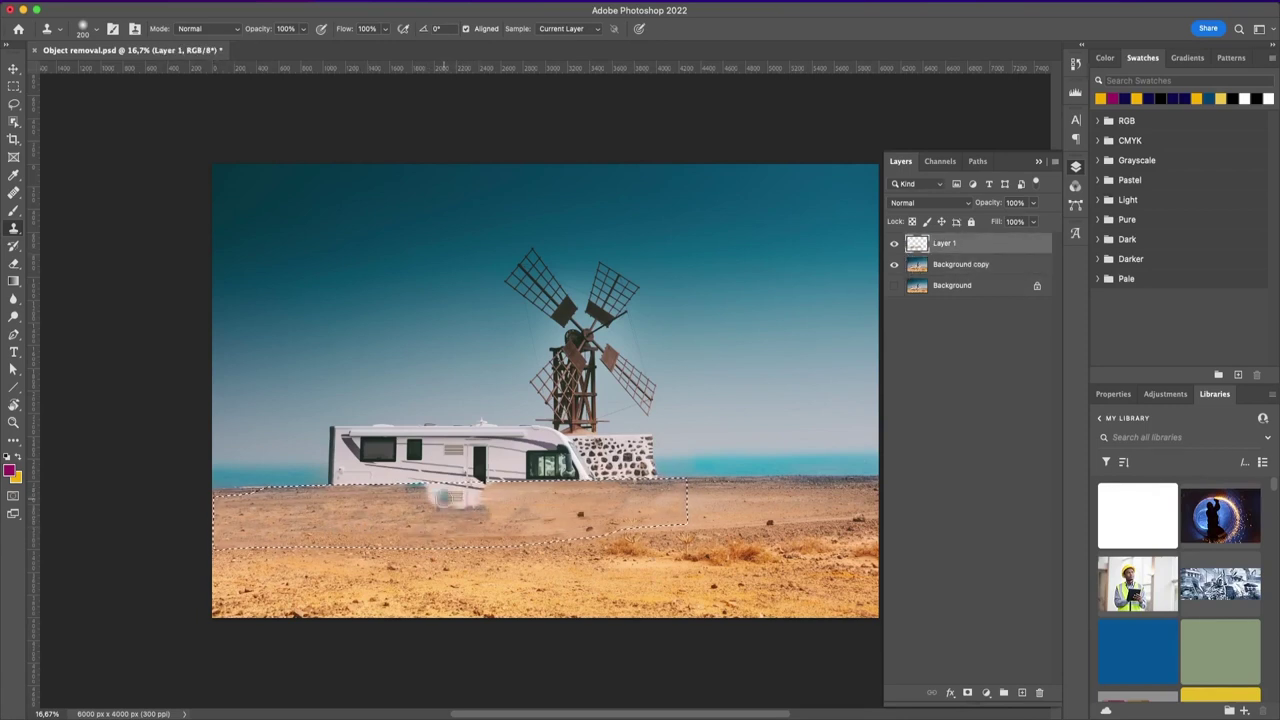
key(alt+bracketleft)
key(alt+bracketright)
key(alt+bracketleft)
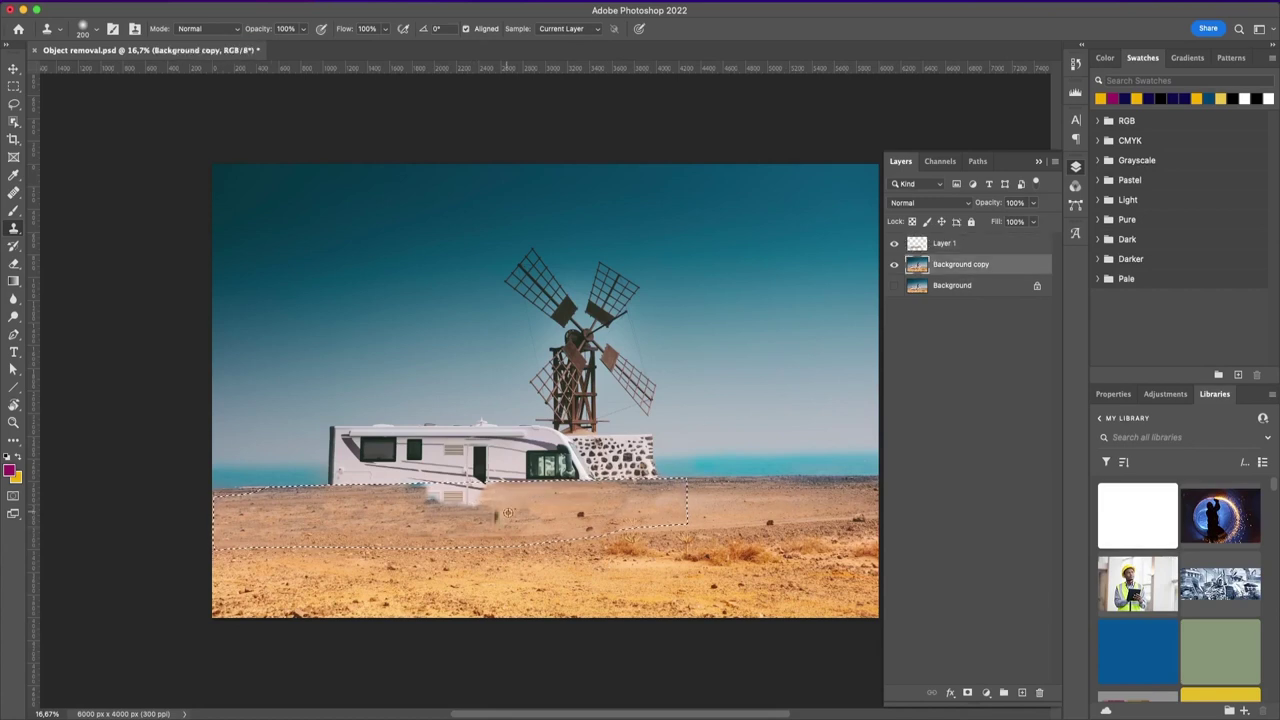
Clone ground onto Layer 1 over the white body fragment behind the door, resampling from Background copy.
key(alt+bracketright)
key(alt+bracketleft)
key(alt+bracketright)
key(alt+bracketleft)
key(alt+bracketright)
key(alt+bracketleft)
key(alt+bracketright)
key(alt+bracketleft)
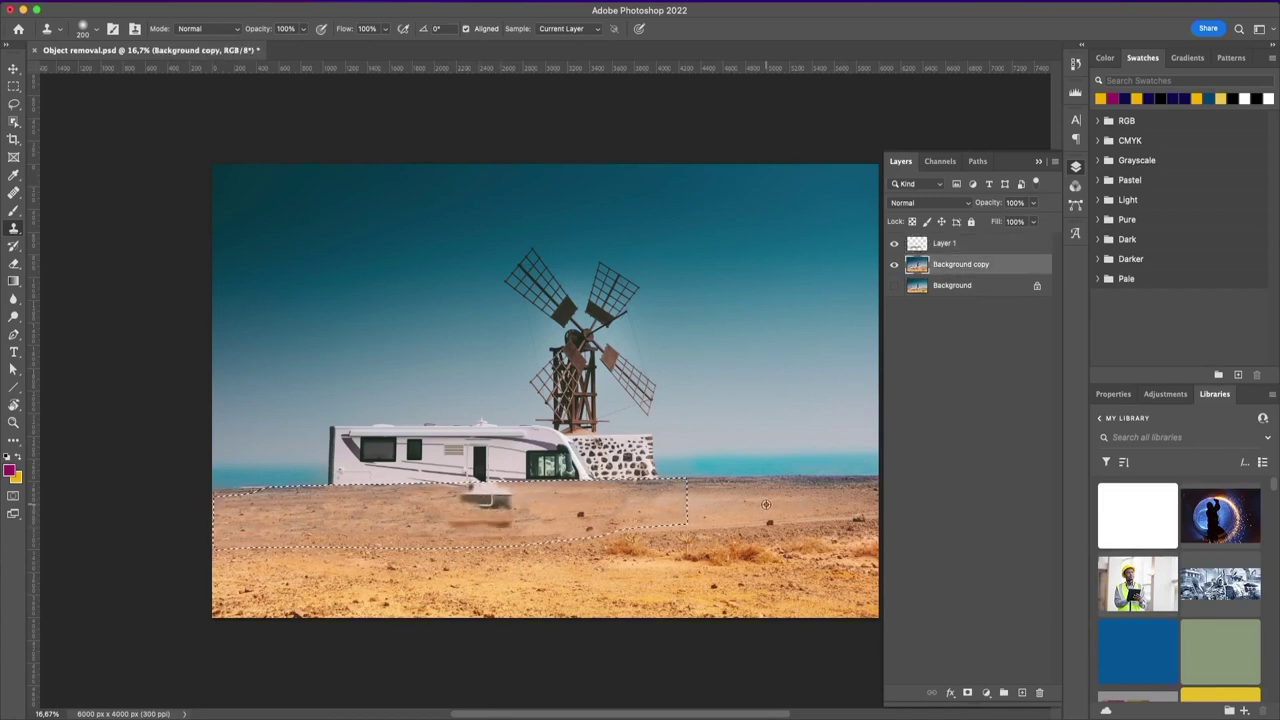
Clone ground onto Layer 1 over the last camper remnants below the door, inside the selection.
key(alt+bracketright)
key(alt+bracketleft)
key(alt+bracketright)
key(alt+bracketleft)
key(alt+bracketright)
key(alt+bracketleft)
key(alt+bracketright)
key(alt+bracketleft)
key(alt+bracketright)
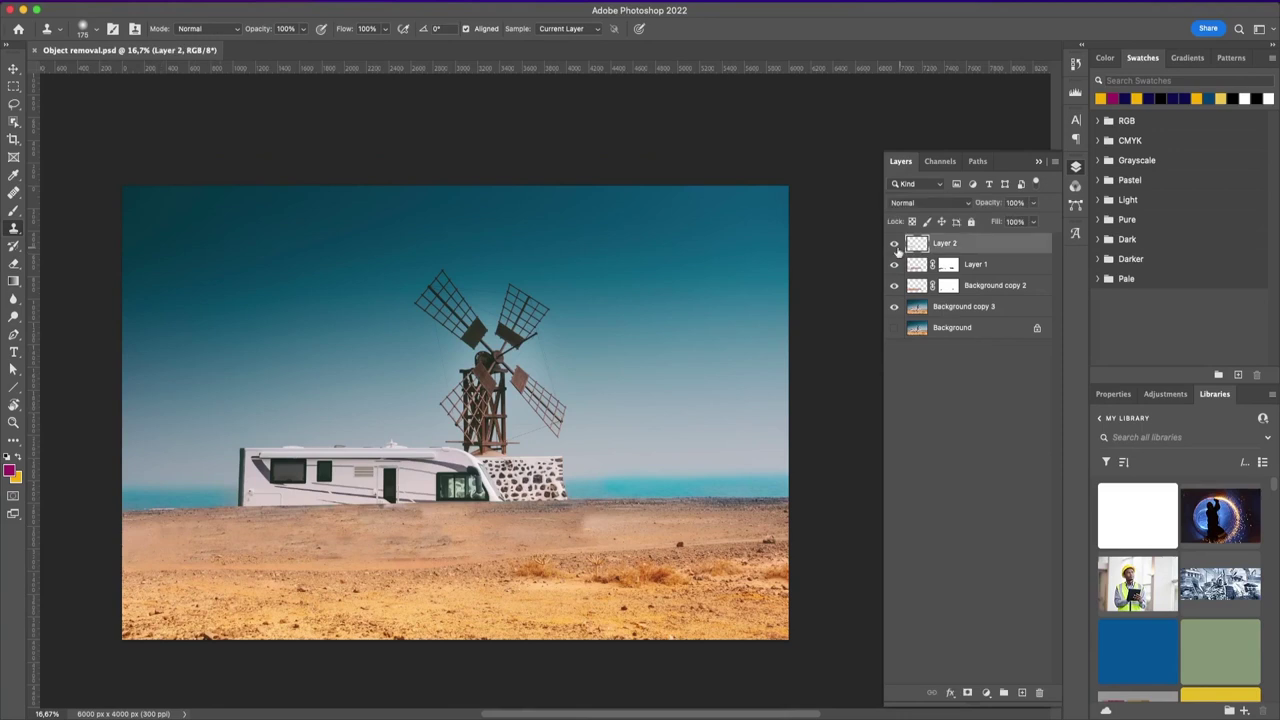
Clone ground texture onto Layer 2 over the pale smear below the windmill base and ready its layer mask for brushing.
key(alt+bracketright)
key(alt+bracketleft)
mouse_move(432, 515)
mouse_down()
mouse_move(470, 535)
mouse_move(438, 520)
mouse_move(647, 525)
mouse_move(549, 532)
mouse_up()
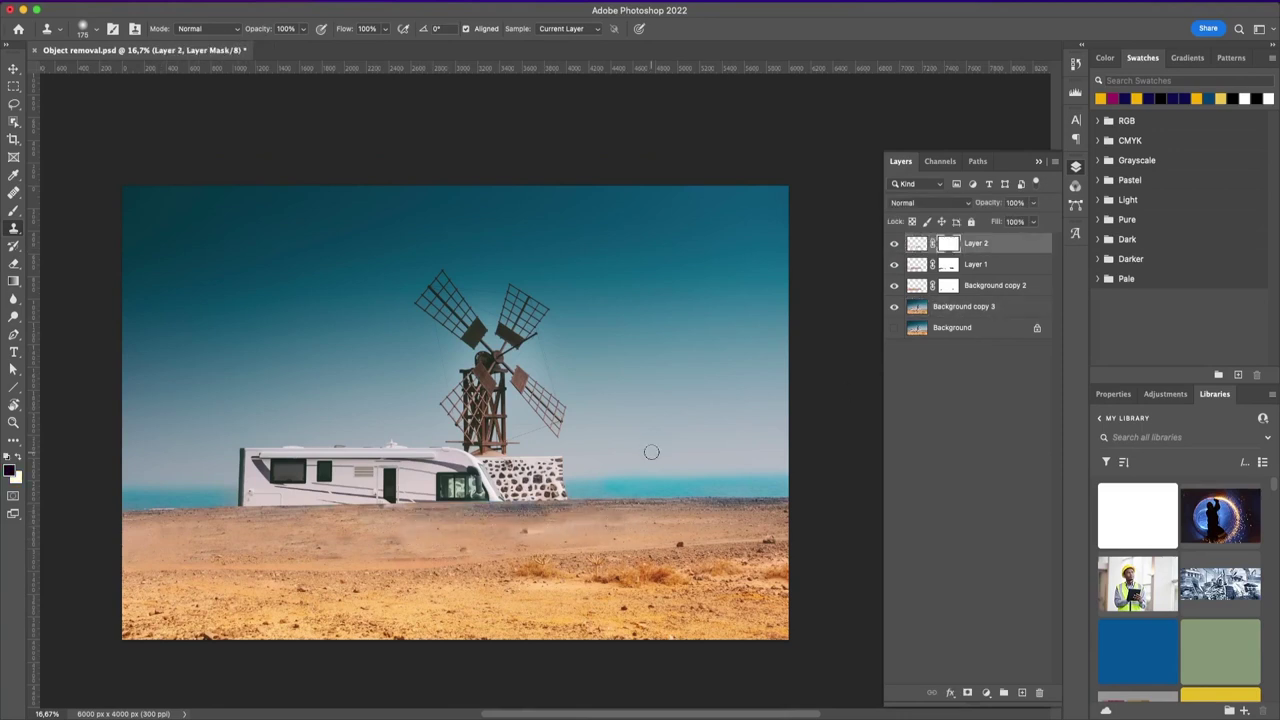
key(b)
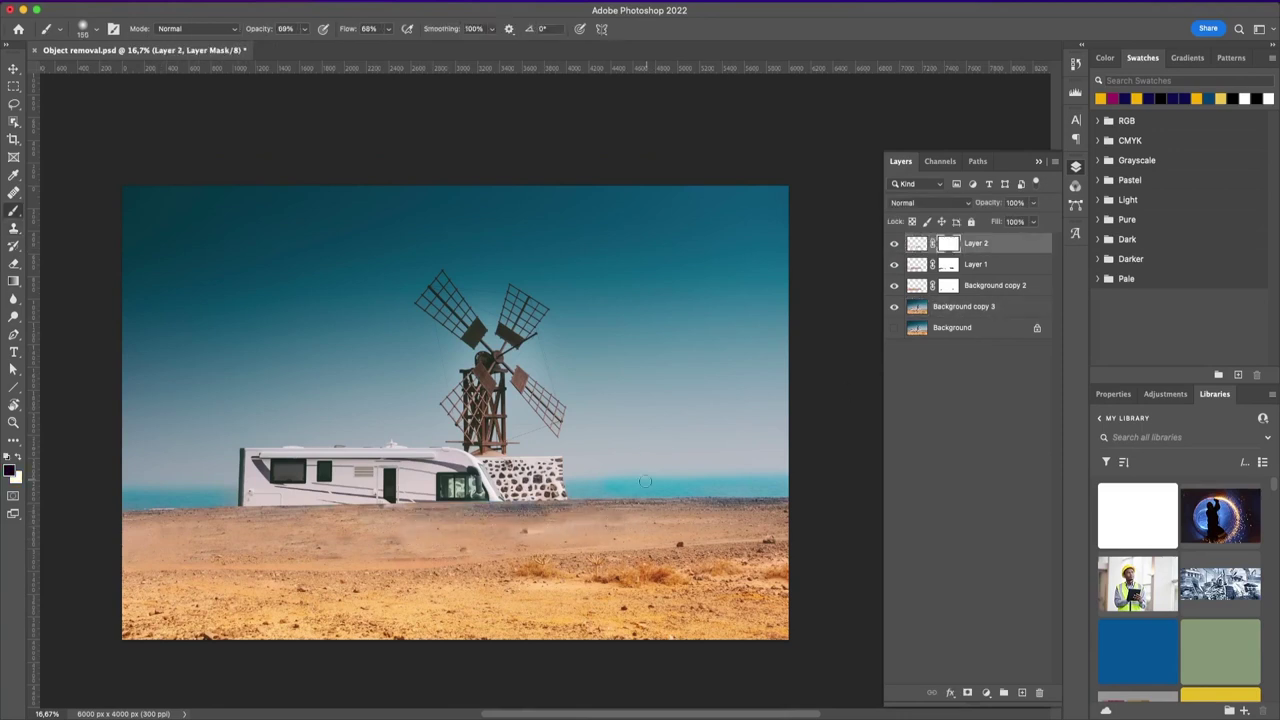
key(x)
key(x)
Clone ground sampled from Background copy 3 onto Layer 2 along the ground in front of the windmill base.
click(918, 306)
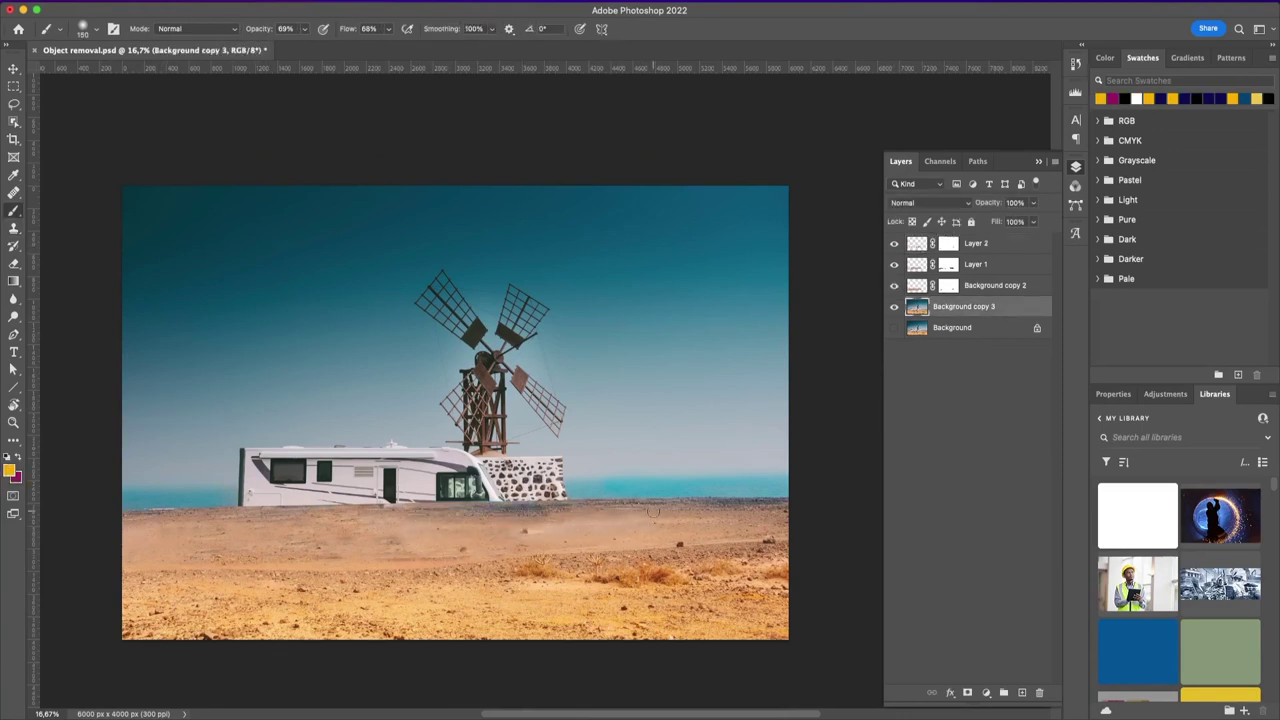
key(s)
click(918, 246)
drag(508, 516, 590, 511)
click(918, 306)
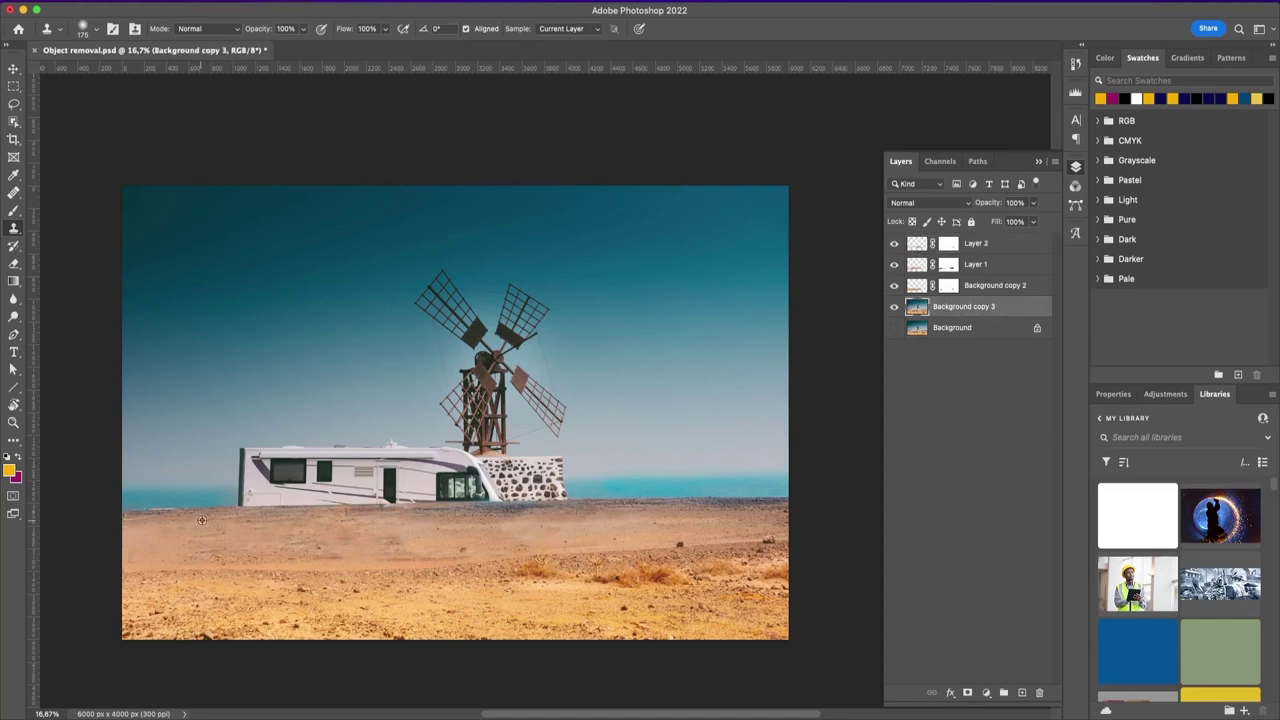
Hide Layer 1 and Background copy 2, keeping Layer 2 visible and Background copy 3 active for sampling.
click(975, 264)
drag(895, 286, 895, 243)
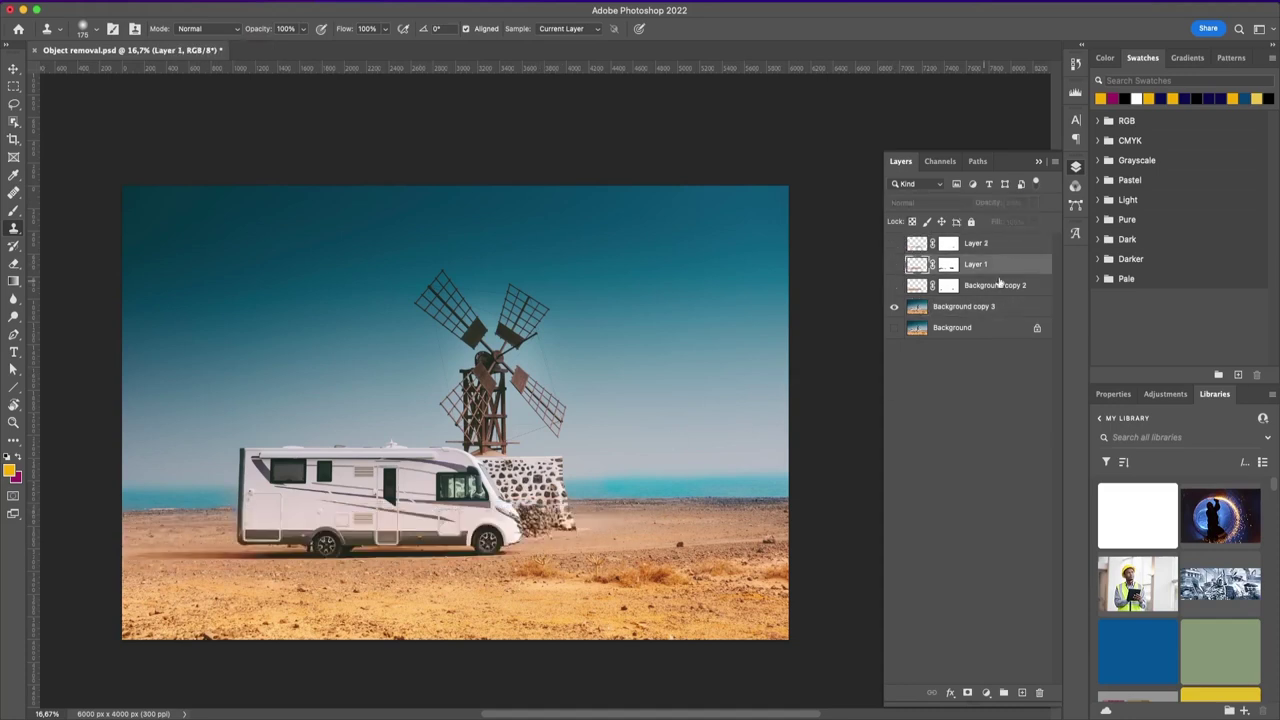
click(918, 306)
click(895, 244)
Clone ground sampled from Background copy 3 onto Layer 2 over the camper's lower rear end and the track behind it.
alt+click(228, 538)
click(918, 243)
drag(243, 529, 231, 528)
key(alt+bracketleft)
key(alt+bracketright)
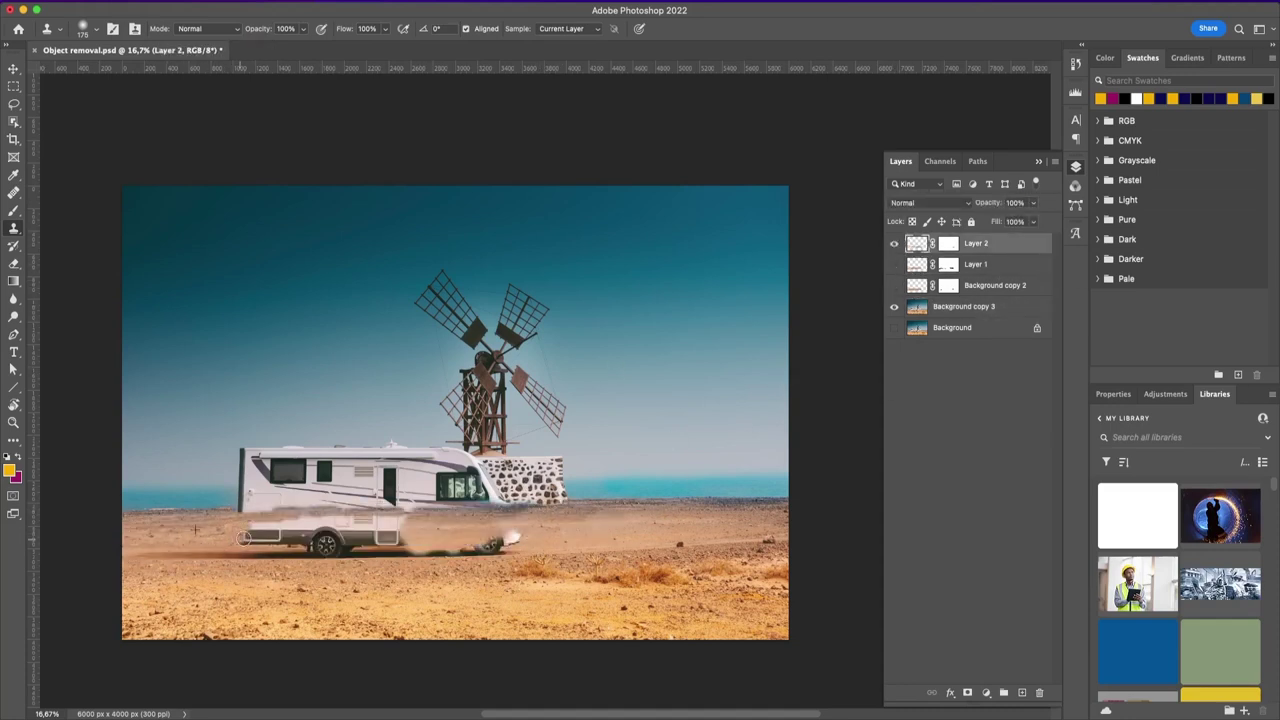
key(alt+bracketleft)
key(alt+bracketright)
key(alt+bracketleft)
key(alt+bracketright)
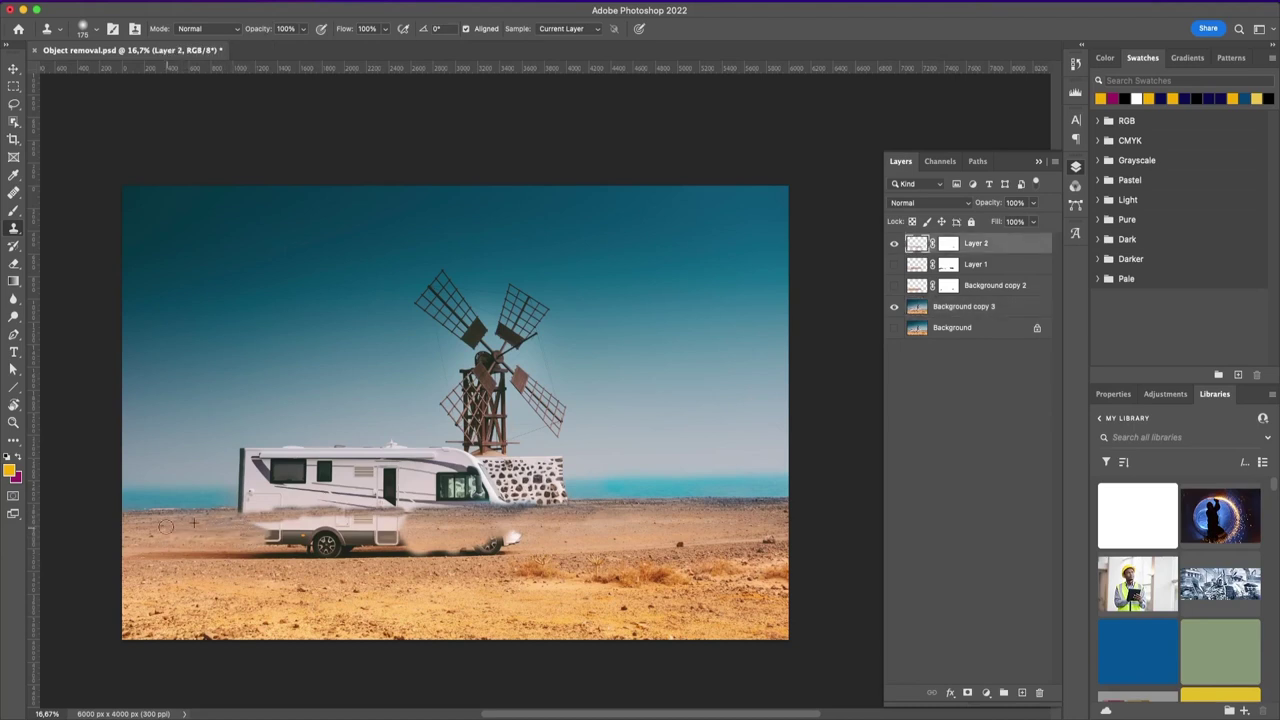
Show Layer 1 and Background copy 2 again and make Background copy 2 the active layer.
drag(894, 285, 894, 264)
drag(977, 285, 977, 256)
click(978, 205)
Undo the most recent run of clone edits on the ground and return to Layer 2.
key(super+z)
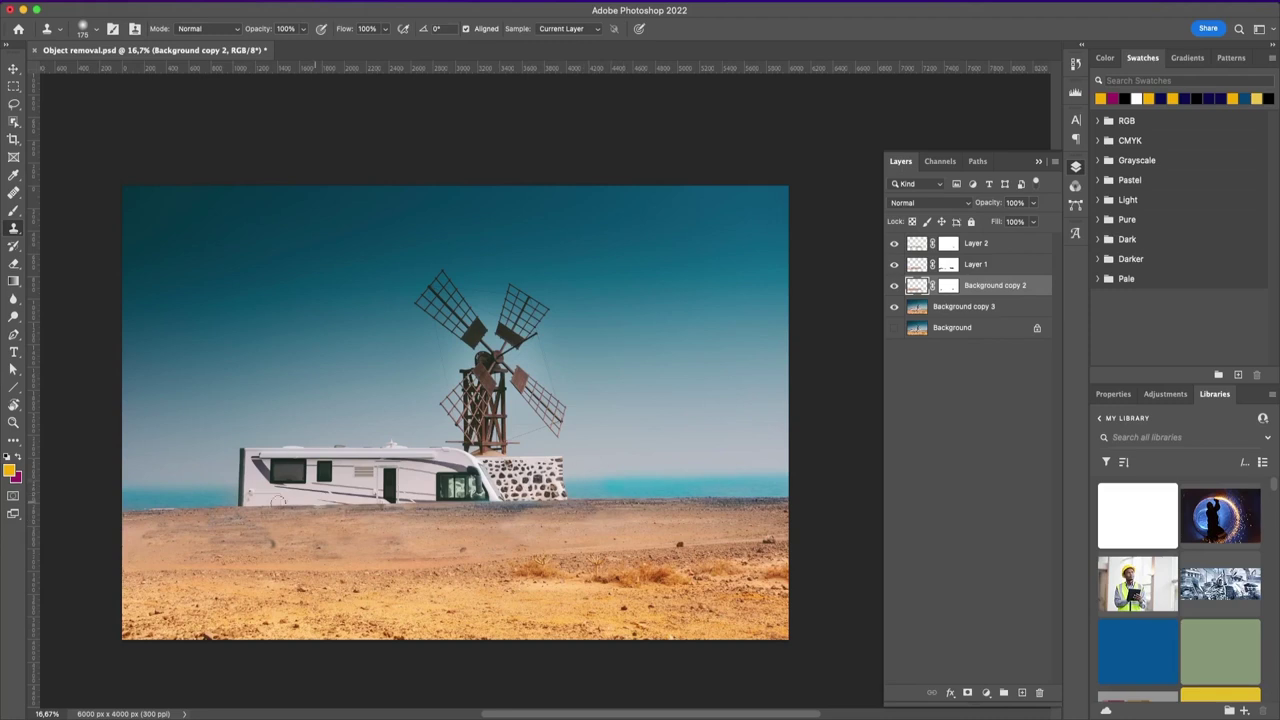
key(alt+bracketright)
key(alt+bracketright)
key(super+z)
key(super+z)
key(super+z)
key(super+z)
key(super+z)
key(super+z)
key(super+z)
key(super+z)
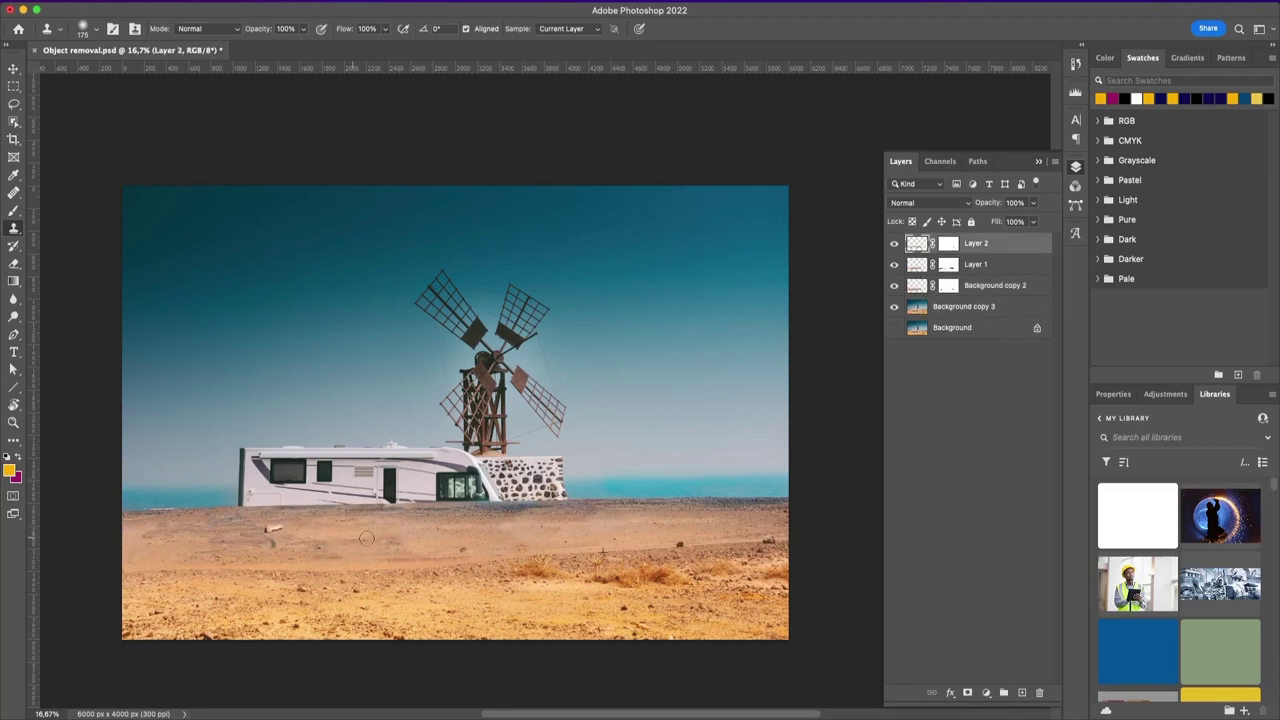
Clone ground onto Layer 2 over the camper's wheels and the shadow under its front, sampling from Background copy 3.
key(alt+bracketright)
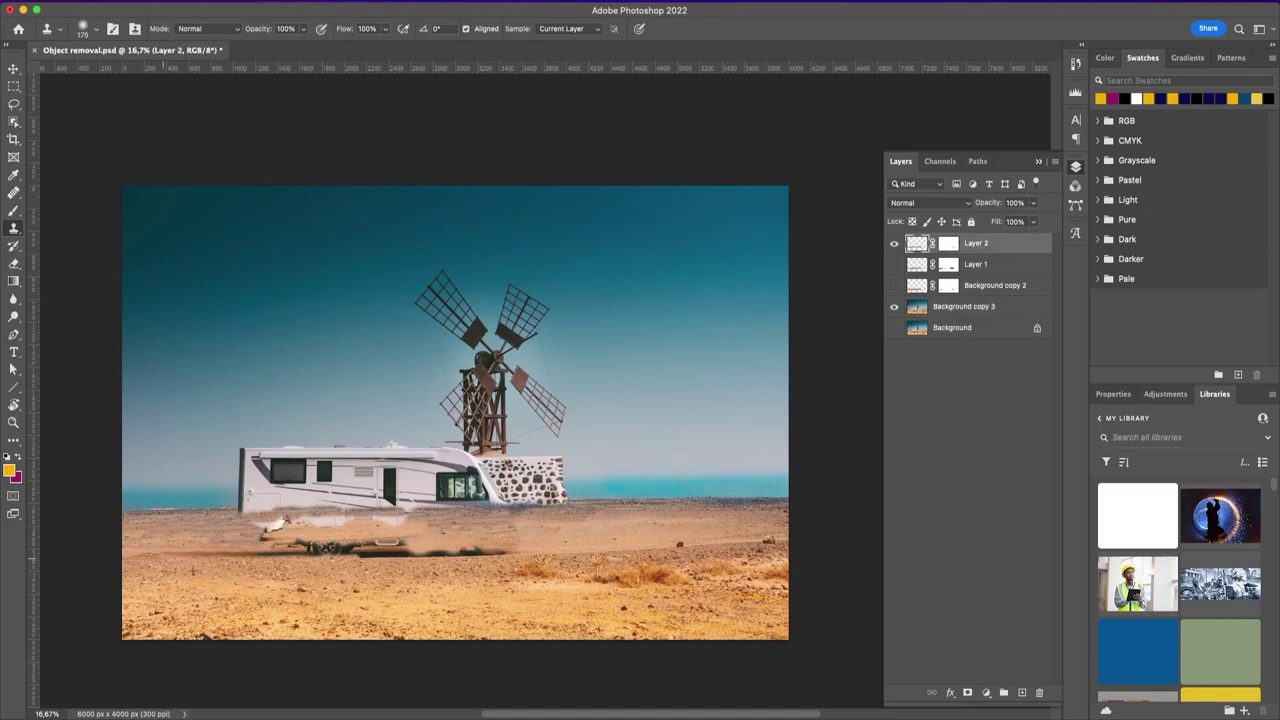
key(alt+bracketleft)
key(alt+bracketright)
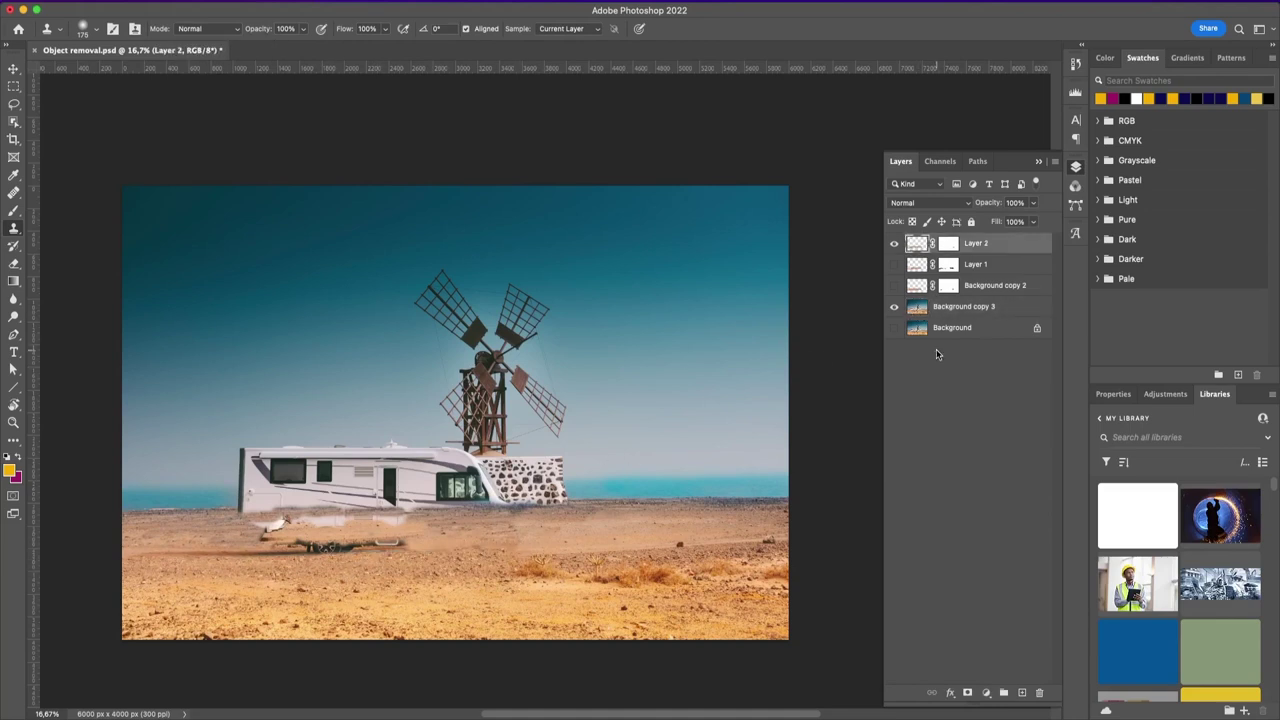
key(alt+bracketleft)
key(alt+bracketright)
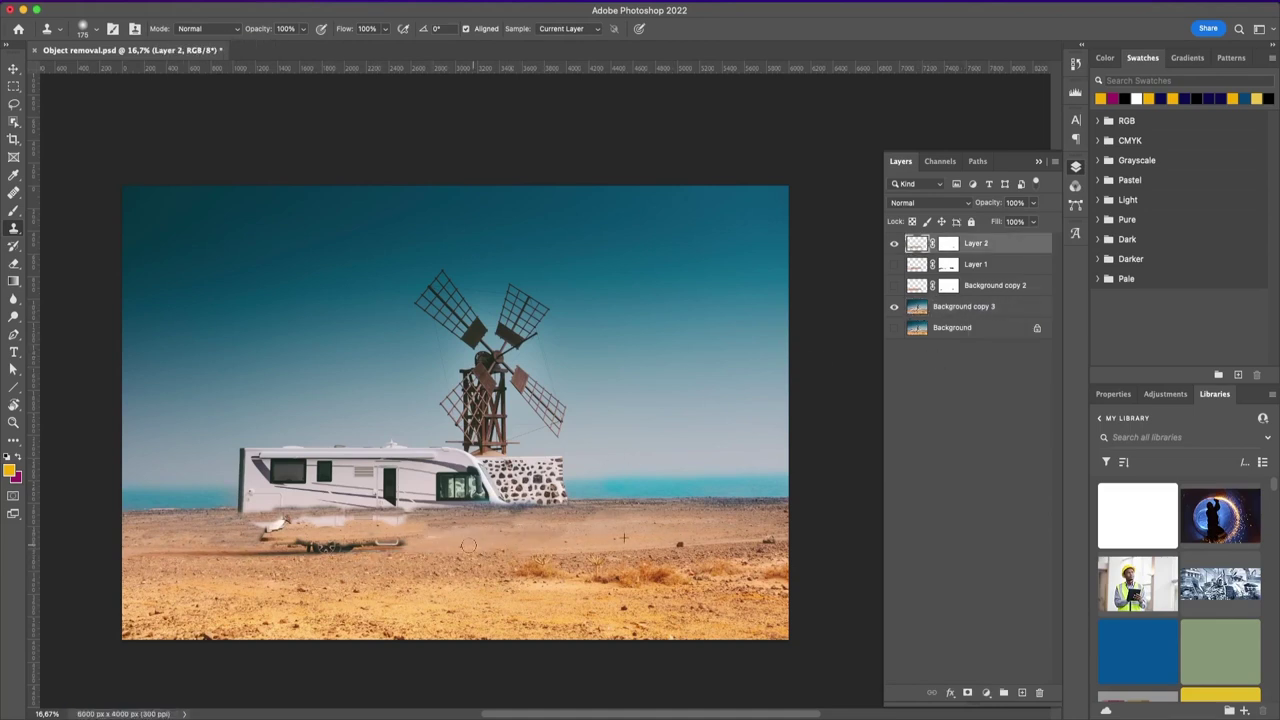
key(alt+bracketleft)
key(alt+bracketright)
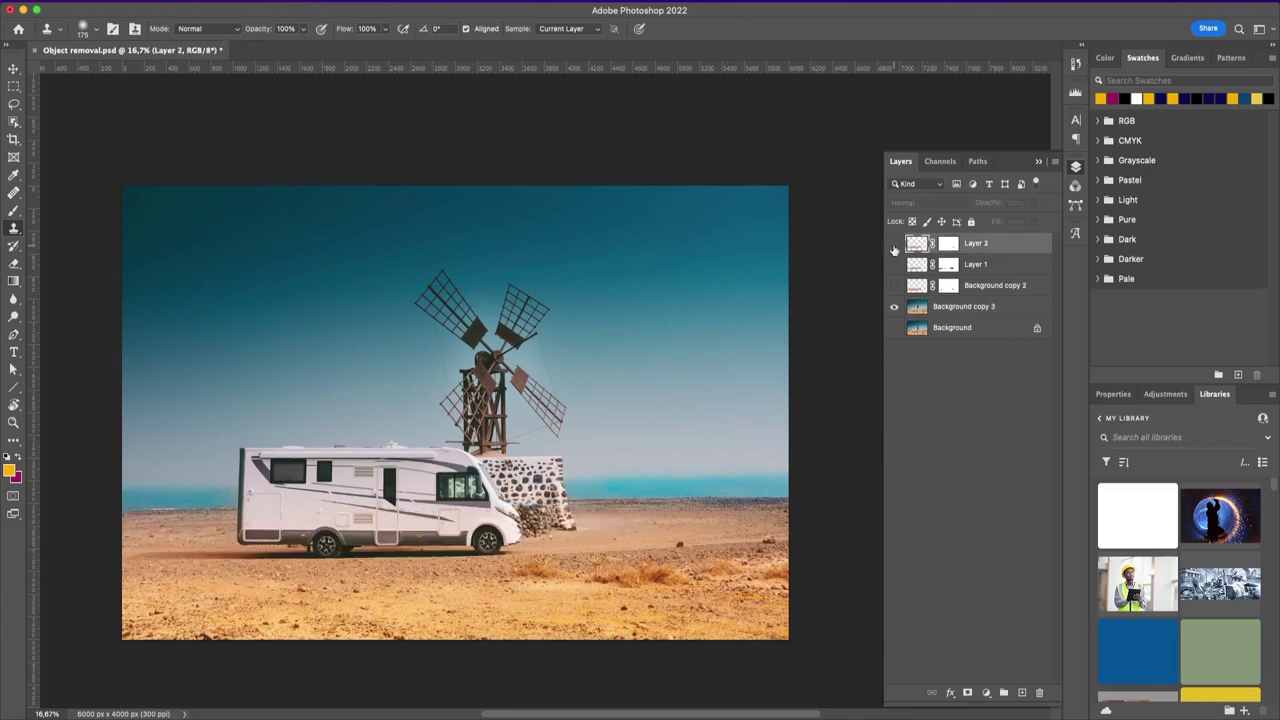
Clone ground sampled from Background copy 3 onto Layer 2 over the lower body strip around the camper's door.
key(alt+bracketleft)
key(alt+bracketright)
mouse_move(416, 523)
mouse_down()
mouse_move(481, 529)
mouse_move(467, 504)
mouse_move(505, 507)
mouse_move(489, 544)
mouse_move(457, 522)
mouse_up()
click(975, 306)
click(975, 243)
drag(368, 513, 425, 528)
Show the hidden patch layers and activate Background copy 2's layer mask with the Brush tool.
drag(894, 285, 894, 243)
click(985, 285)
key(v)
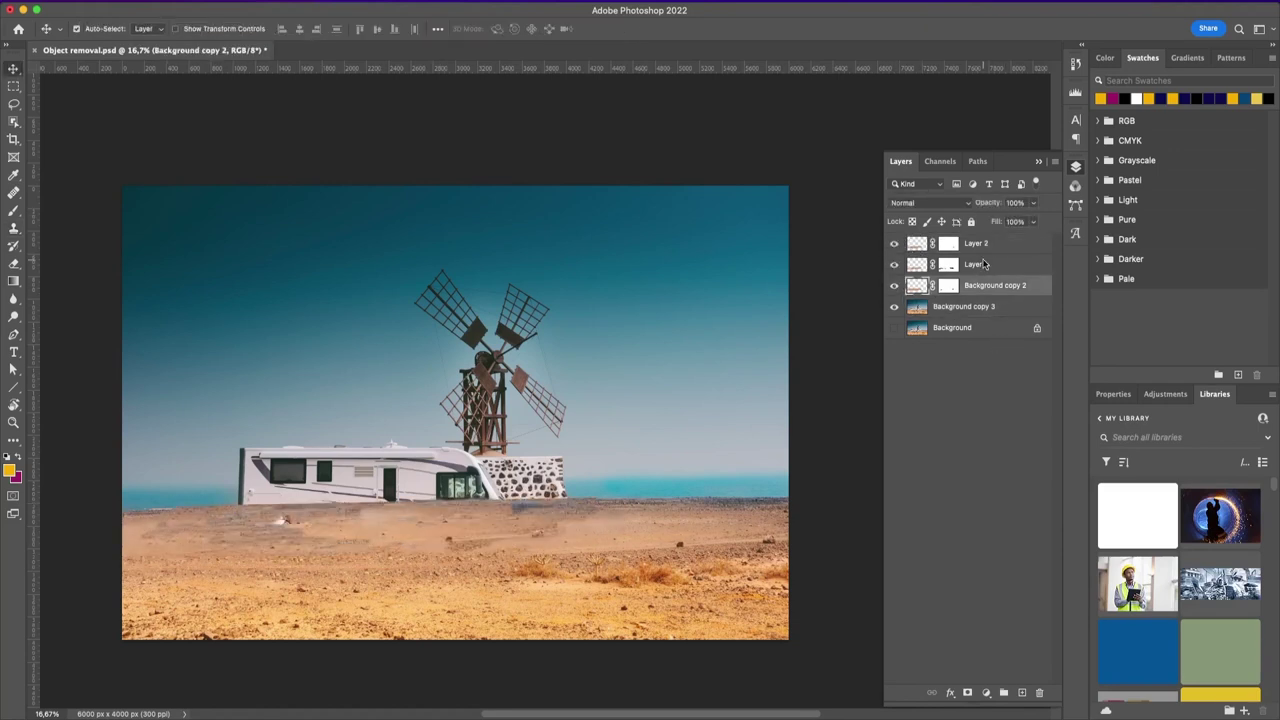
click(948, 285)
key(b)
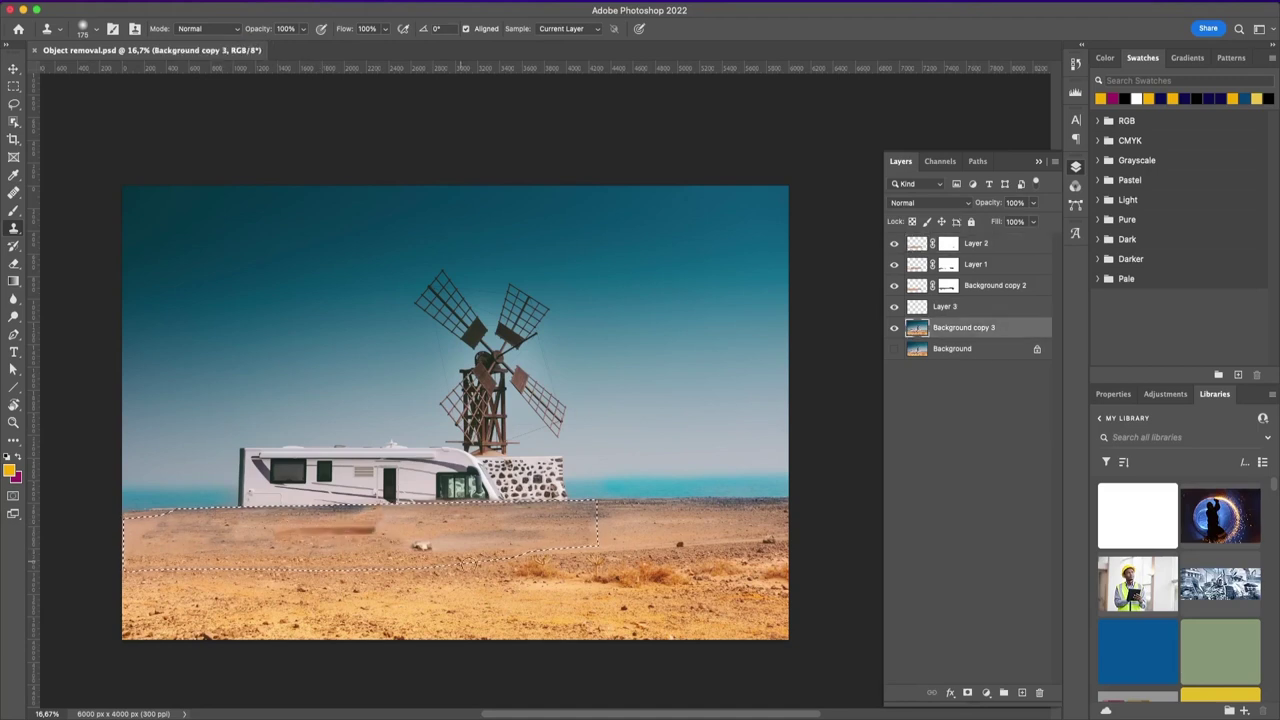
Clone ground onto Layer 2 over the white remnant and the reddish-brown smear below the camper, inside the selection.
drag(355, 540, 415, 545)
drag(415, 545, 380, 539)
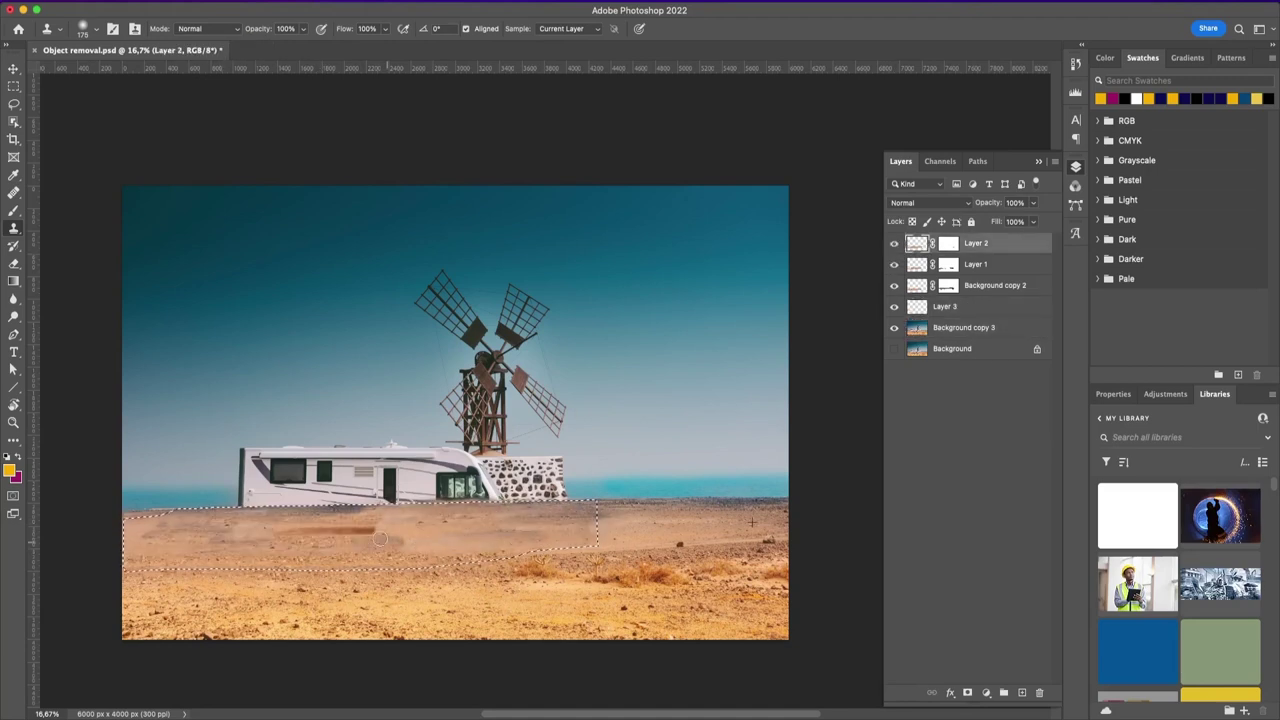
drag(378, 527, 407, 526)
drag(407, 526, 436, 524)
drag(376, 538, 430, 540)
drag(430, 540, 484, 543)
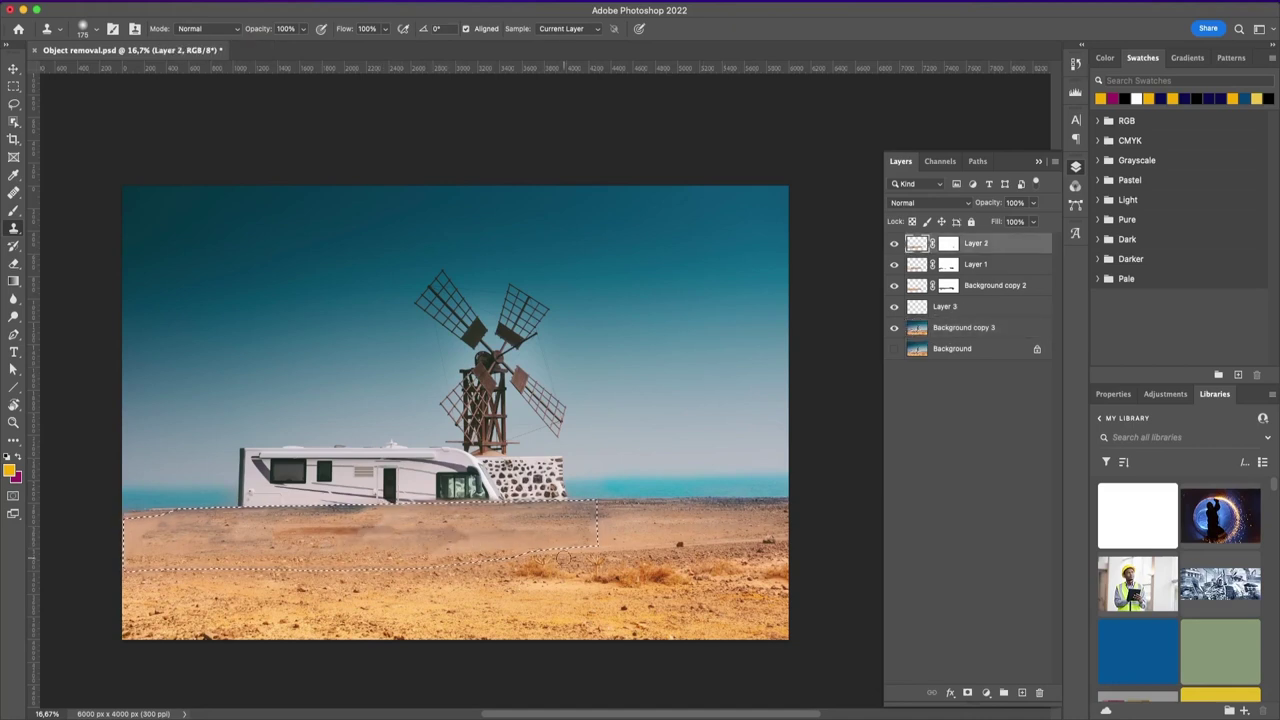
drag(506, 541, 320, 530)
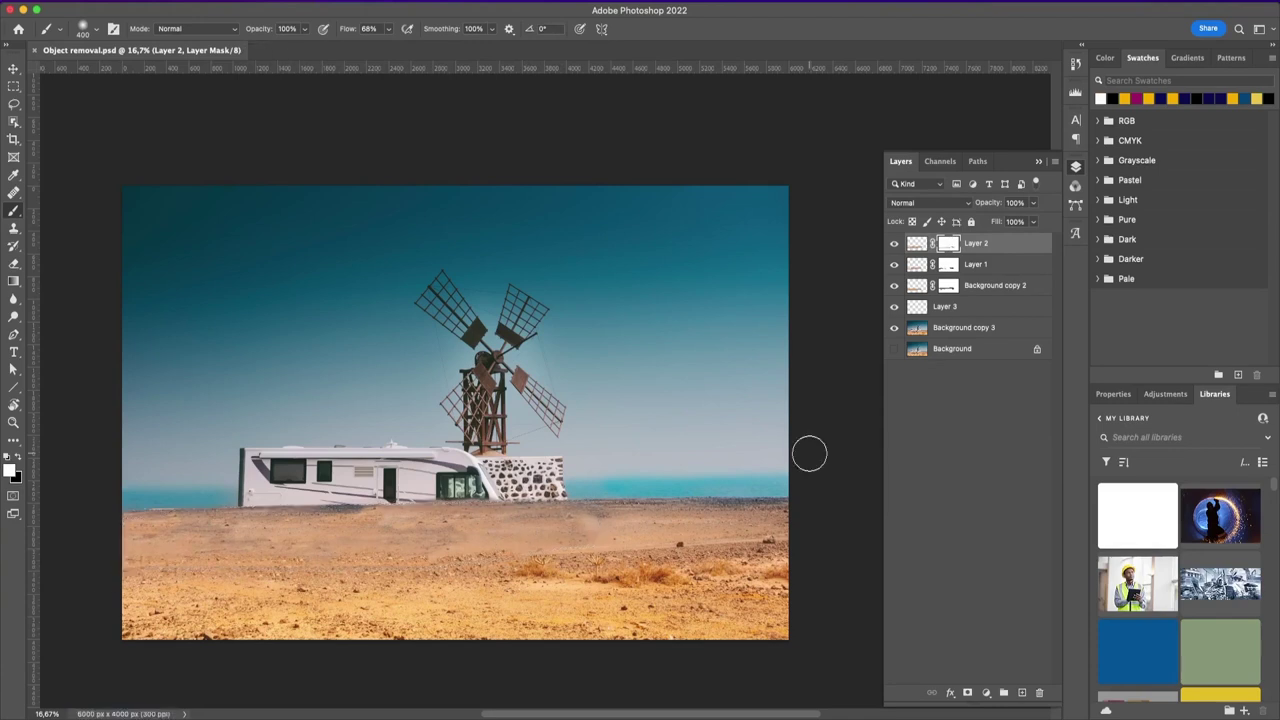
Show only Layer 3 over Background copy 3 and activate Layer 3 for the Clone Stamp tool.
alt+click(300, 586)
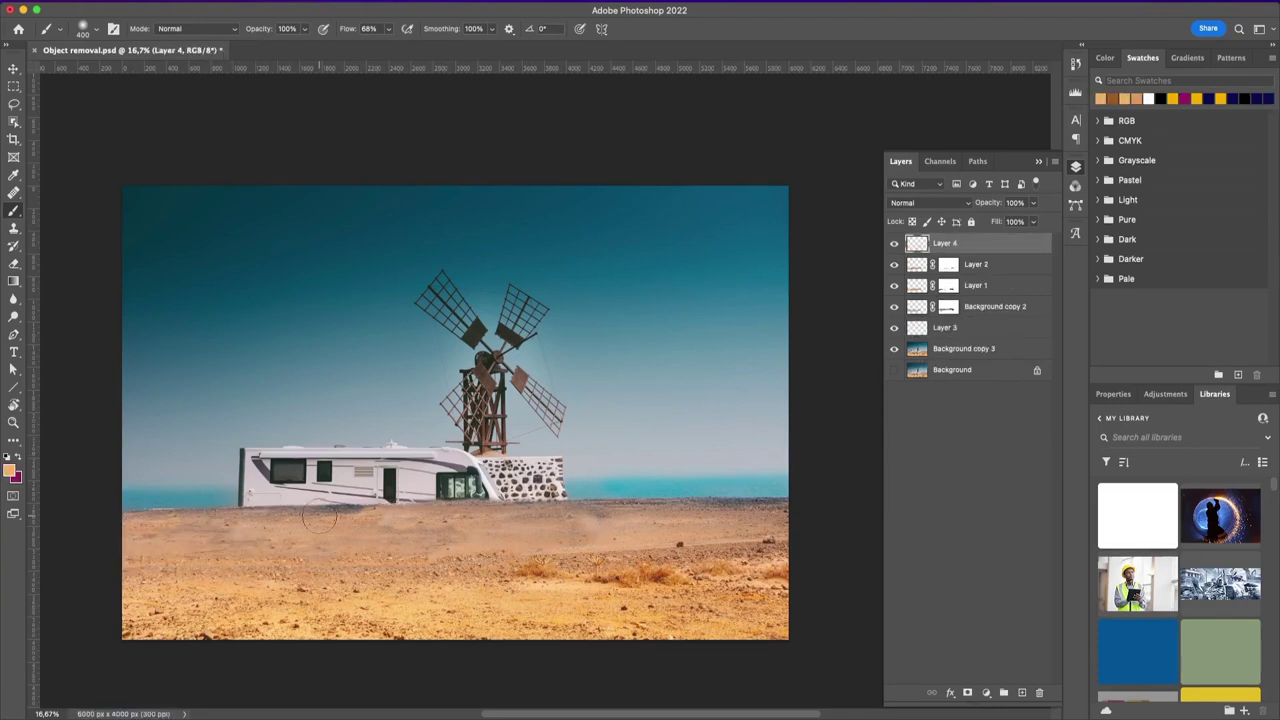
key(s)
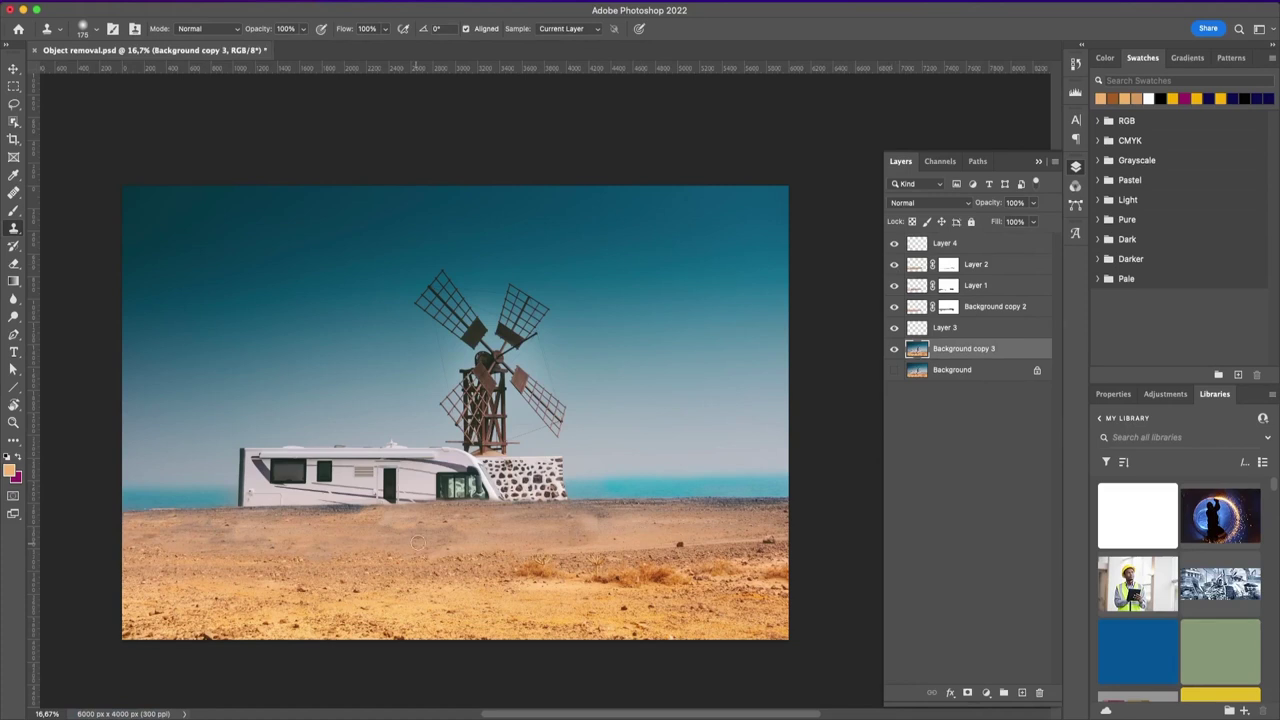
alt+click(893, 348)
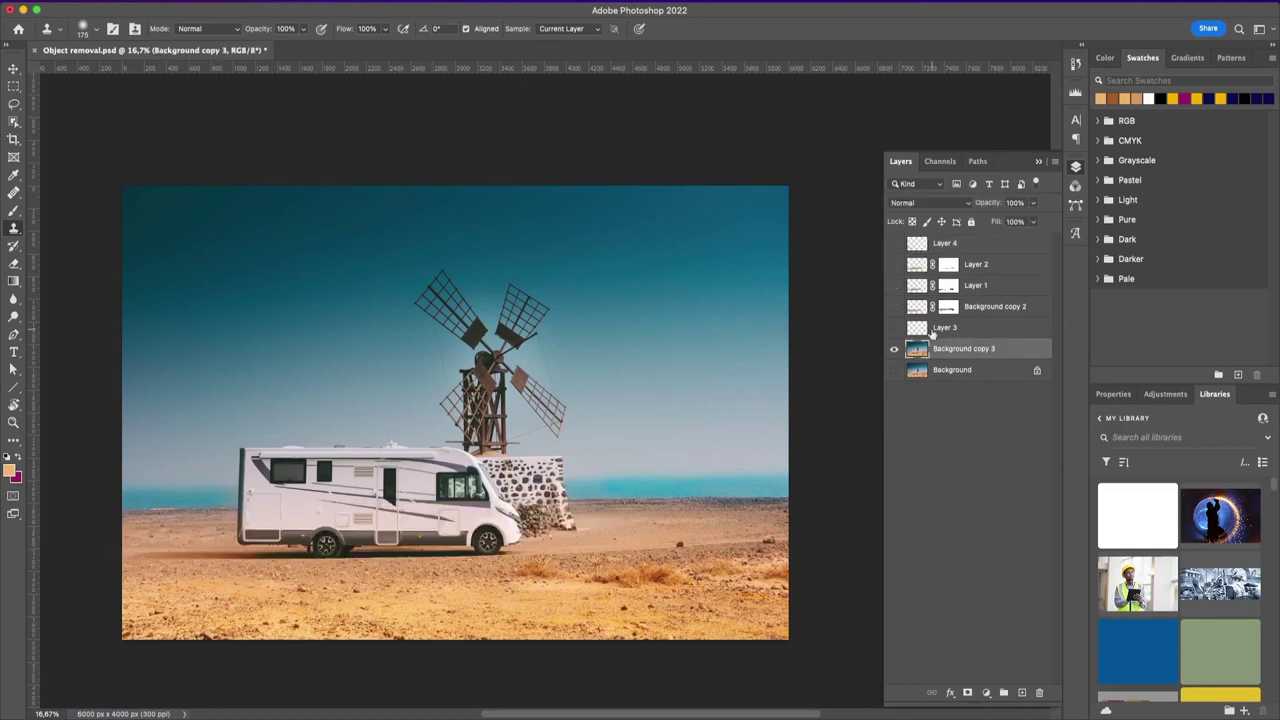
click(893, 327)
click(945, 327)
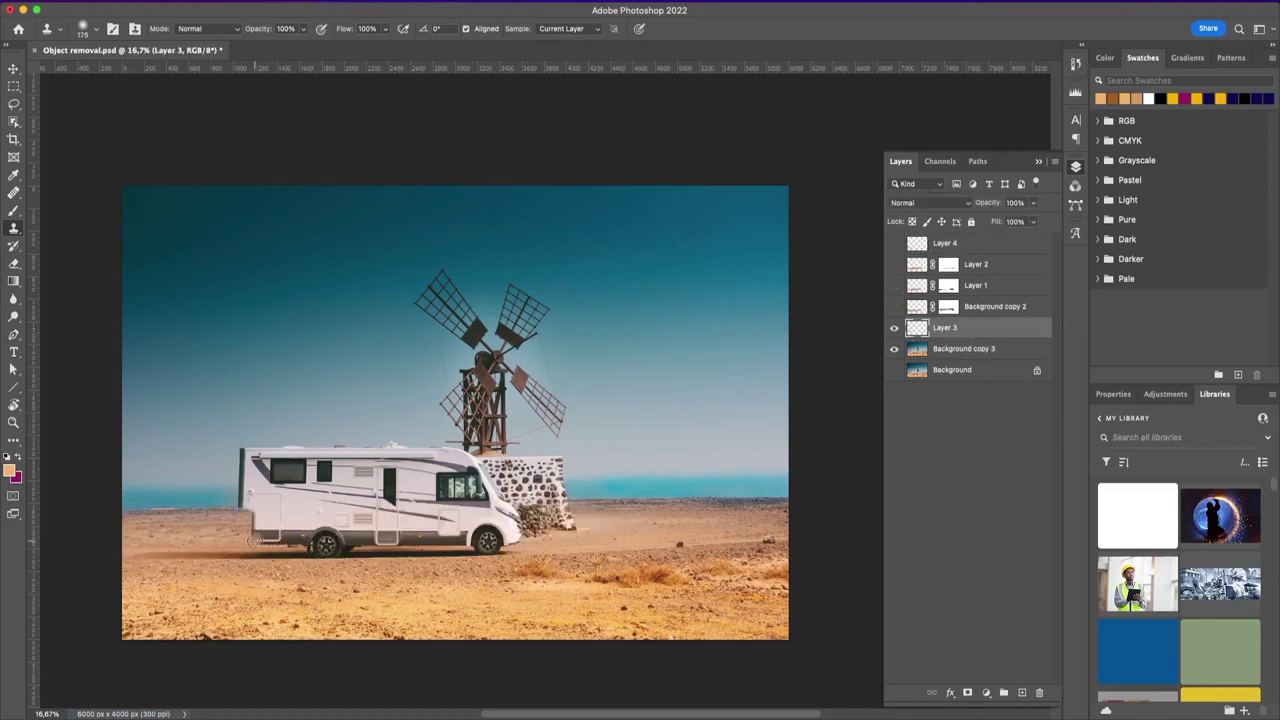
Clone ground onto Layer 3 over the camper's lower rear body and the shadow beneath it, sampling from Background copy 3.
mouse_move(250, 515)
mouse_down()
mouse_move(308, 540)
mouse_move(395, 520)
mouse_up()
key(super+s)
click(963, 348)
click(945, 327)
drag(300, 557, 152, 553)
key(super+s)
Clone ground sampled from Background copy 3 onto Layer 3, from the camper's front wheel back across its lower body.
key(alt+[)
alt+click(666, 540)
key(alt+])
mouse_move(516, 550)
mouse_down()
mouse_move(333, 554)
mouse_move(406, 548)
mouse_move(315, 546)
mouse_move(390, 542)
mouse_move(255, 515)
mouse_up()
key(alt+[)
alt+click(287, 547)
key(alt+])
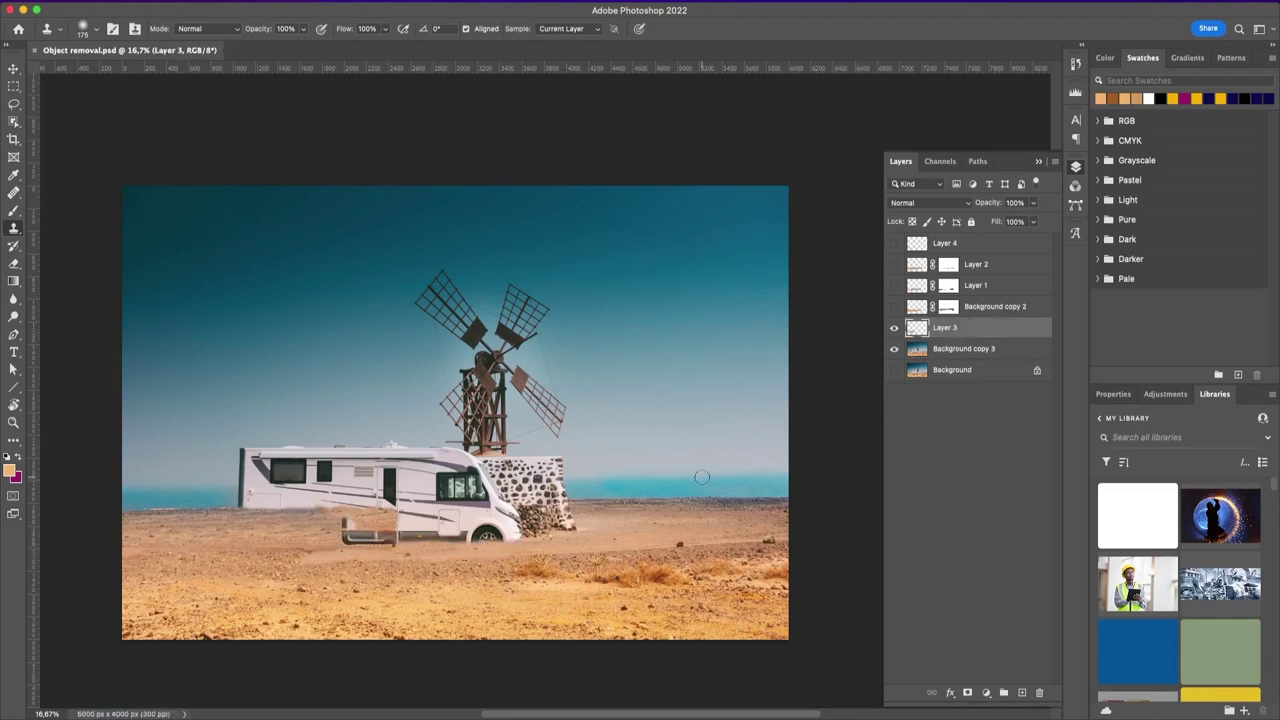
Clone ground onto Layer 3 over the rubble at the windmill's stone base and the body strip under the camper's door.
key(alt+[)
alt+click(683, 530)
key(alt+])
mouse_move(575, 512)
mouse_down()
mouse_move(430, 537)
mouse_move(570, 518)
mouse_up()
key(alt+[)
key(alt+])
key(alt+[)
alt+click(240, 538)
key(alt+])
mouse_move(348, 530)
mouse_down()
mouse_move(397, 541)
mouse_move(307, 535)
mouse_move(430, 525)
mouse_move(357, 518)
mouse_move(428, 540)
mouse_up()
Clone ground sampled behind the camper onto Layer 3 over its remaining lower rear and front, and save the document.
key(alt+[)
click(943, 330)
click(943, 348)
click(943, 330)
click(943, 348)
alt+click(181, 537)
click(943, 330)
mouse_move(290, 516)
mouse_down()
mouse_move(218, 525)
mouse_move(317, 516)
mouse_up()
key(super+s)
drag(526, 522, 400, 535)
key(super+s)
Clone ground onto Layer 3 over the reddish smears and the white body remnant below the camper's door.
click(943, 348)
alt+click(672, 526)
click(943, 328)
key(alt+bracketleft)
key(alt+bracketright)
key(alt+bracketleft)
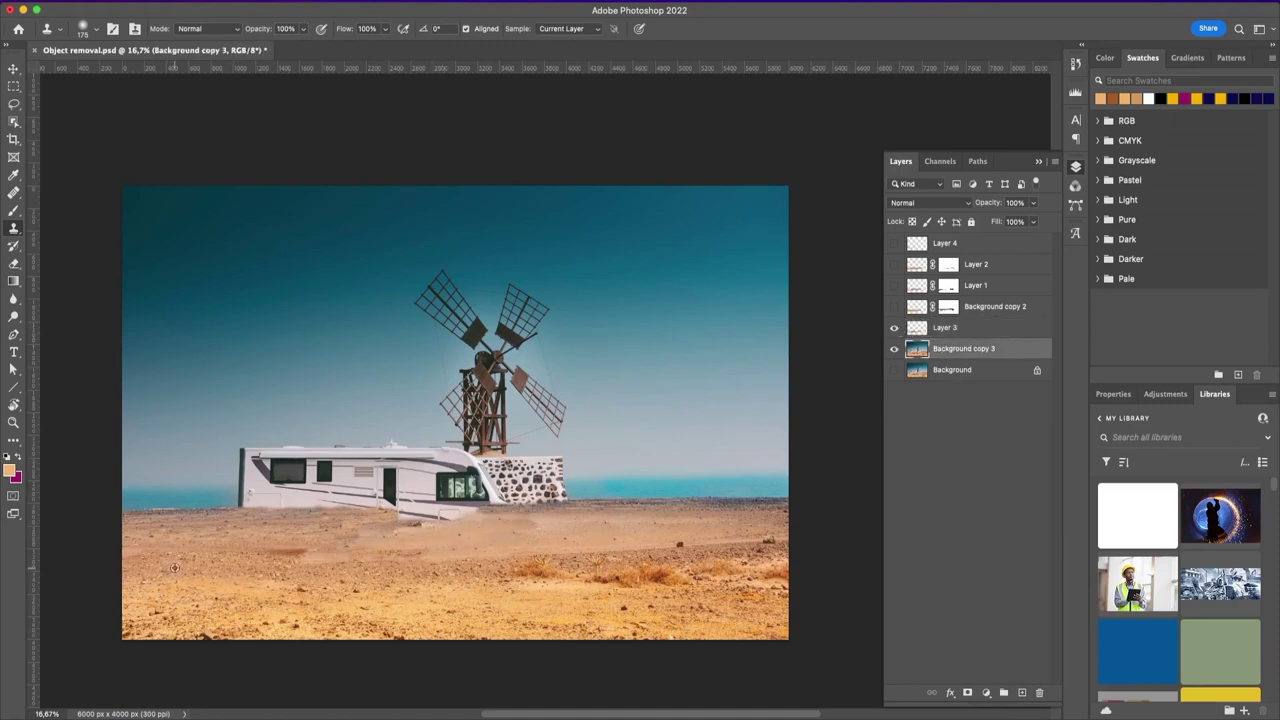
click(944, 328)
click(894, 328)
click(894, 328)
click(894, 328)
click(944, 348)
click(894, 328)
click(944, 328)
drag(318, 553, 420, 515)
Try to clone ground onto Layer 3 along the track that runs beneath the camper.
key(alt+bracketleft)
key(alt+bracketright)
click(944, 348)
click(894, 328)
click(894, 328)
click(944, 328)
drag(500, 550, 231, 560)
key(ctrl+z)
Clone ground onto Layer 3 over the white remnant under the camper's front and the area below the windmill's wall.
click(964, 348)
click(944, 328)
super+click(917, 328)
drag(480, 510, 398, 515)
click(964, 348)
click(944, 328)
drag(506, 519, 588, 519)
click(944, 348)
Undo the last strokes on Layer 3 and check its ground patches by hiding and showing the layer.
key(ctrl+z)
key(ctrl+z)
key(ctrl+z)
key(ctrl+z)
key(ctrl+z)
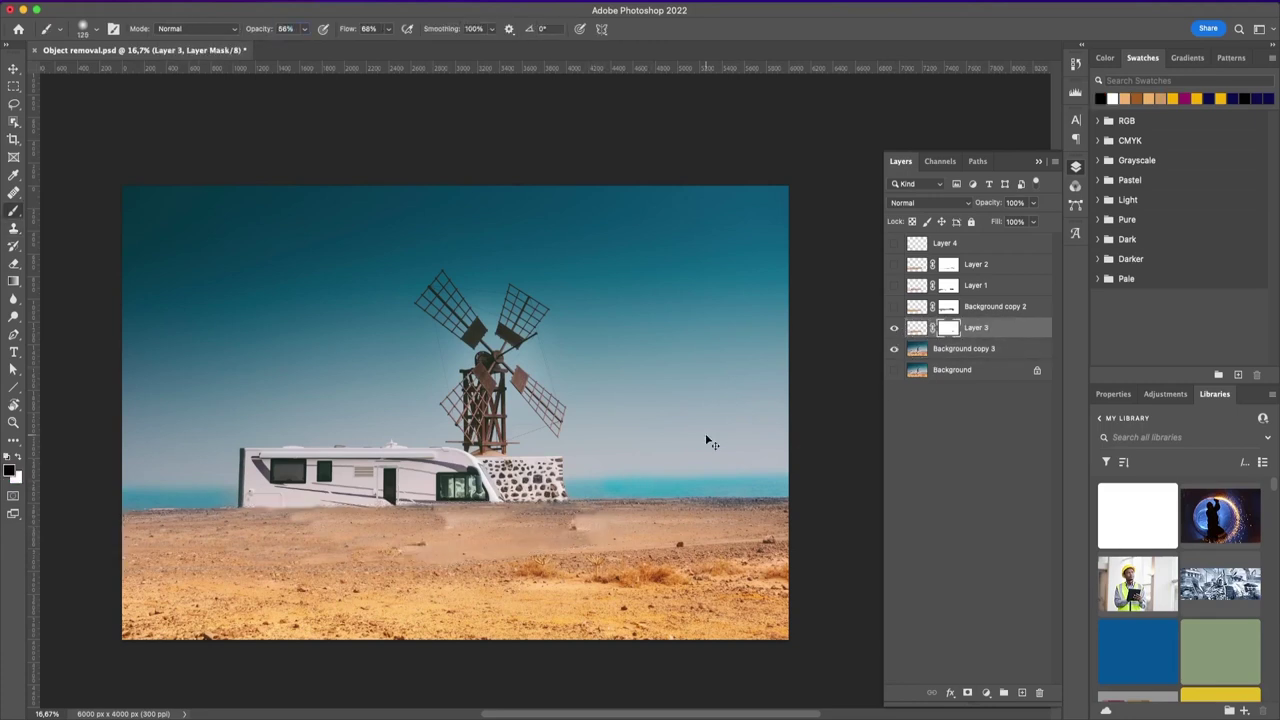
click(894, 329)
click(894, 329)
Clone ground onto Layer 3 over the pale smudges below the camper's rear and beneath the windmill's wall, and save the document.
click(917, 328)
key(s)
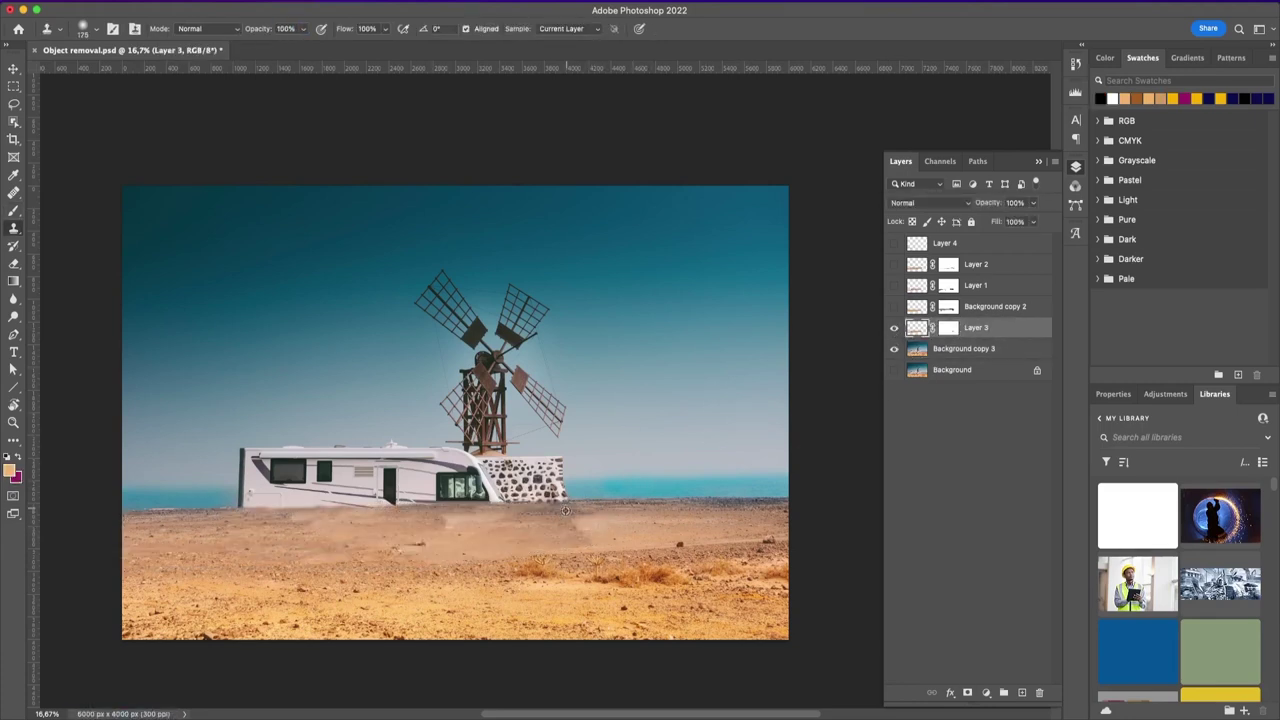
drag(300, 519, 172, 540)
click(917, 349)
alt+click(682, 522)
click(917, 329)
drag(580, 520, 544, 524)
key(ctrl+z)
key(ctrl+z)
key(ctrl+z)
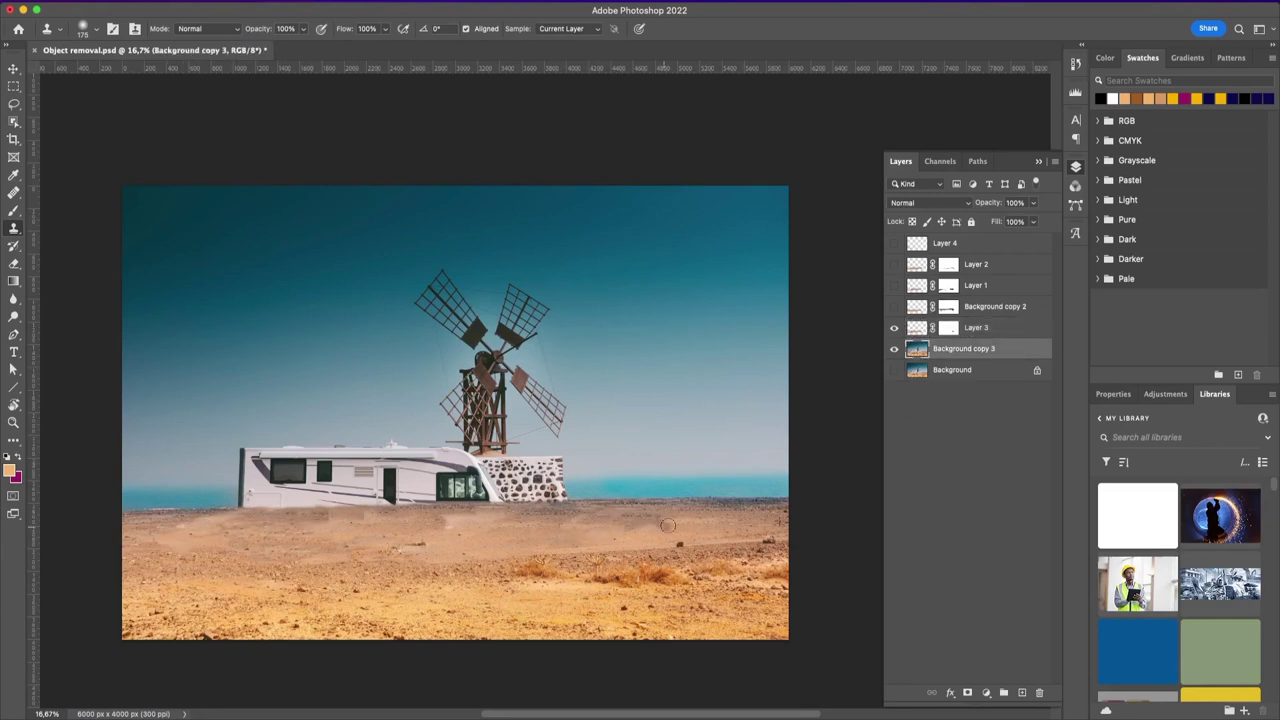
key(ctrl+s)
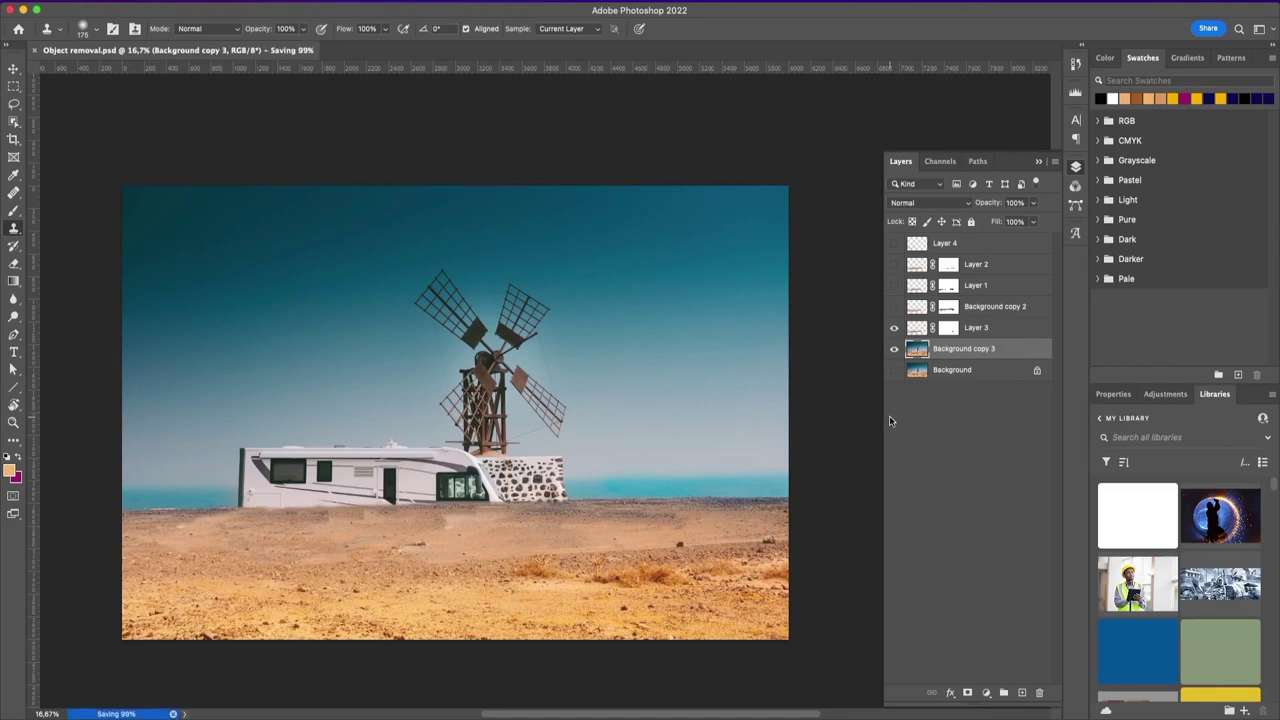
Add a new empty layer above Layer 3 and inspect the ground with Layer 3 hidden.
key(ctrl+alt+shift+n)
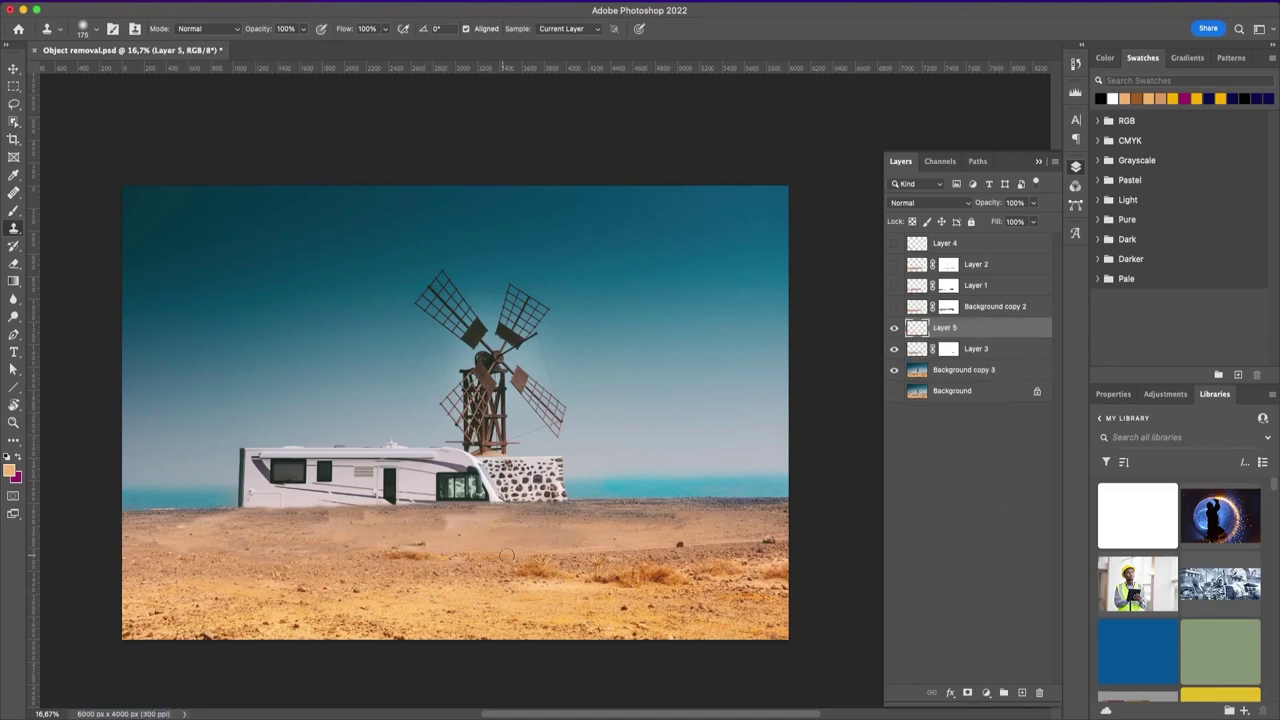
click(894, 348)
click(894, 391)
click(894, 349)
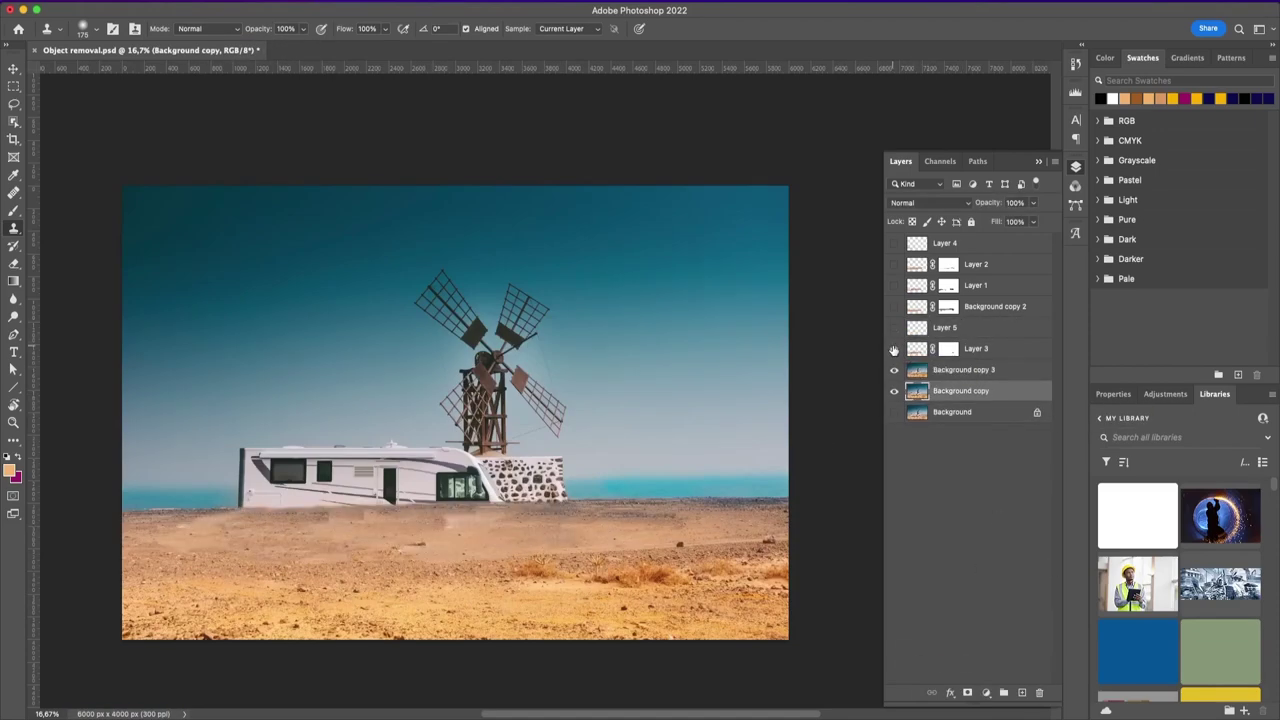
click(894, 349)
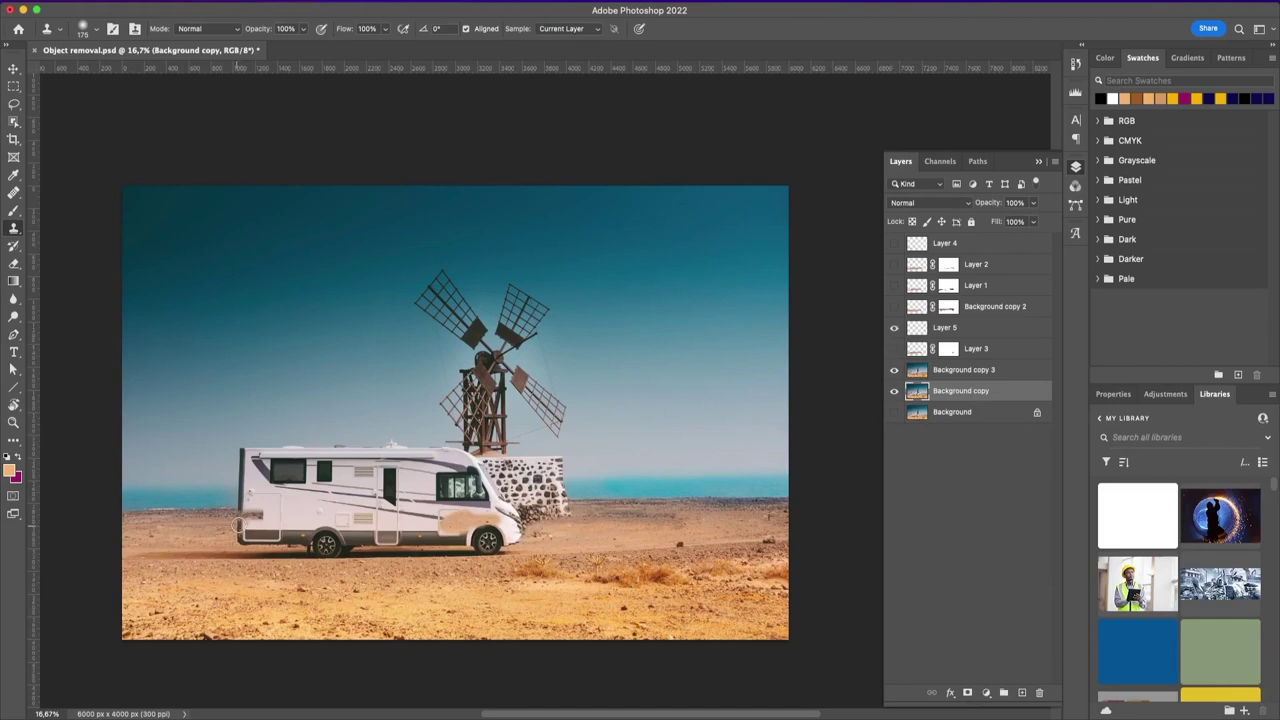
Clone ground onto Layer 5 over the camper's lower rear corner and show Layer 3 again.
key(alt+])
key(alt+])
drag(238, 525, 272, 540)
key(alt+bracketleft)
key(alt+bracketleft)
click(894, 348)
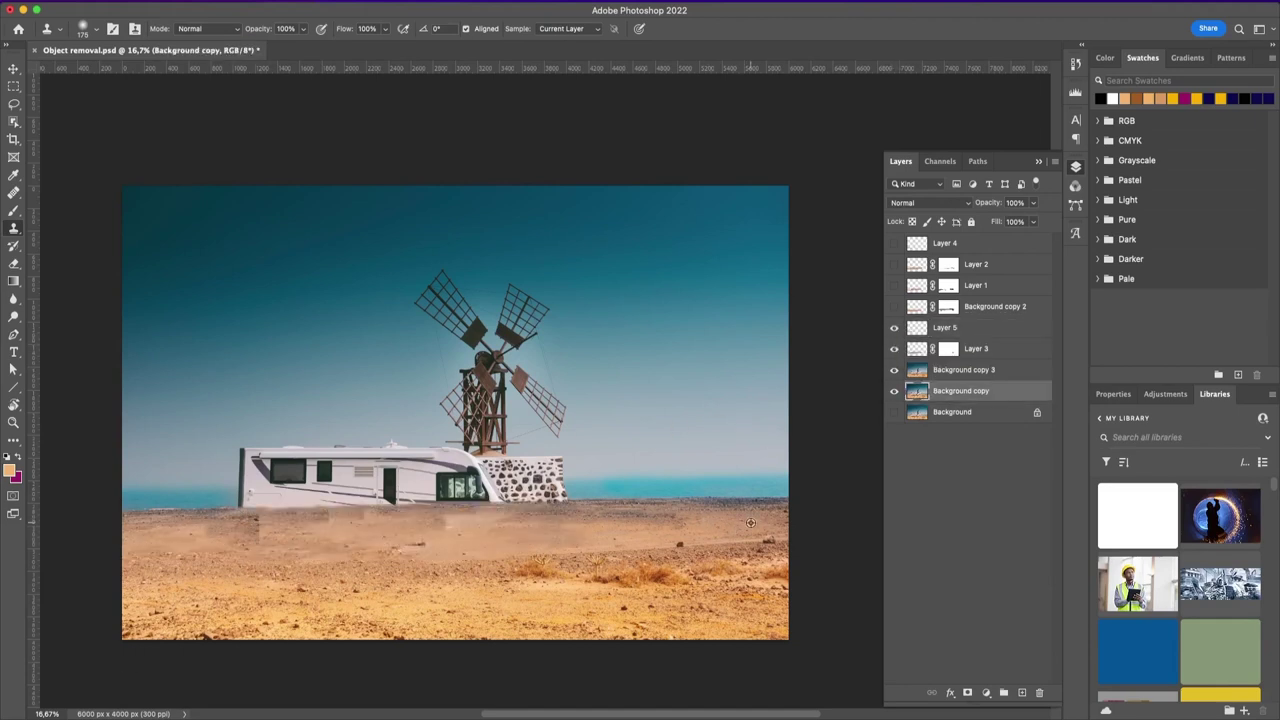
Clone ground onto Layer 5 over the light and dark smear in the track below the camper.
key(alt+bracketright)
key(alt+bracketright)
key(alt+bracketright)
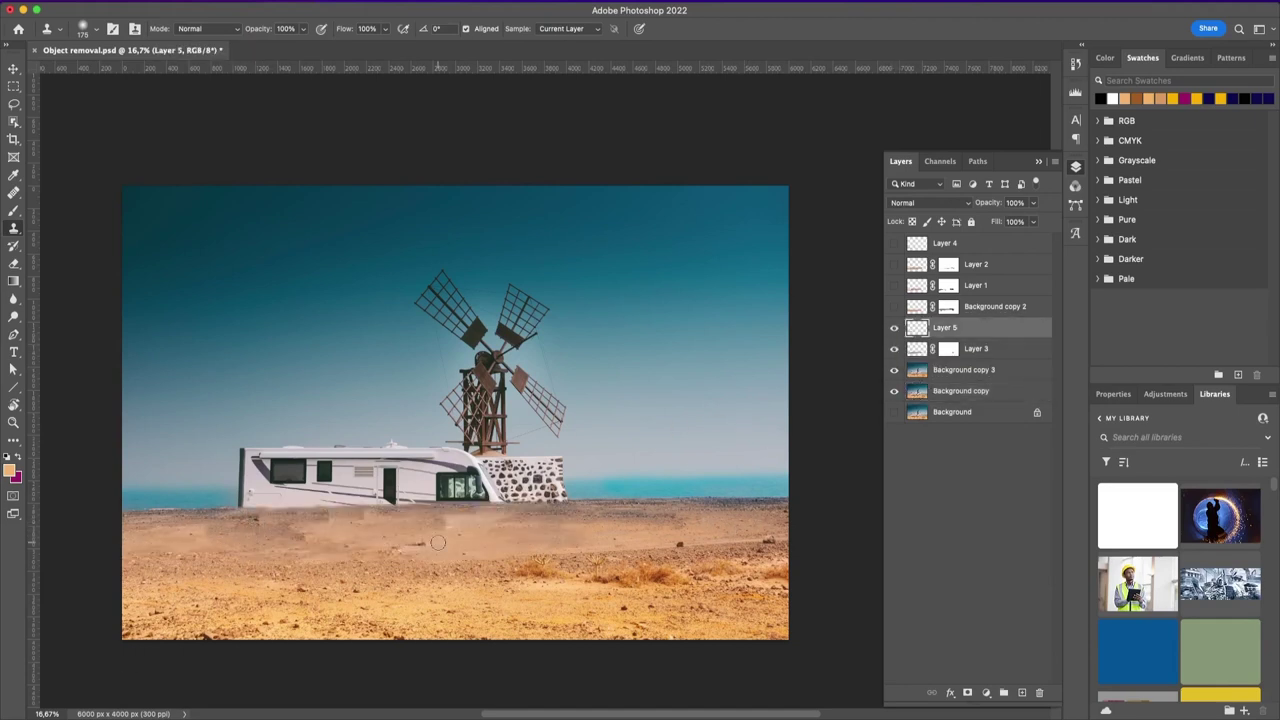
drag(418, 542, 299, 546)
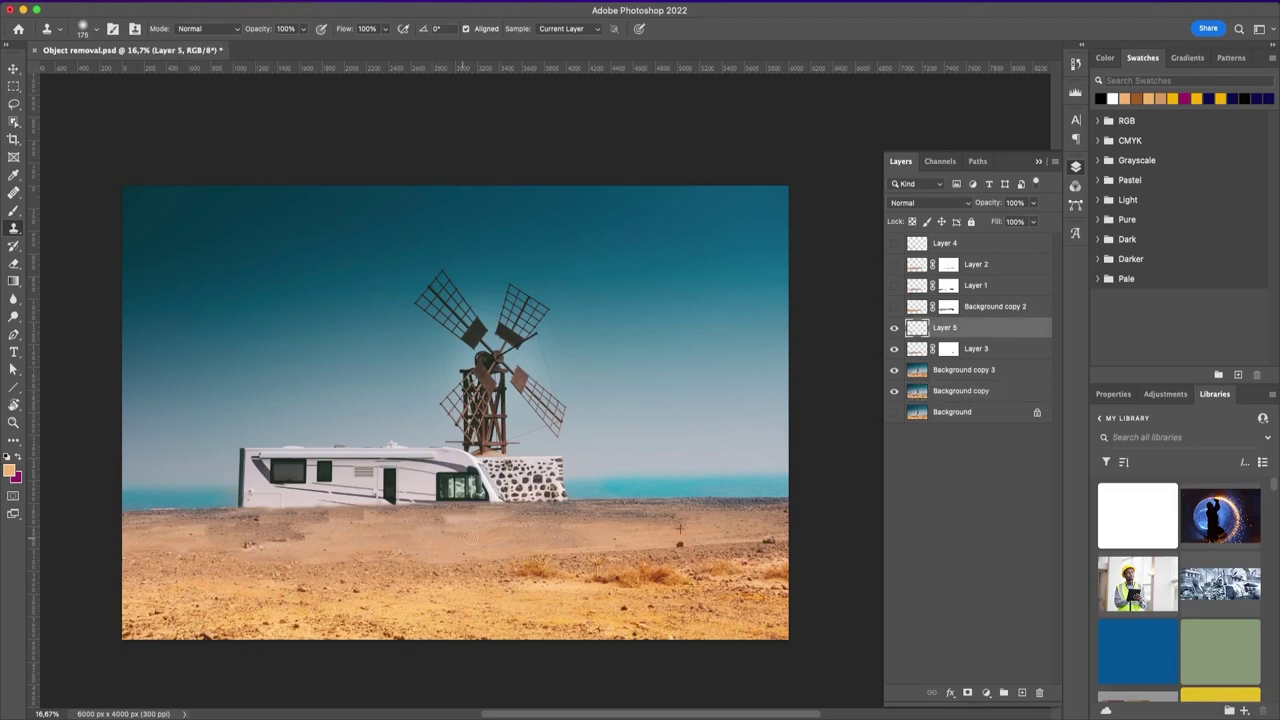
Clone more ground onto Layer 5 over the uneven patches beneath the camper's rear, sampling from the layer Background copy.
key(alt+bracketleft)
key(alt+bracketleft)
key(alt+bracketleft)
key(alt+bracketright)
key(alt+bracketright)
key(alt+bracketright)
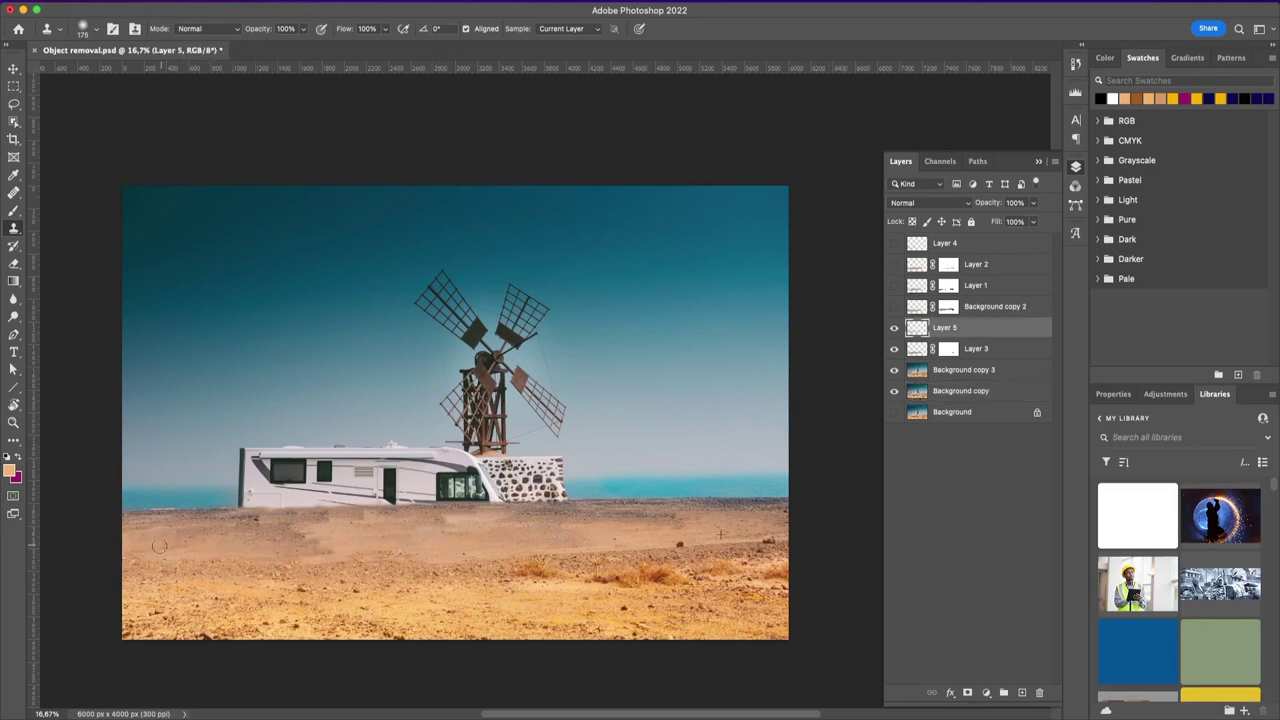
key(alt+bracketright)
key(alt+bracketright)
key(alt+bracketright)
key(alt+bracketleft)
key(alt+bracketleft)
Show Layer 4 and the hidden background copies, and add a new empty layer above Background copy 4.
click(894, 244)
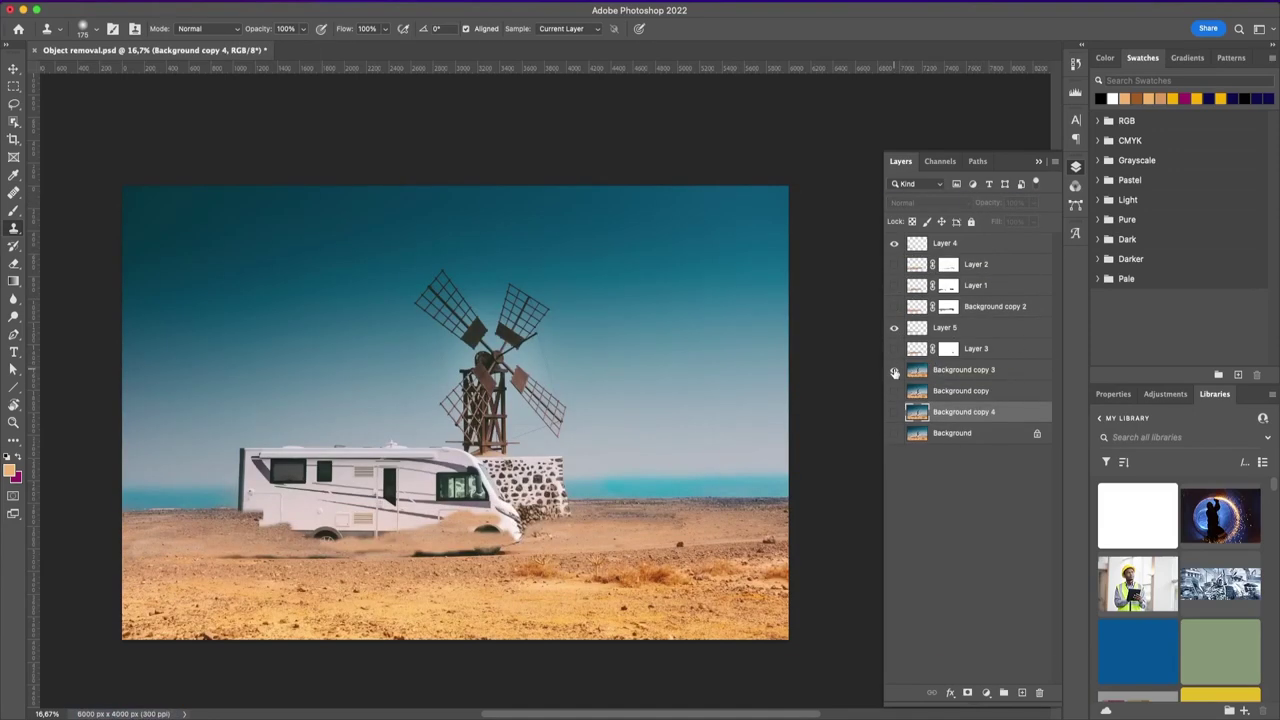
click(894, 412)
click(894, 370)
click(894, 328)
key(alt+shift+super+n)
key(alt+bracketleft)
key(alt+bracketright)
key(super+s)
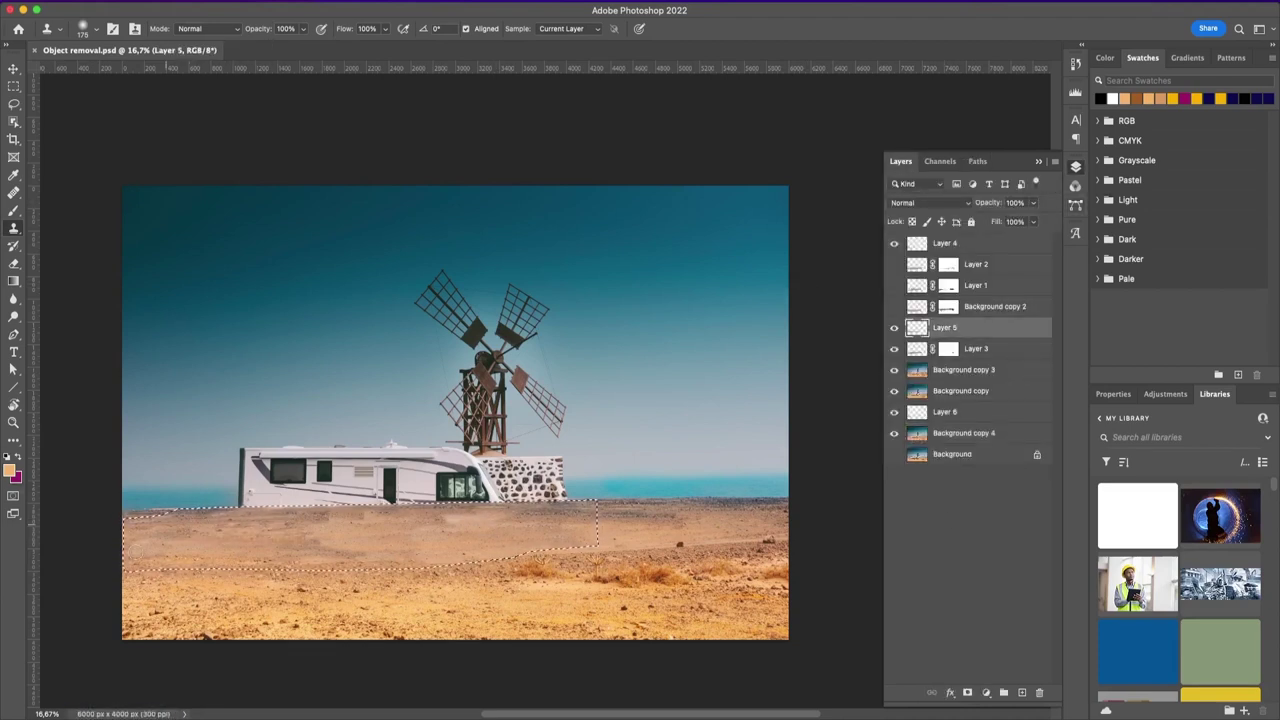
Clone ground sampled from Background copy 4 onto Layer 5 inside the selection, smoothing the strip just below the camper.
click(166, 524)
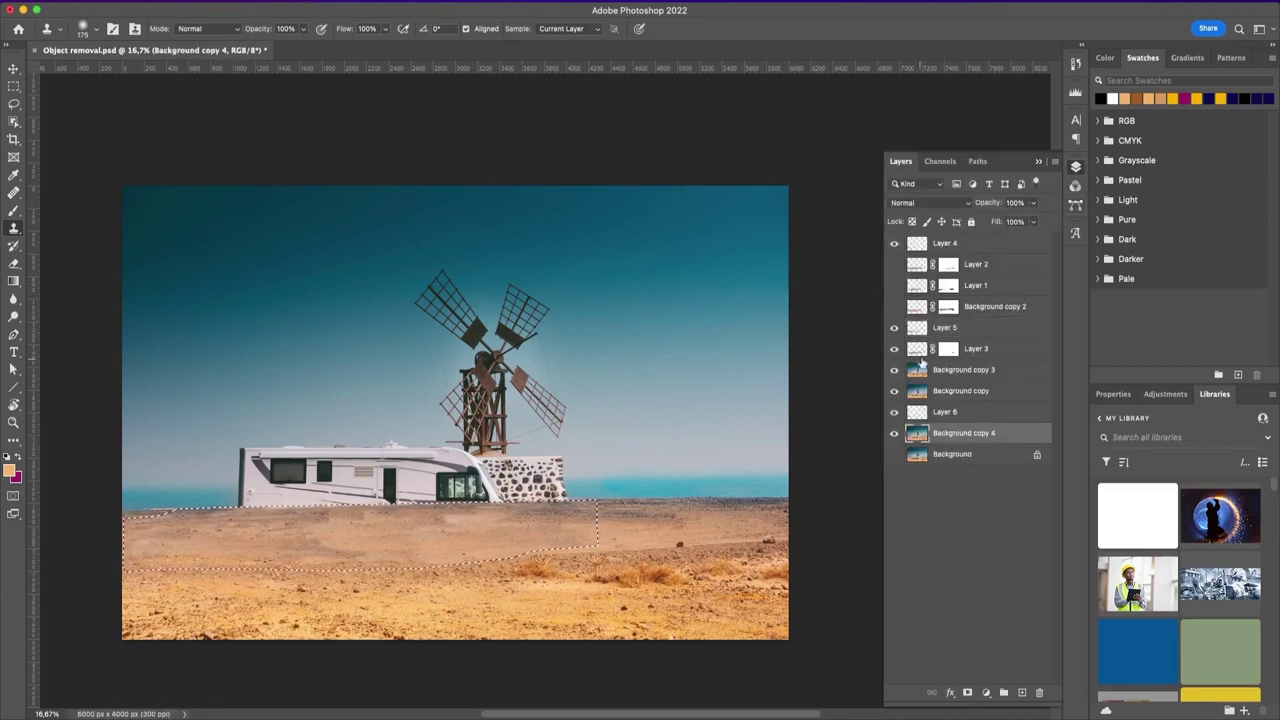
click(283, 512)
click(963, 433)
click(944, 327)
click(340, 514)
click(963, 433)
key(super+z)
key(super+z)
key(super+z)
key(super+z)
key(super+z)
key(super+z)
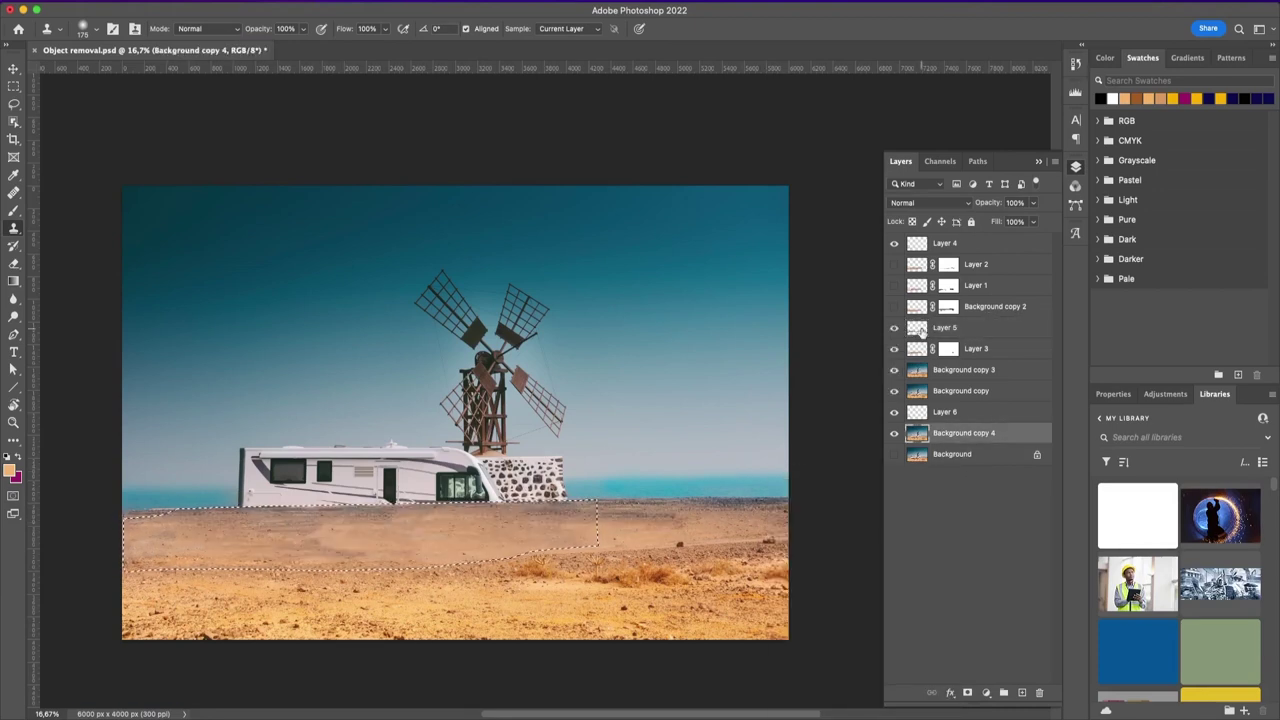
click(922, 332)
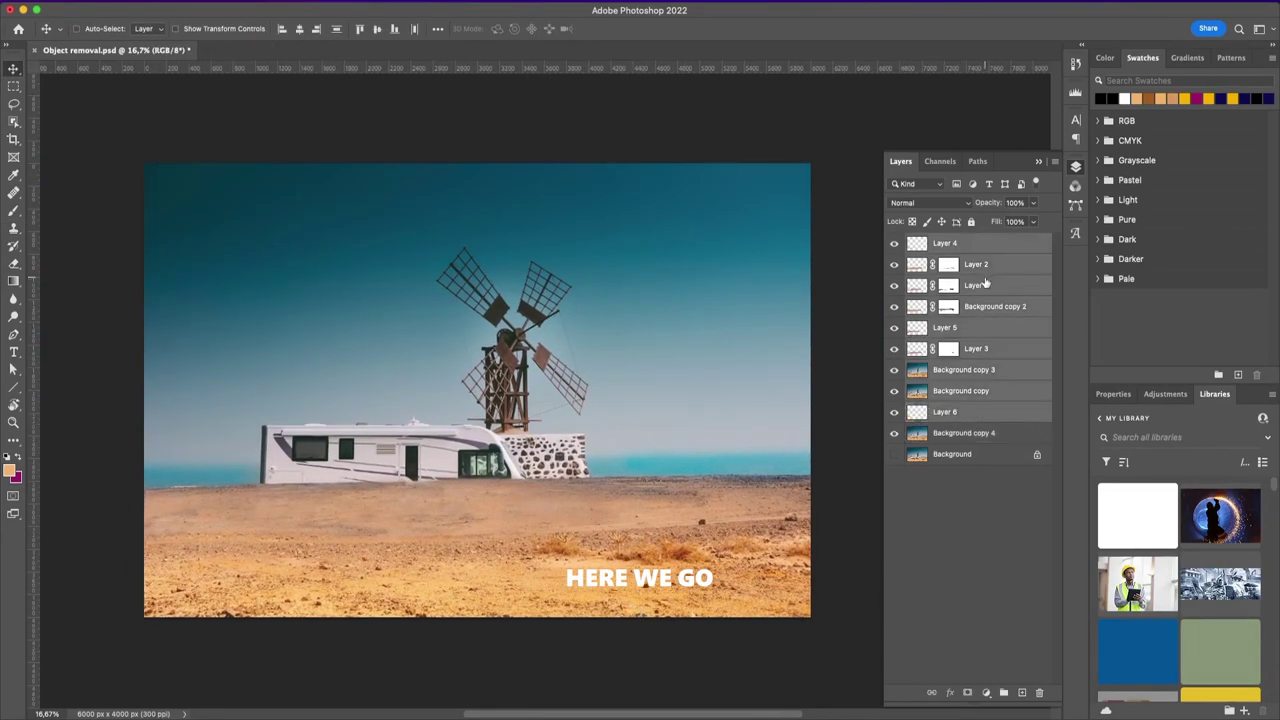
Group the selected patch layers and duplicate the layer Background copy 4.
key(ctrl+g)
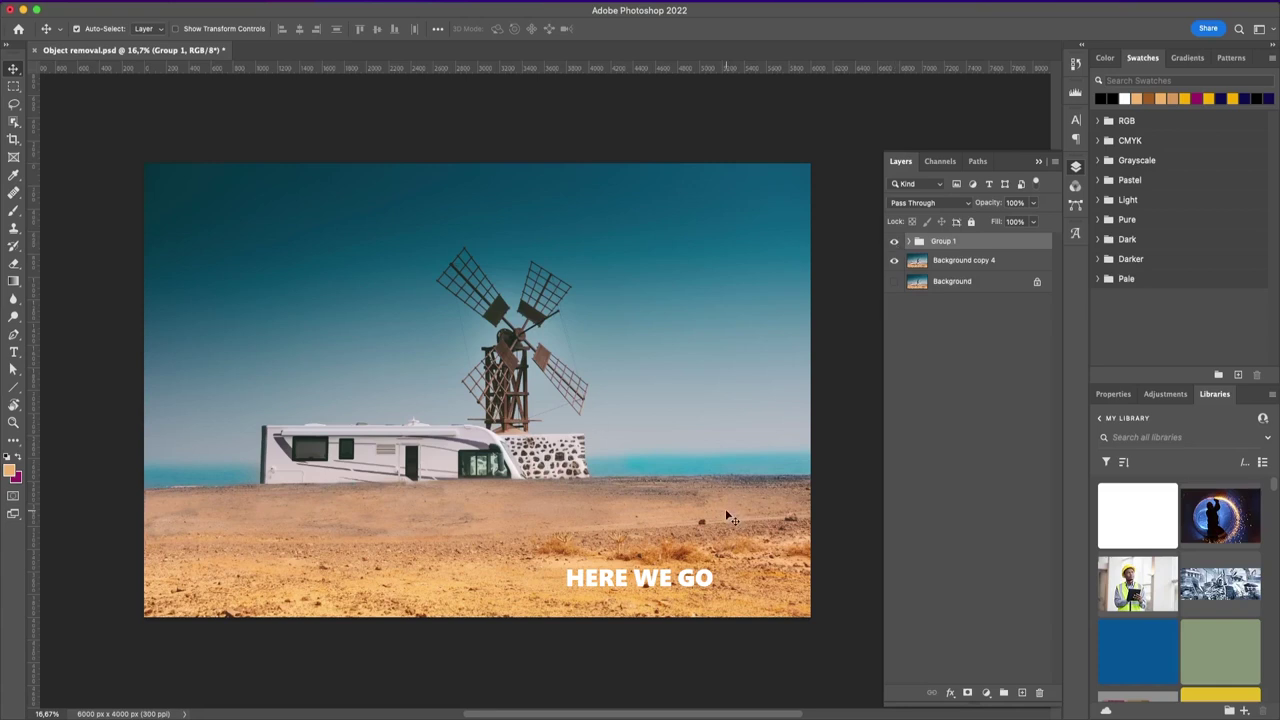
click(952, 262)
key(ctrl+j)
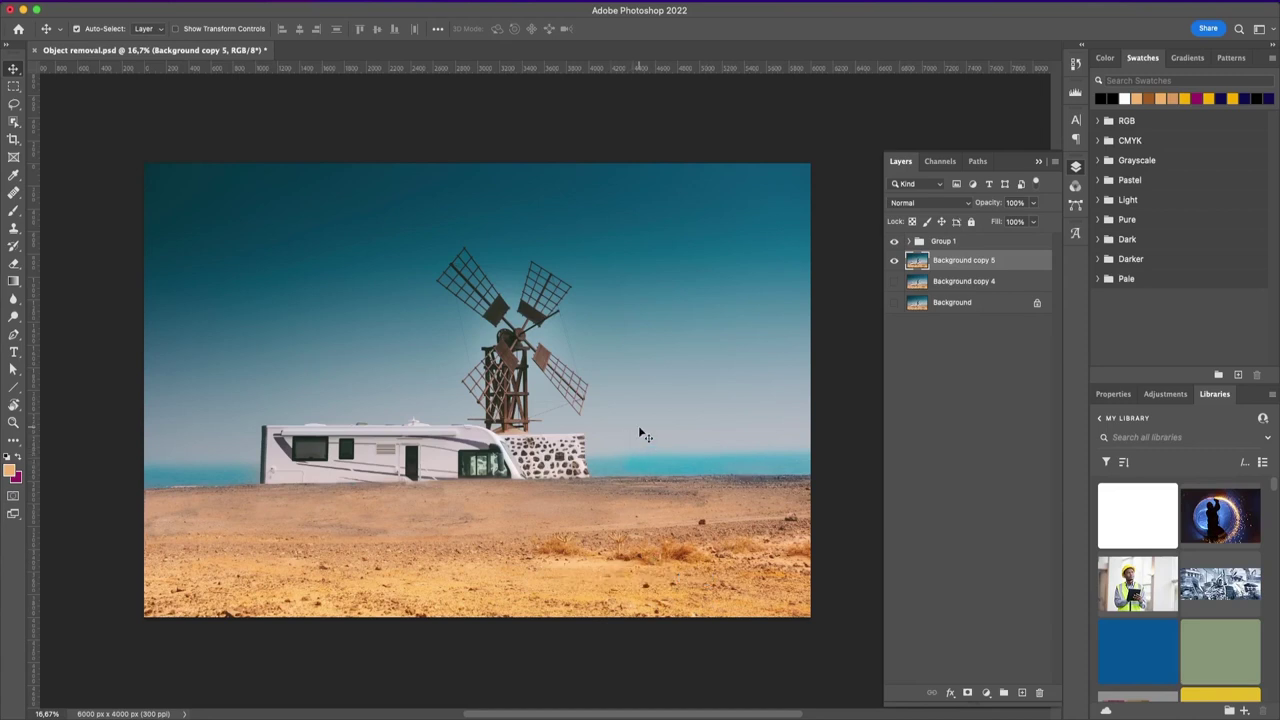
Draw a closed four-point path around the sky area containing the windmill and the camper's upper body.
key(p)
click(215, 465)
click(653, 454)
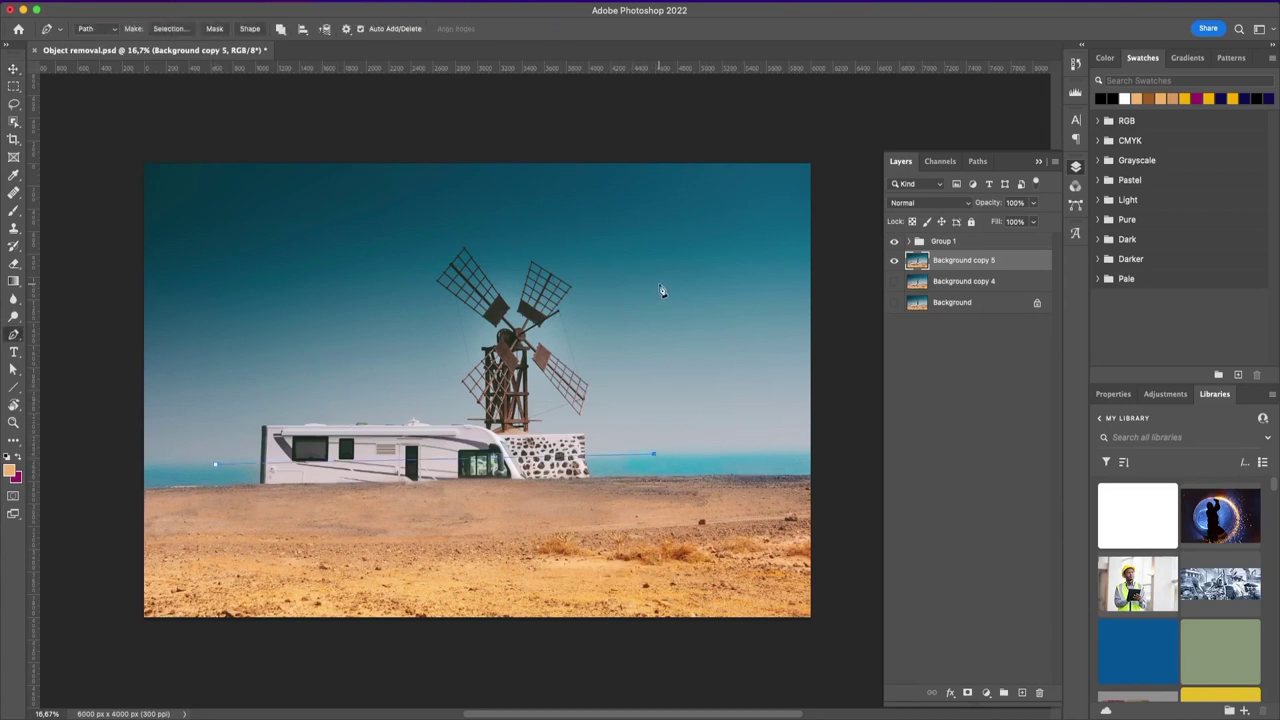
click(671, 216)
click(191, 220)
click(215, 465)
Save the work path under the name Sky and load it as a selection.
click(977, 161)
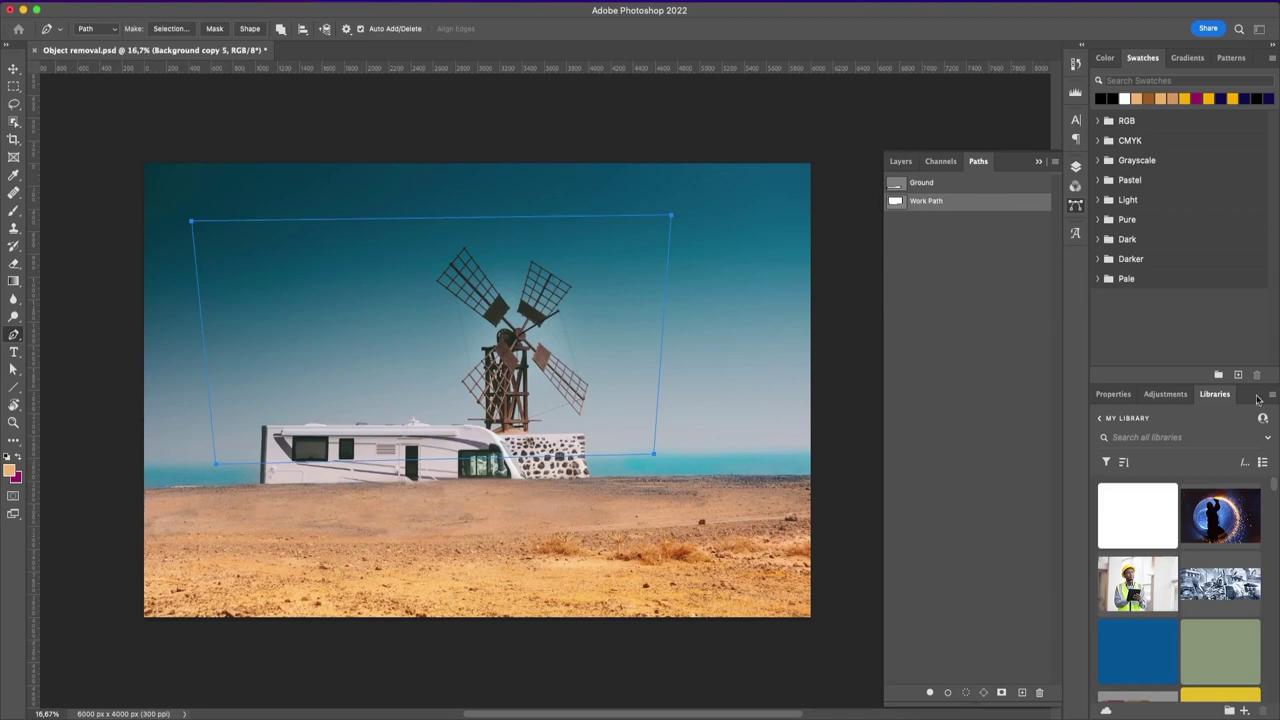
double_click(960, 201)
text(Sky)
key(Return)
key(super+Return)
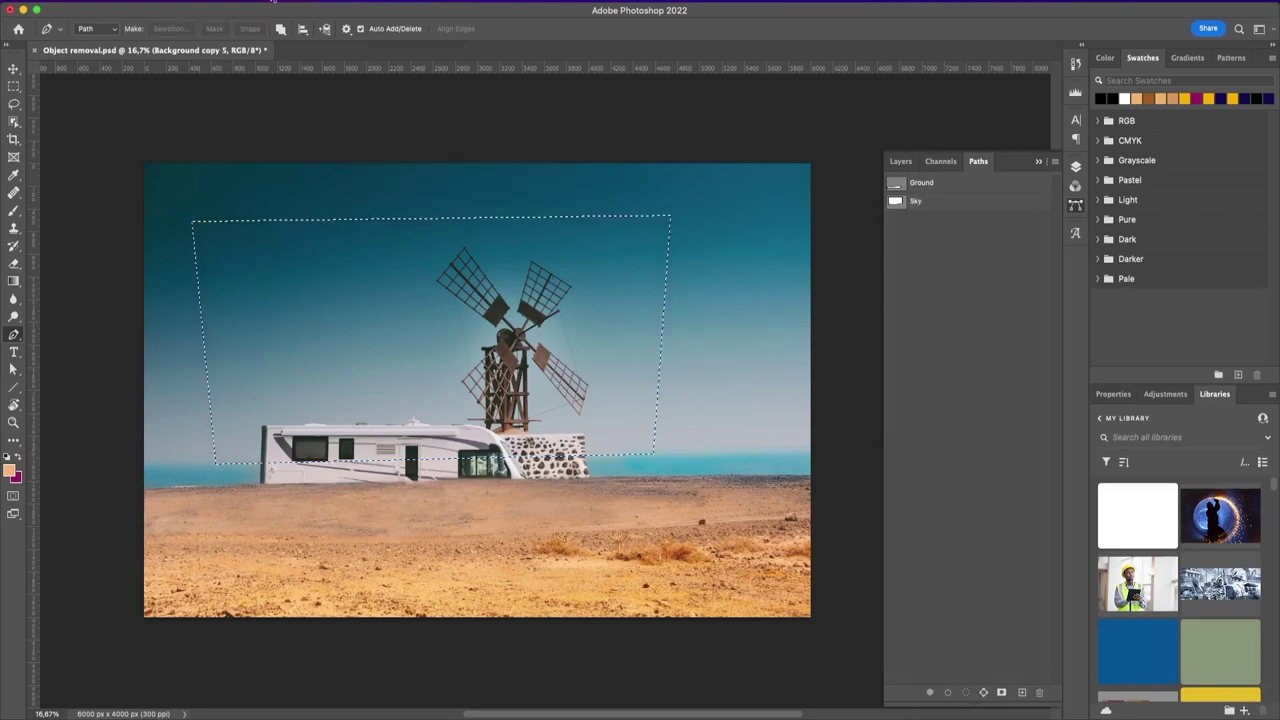
Feather the sky selection by 1 pixel and ready the Clone Stamp tool on Background copy 5.
key(shift+F6)
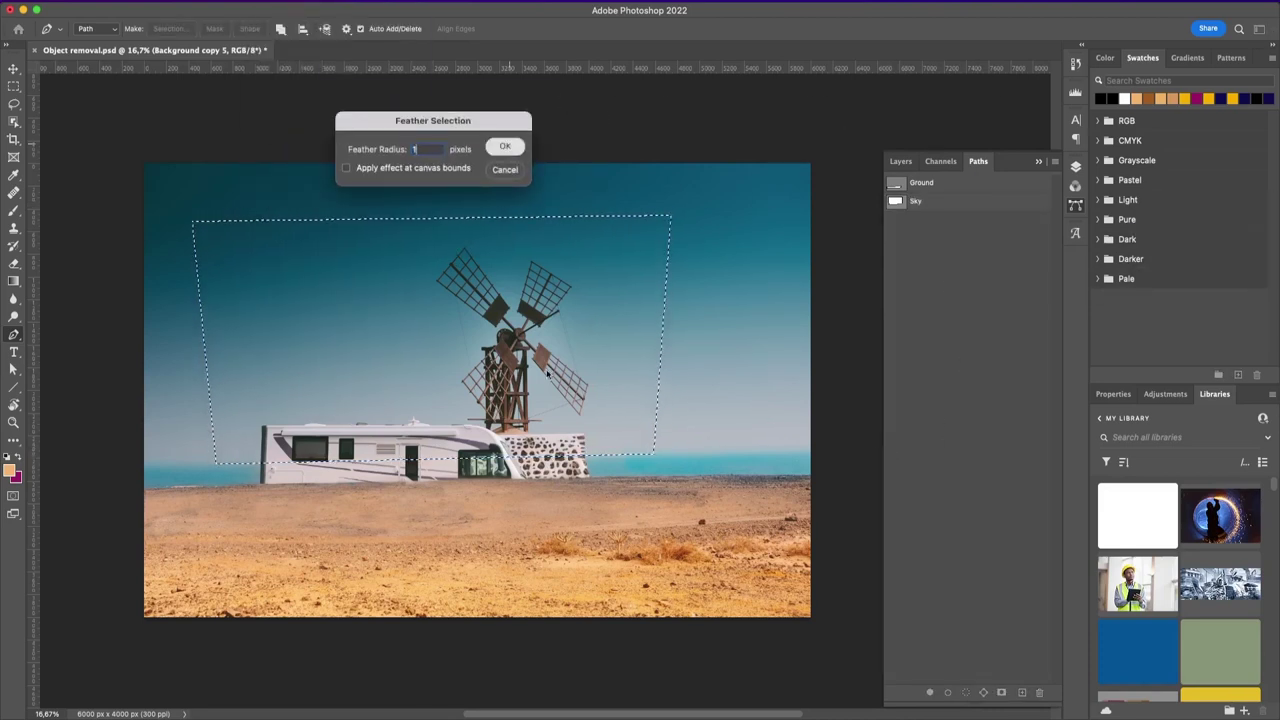
click(503, 143)
click(901, 161)
key(s)
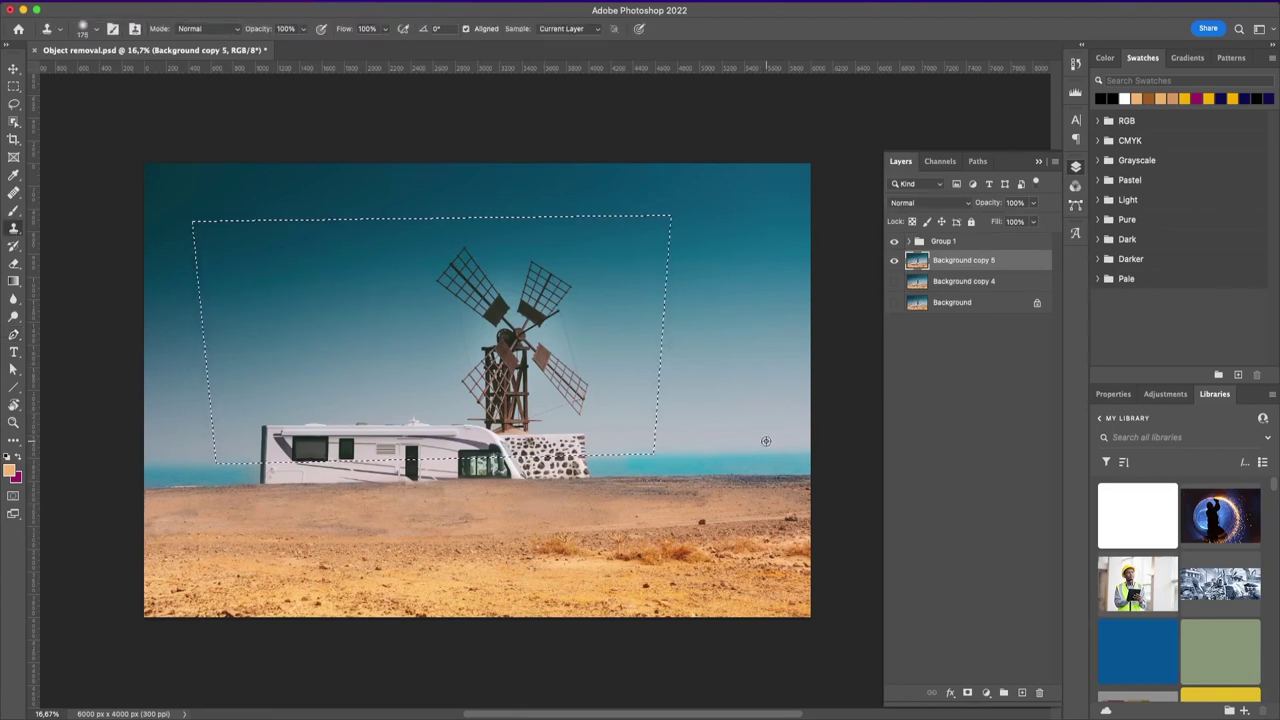
Try cloning clean sky over the windmill on a new layer, placing that layer above Group 1.
click(1021, 692)
drag(622, 453, 619, 456)
key(alt+[)
alt+click(772, 447)
key(alt+])
drag(568, 398, 571, 390)
click(893, 241)
click(893, 241)
click(894, 242)
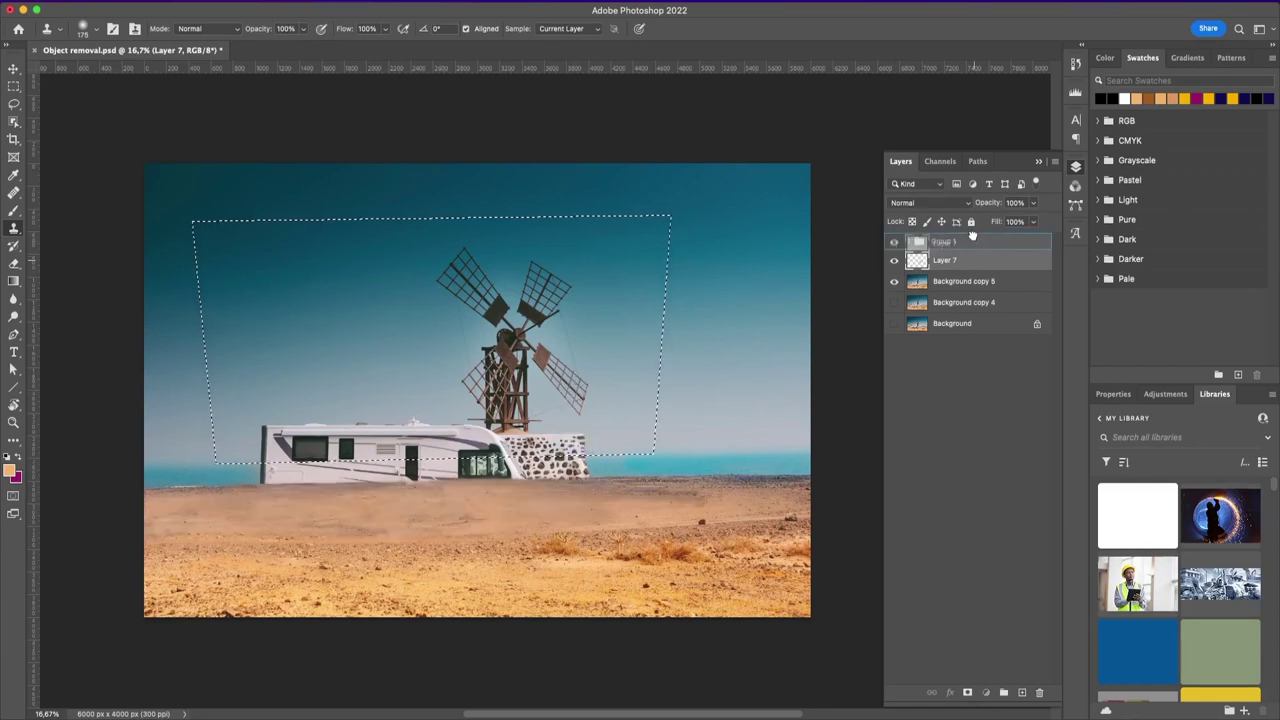
key(super+bracketright)
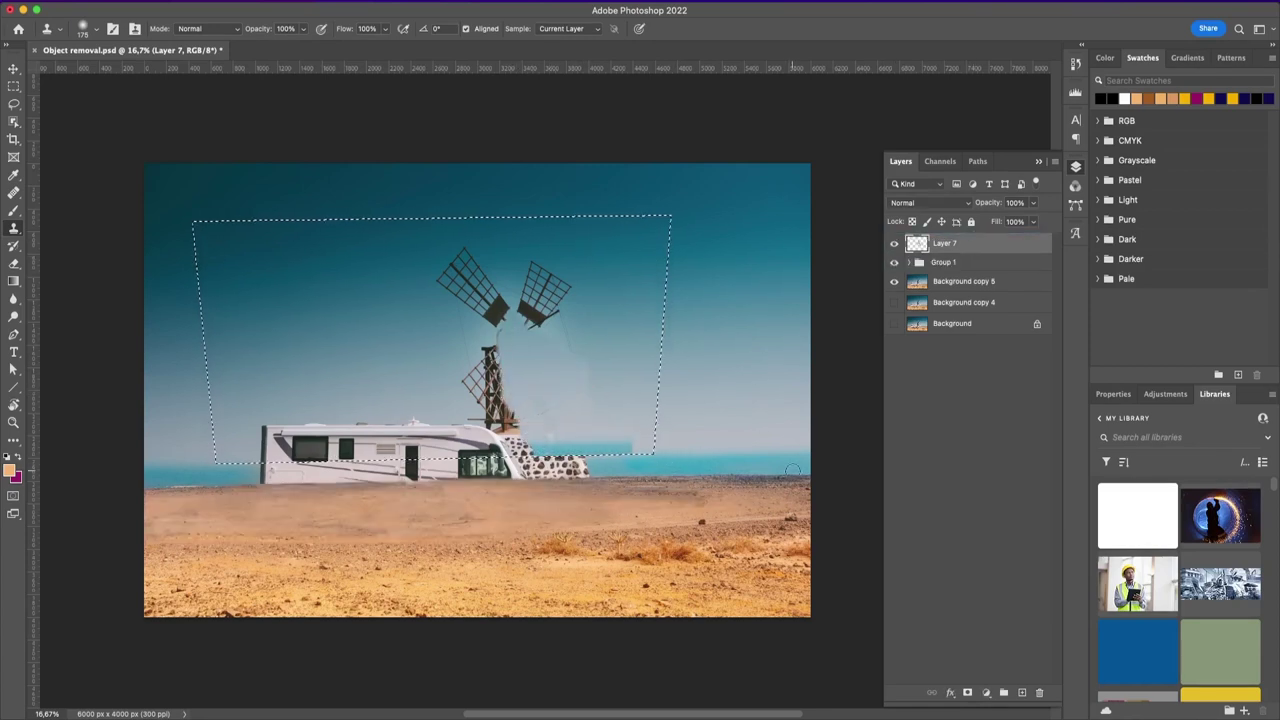
Undo the sky cloning over the windmill along with the added layer.
key(super+z)
key(super+z)
key(super+z)
key(super+z)
key(super+z)
key(super+z)
key(super+z)
Add a new layer above Group 1 and try cloning sky from Background copy 5 over the camper's front and the stone base.
click(1022, 692)
drag(967, 264, 970, 236)
click(950, 281)
click(940, 243)
click(945, 281)
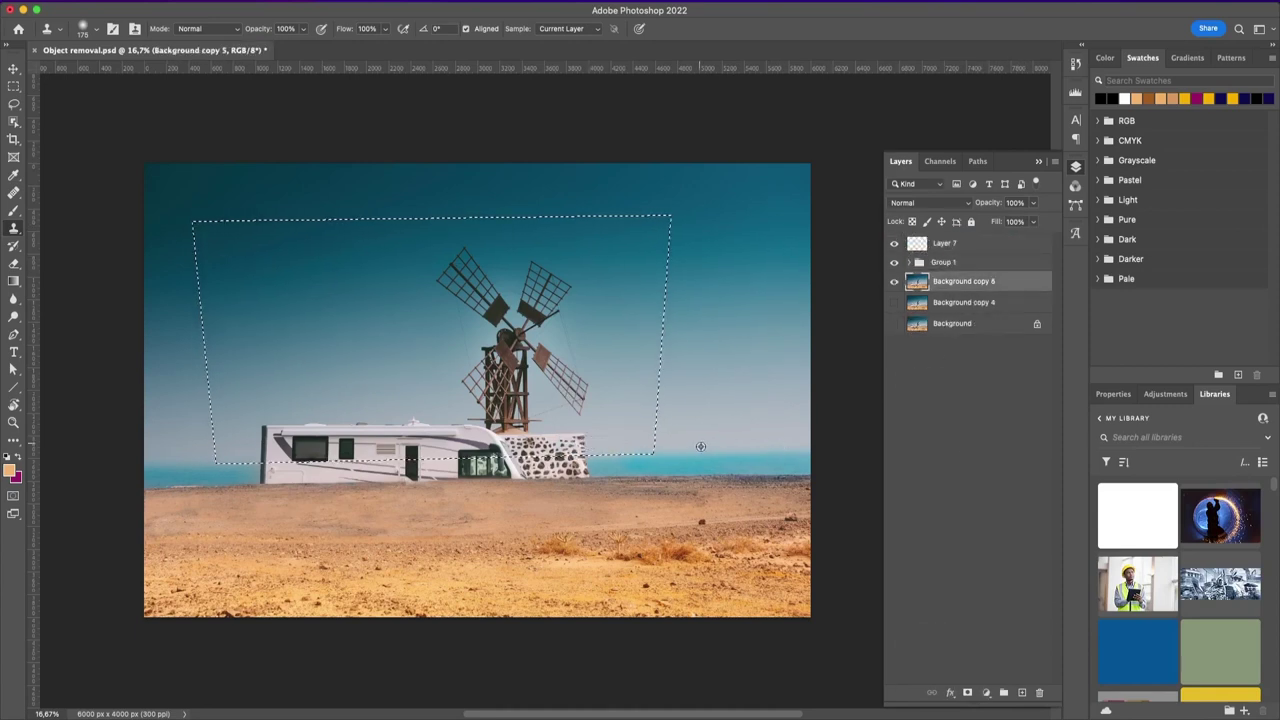
click(931, 246)
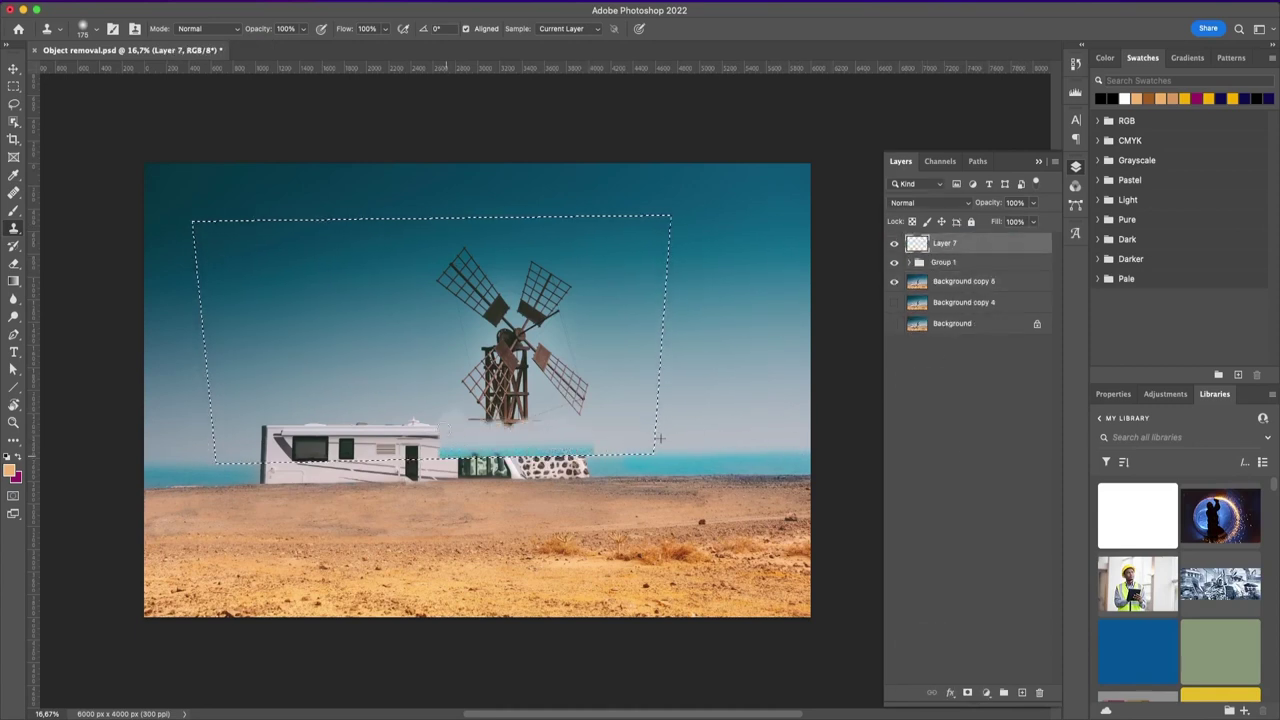
Undo the cloning over the camper's front with its new layer, and clear the selection.
key(super+z)
key(super+z)
key(super+z)
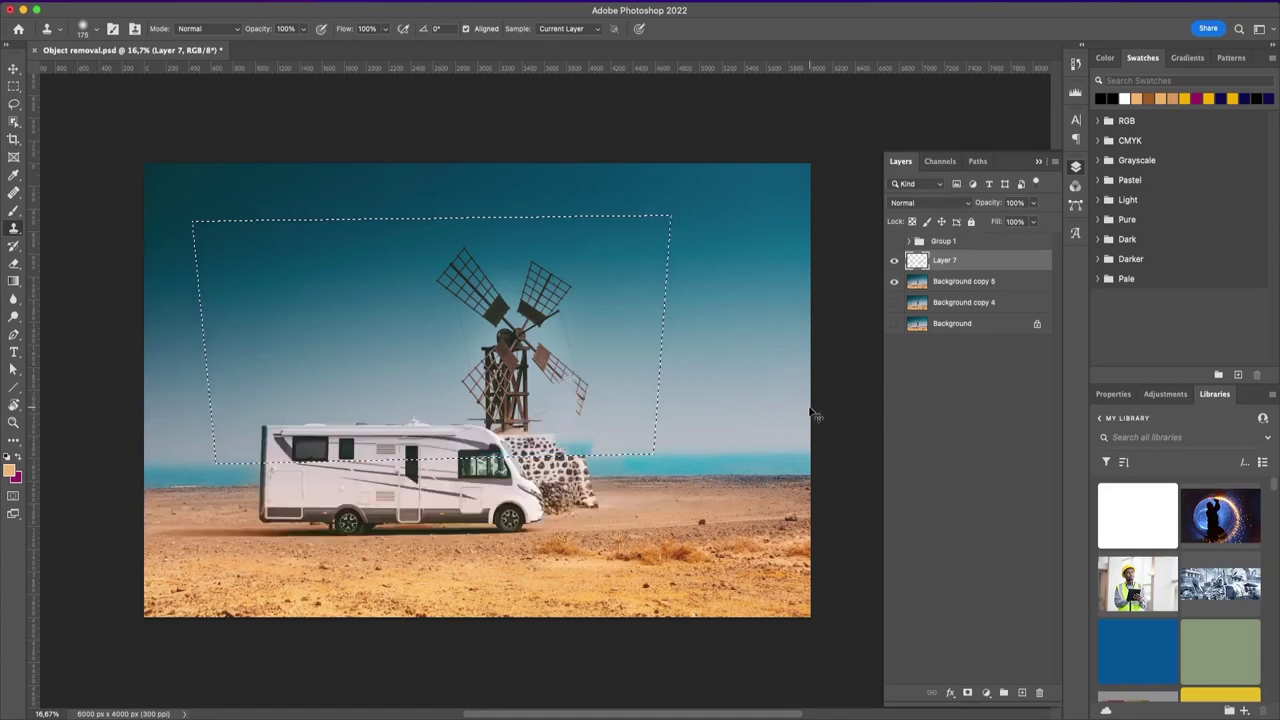
key(super+d)
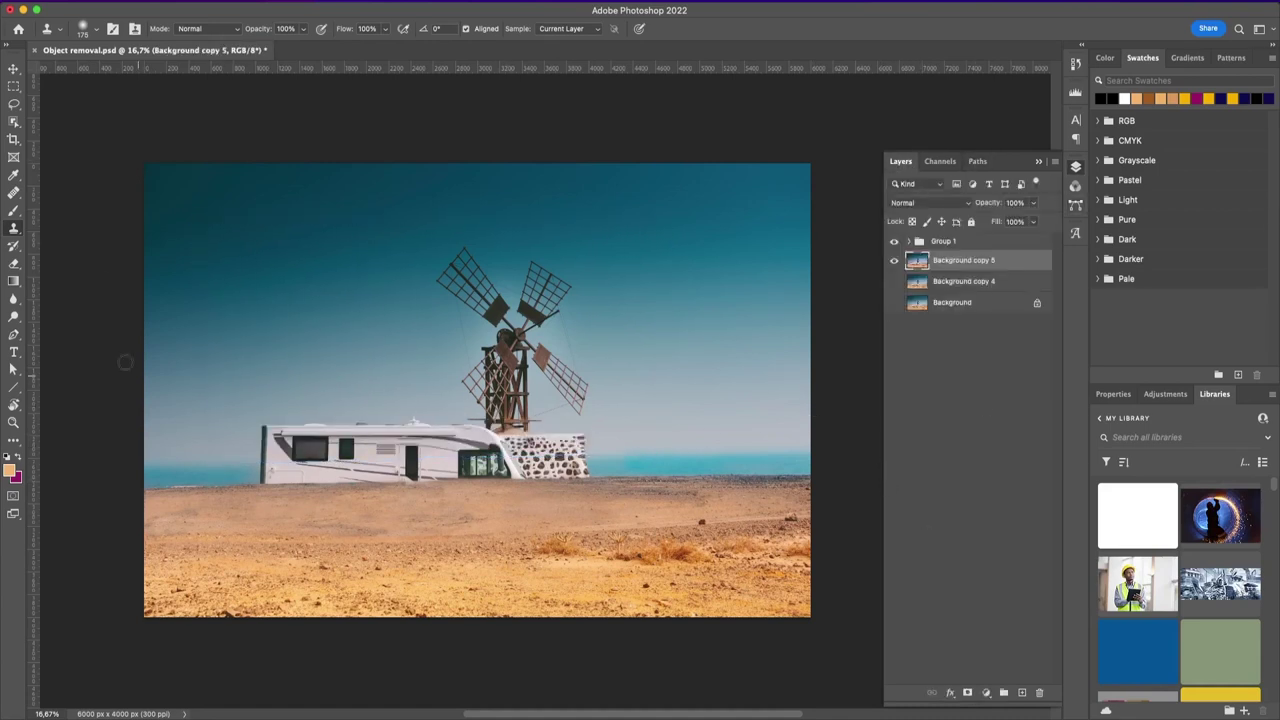
Draw a path around the sea band crossing the camper and stone base, save it as Sea and load it as a selection.
key(p)
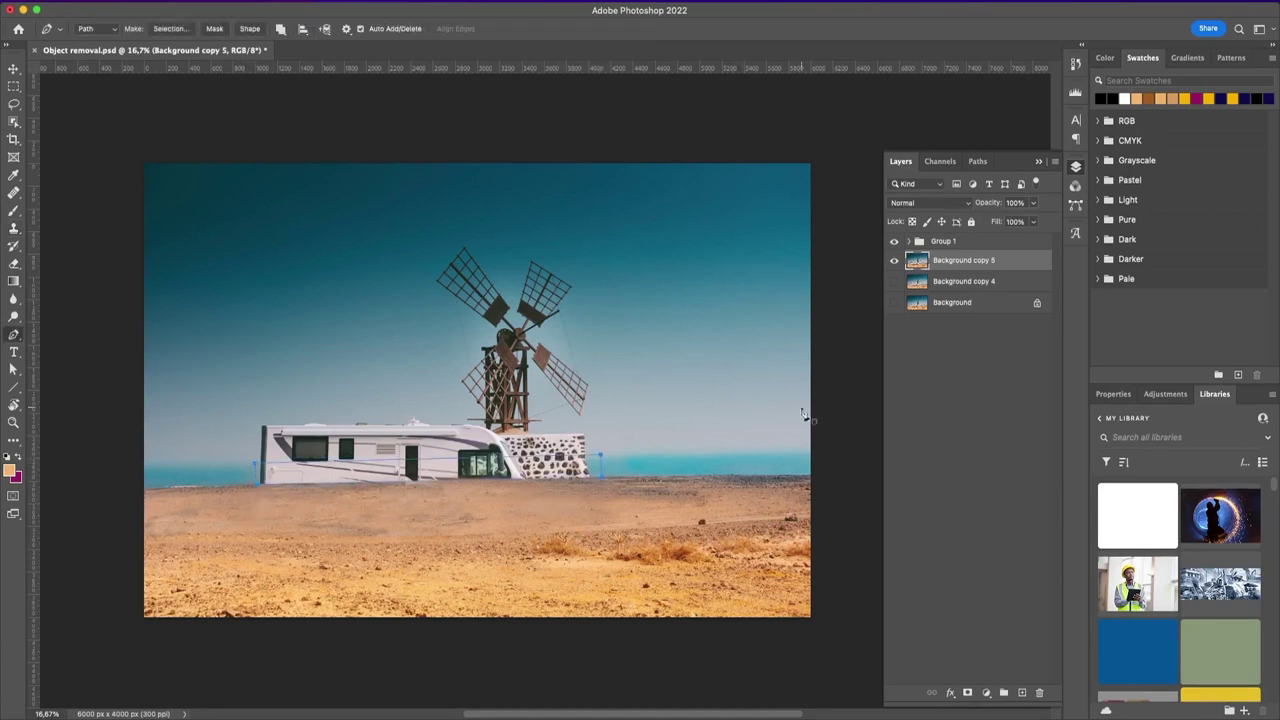
click(977, 161)
double_click(930, 201)
text(Sea)
key(Return)
key(super+Return)
Feather the sea selection and save the document with the layers shown again.
click(268, 3)
mouse_move(366, 190)
click(462, 243)
key(Return)
key(F7)
key(super+s)
On a new layer above Group 1, clone sea from Background copy 5 over the camper and stone base with the Clone Stamp.
key(s)
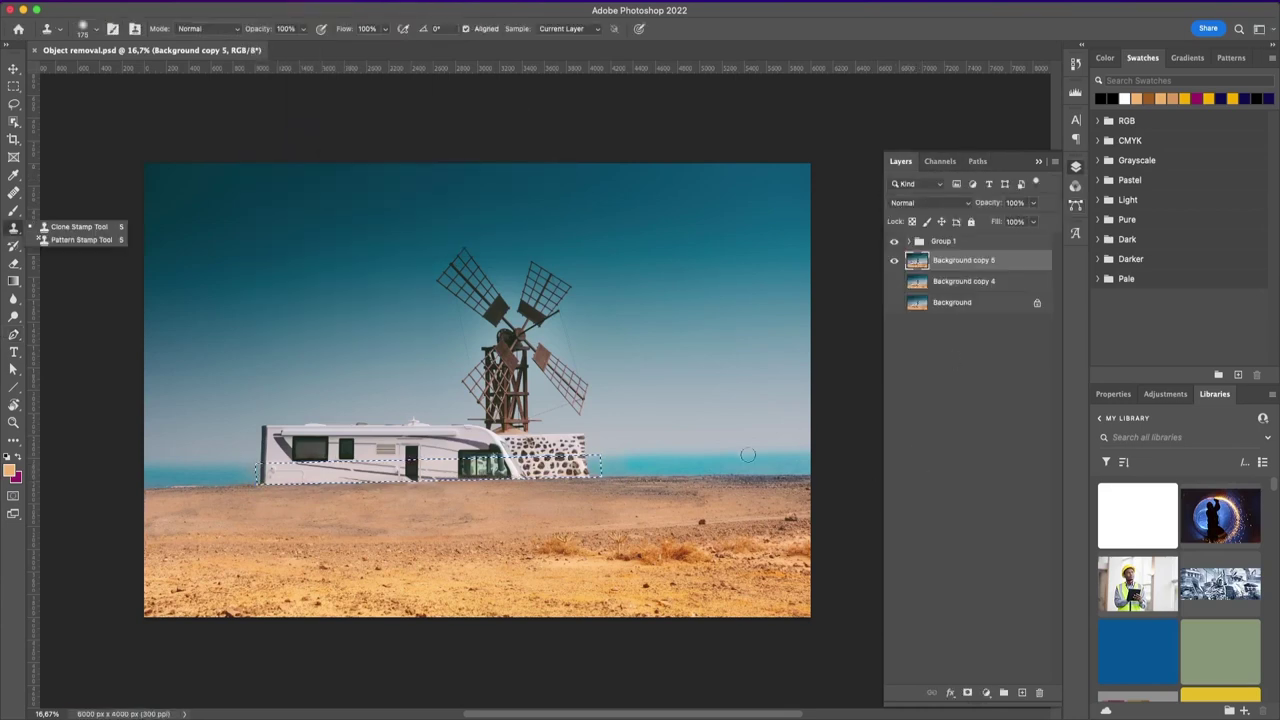
key(shift+super+alt+n)
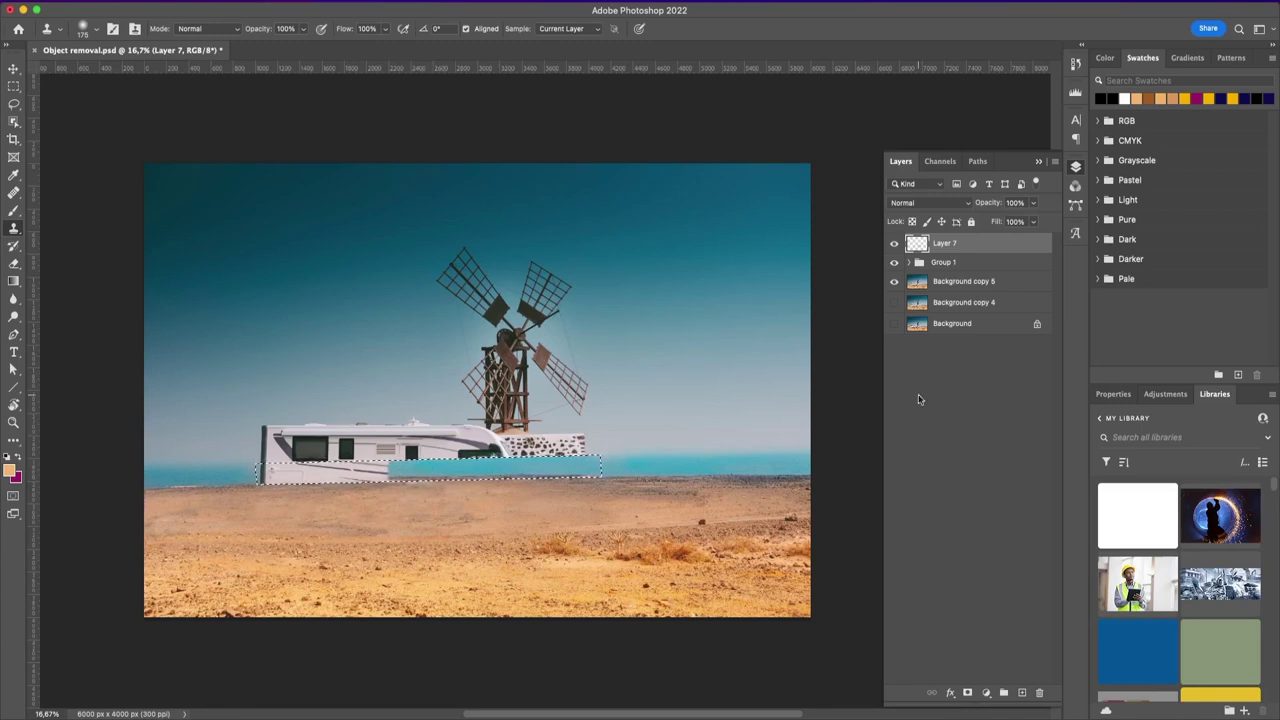
click(950, 281)
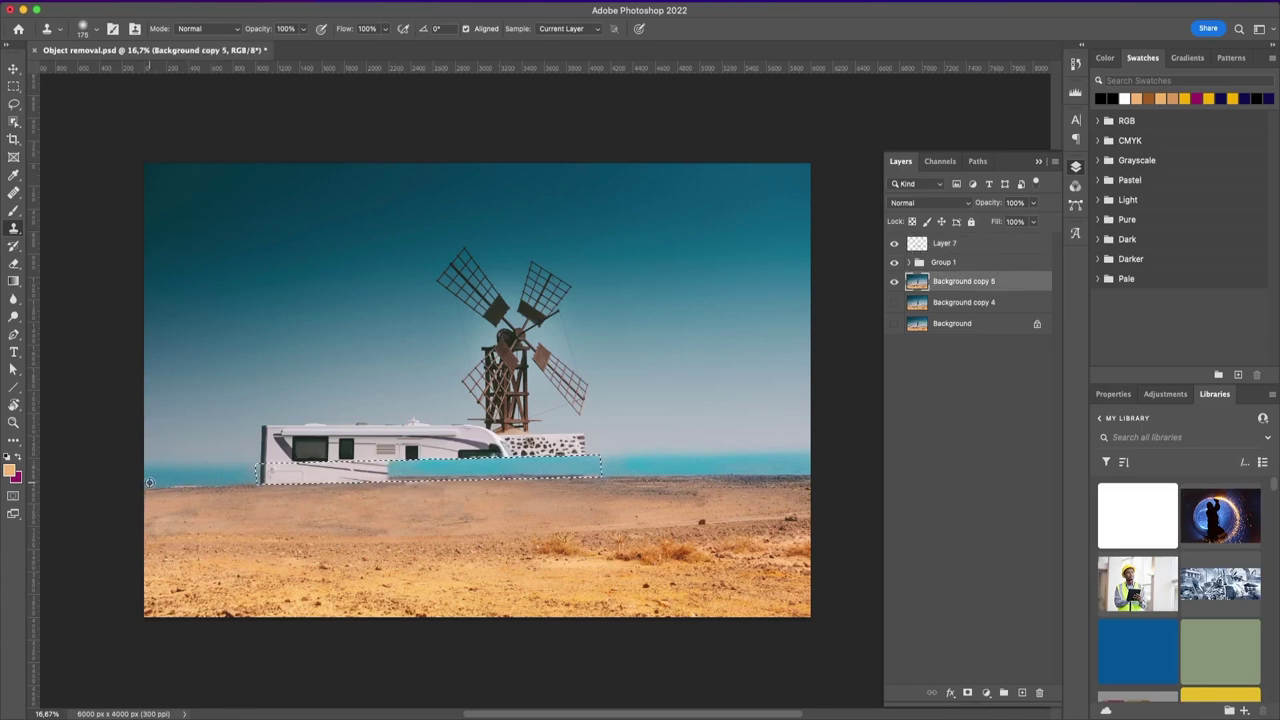
alt+click(149, 482)
click(962, 244)
drag(267, 470, 264, 468)
click(957, 284)
key(alt+period)
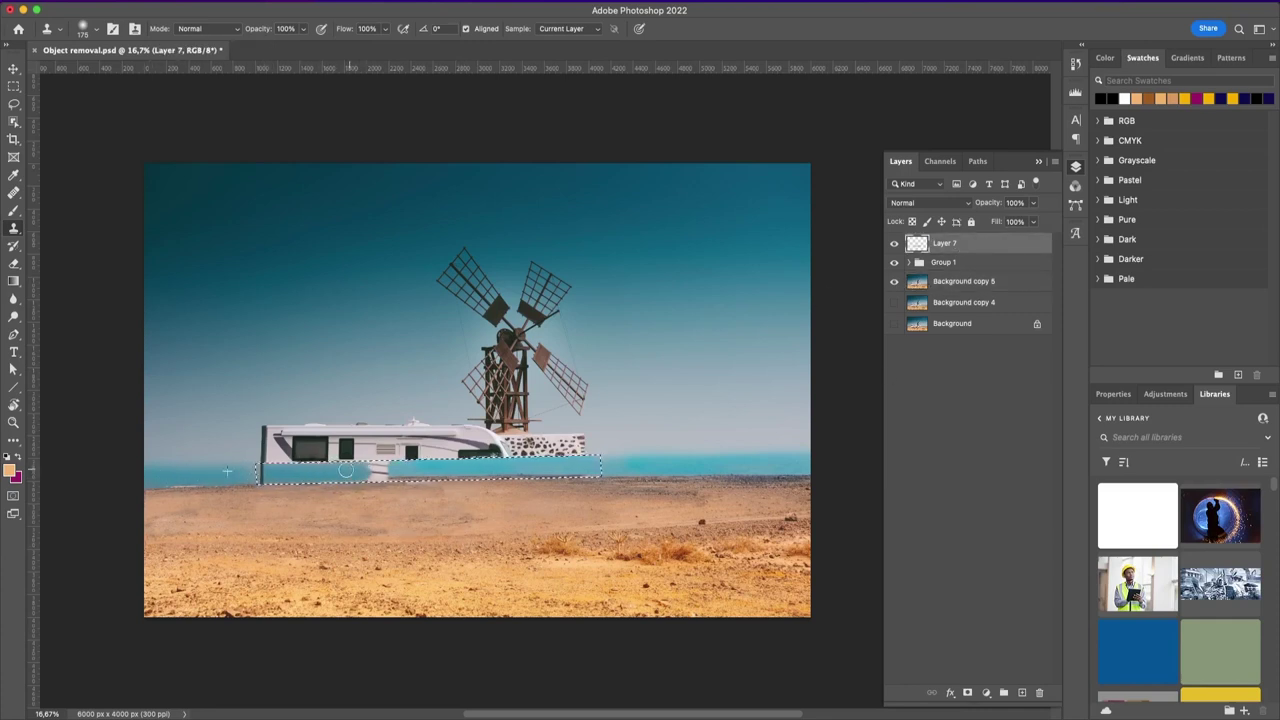
Clone sea over the remaining camper gaps inside the sea selection on Layer 7 and clear the selection.
key(alt+comma)
key(alt+period)
key(alt+comma)
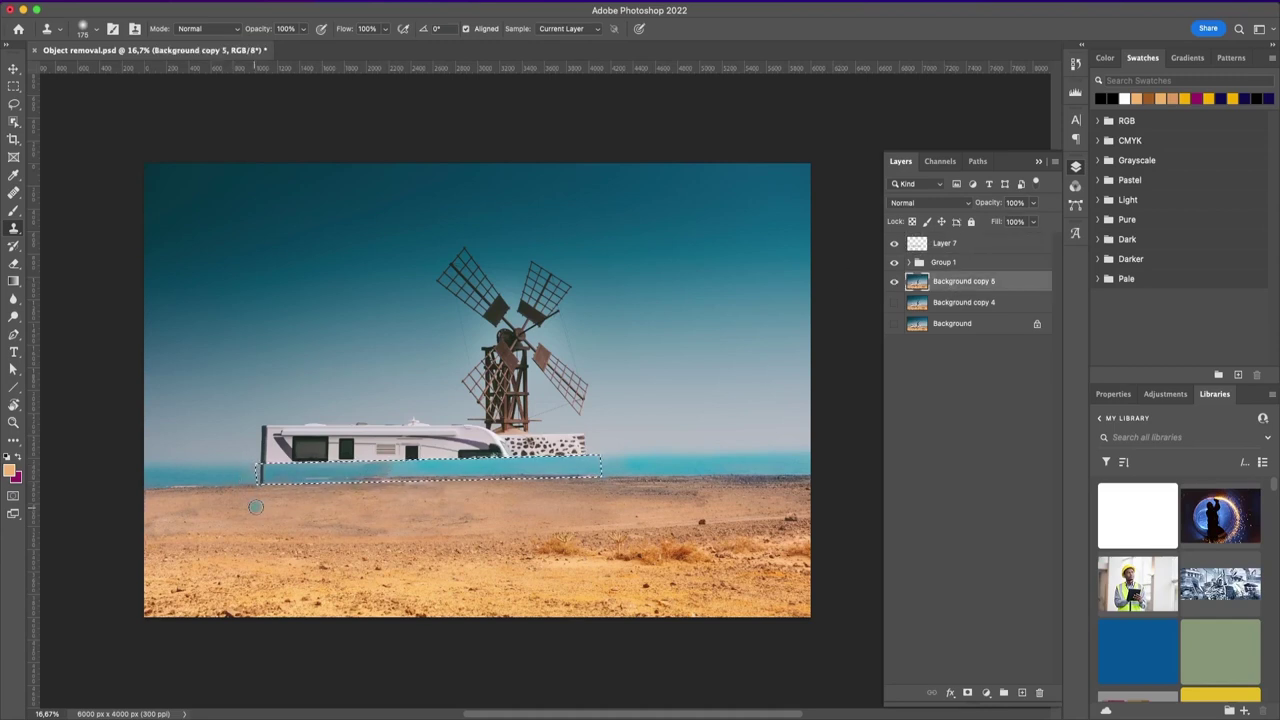
key(alt+period)
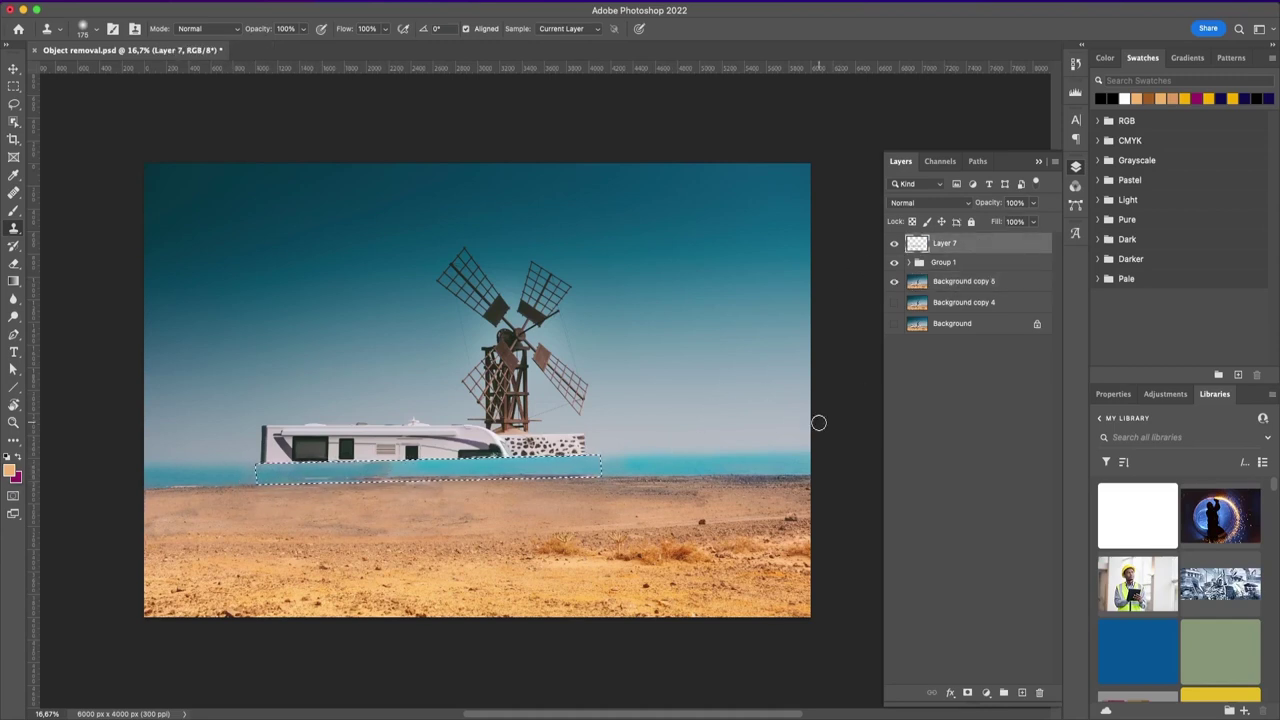
key(super+d)
Clone the shoreline from Background copy 5 onto Layer 7 along the lower edge of the patched sea.
click(917, 283)
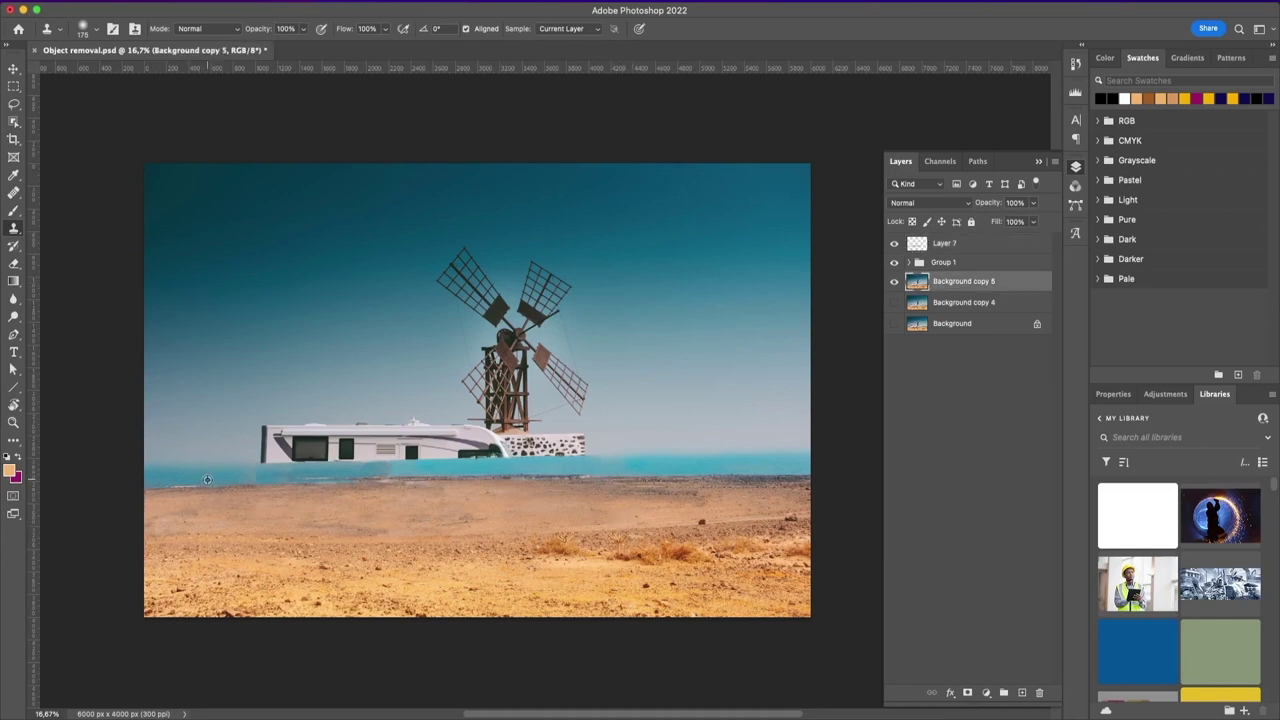
key(alt+])
key(alt+])
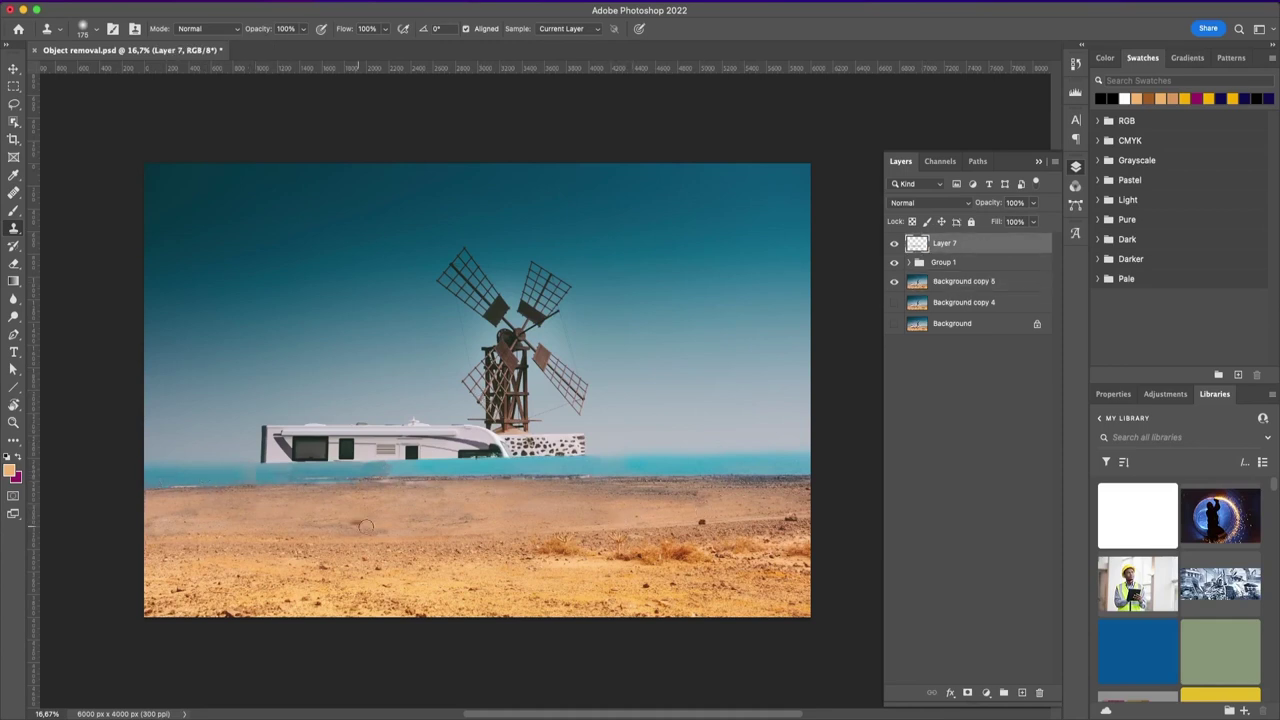
key(alt+[)
key(alt+[)
Draw a closed path closely around the windmill, the stone base and the camper's upper body above the sea.
key(p)
click(585, 425)
click(585, 415)
click(595, 382)
click(576, 344)
click(568, 307)
click(575, 291)
click(578, 273)
click(531, 247)
click(251, 463)
click(591, 456)
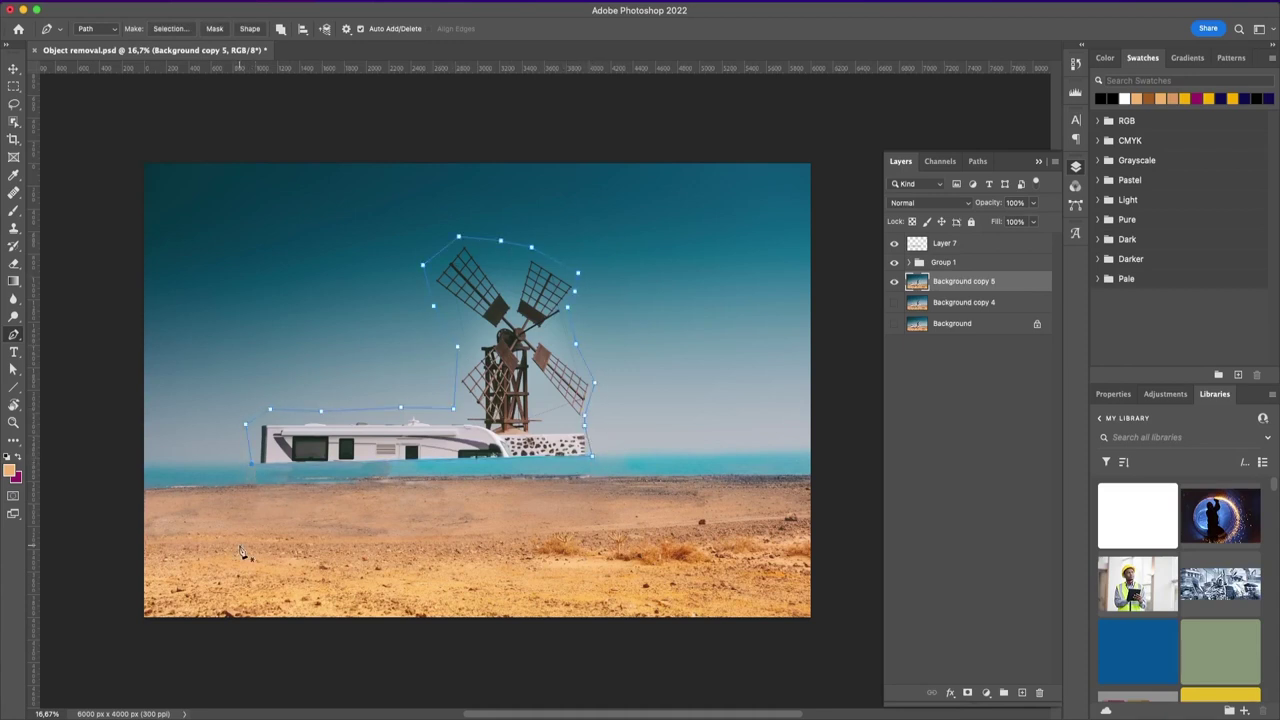
Save the work path as Sky and load it as a feathered selection, saving the document.
click(977, 161)
double_click(928, 220)
text(Sky)
key(Return)
key(super+s)
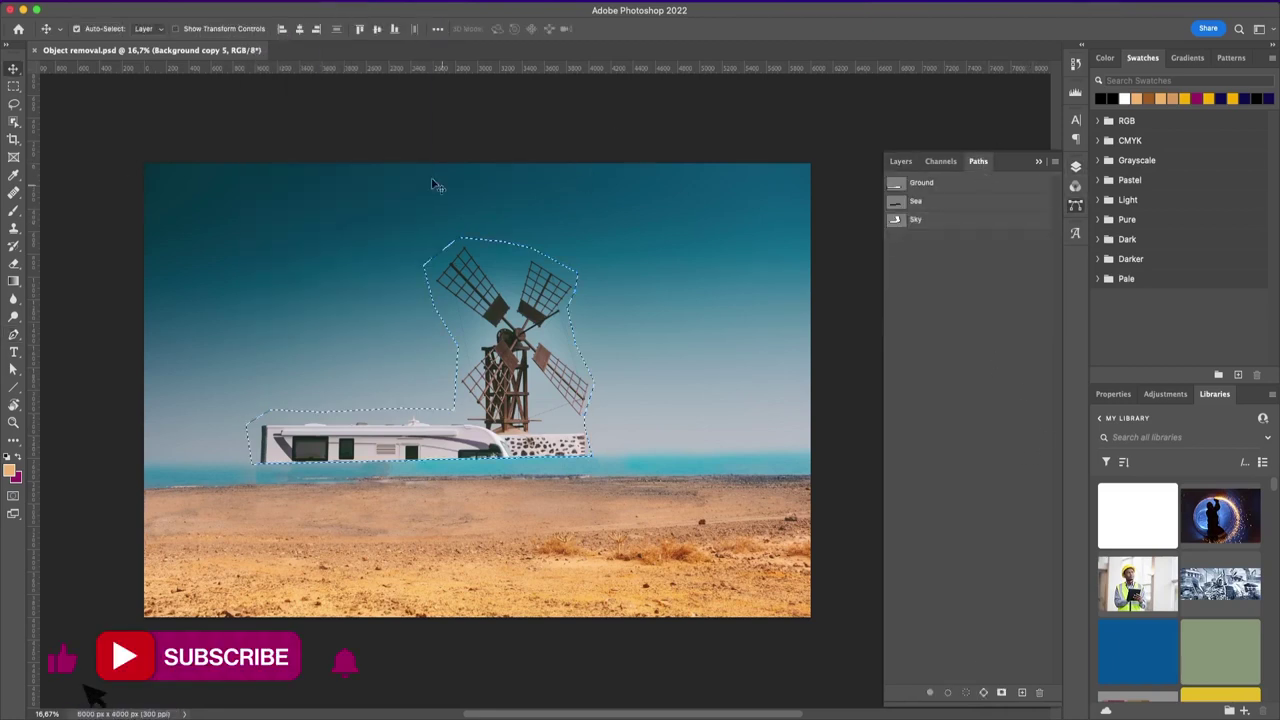
click(470, 234)
click(504, 148)
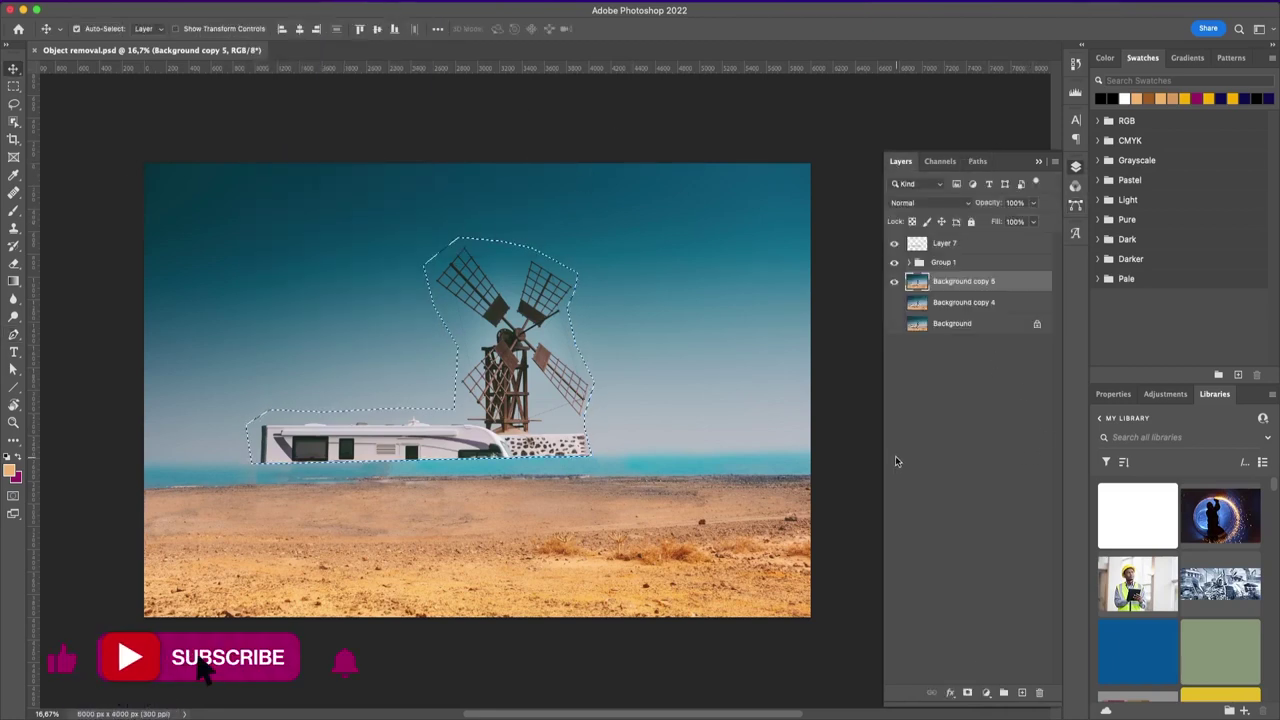
Clone sky from Background copy 5 onto Layer 7 over the windmill, the stone base and the camper's front.
key(s)
key(alt+period)
mouse_move(575, 444)
mouse_down()
mouse_move(538, 436)
mouse_move(521, 451)
mouse_move(582, 382)
mouse_move(564, 382)
mouse_move(567, 280)
mouse_move(551, 346)
mouse_move(533, 353)
mouse_move(521, 273)
mouse_move(524, 329)
mouse_move(545, 355)
mouse_move(514, 427)
mouse_move(495, 449)
mouse_move(392, 451)
mouse_move(412, 421)
mouse_move(439, 443)
mouse_move(506, 409)
mouse_move(502, 316)
mouse_up()
drag(465, 416, 586, 401)
Try cloning sky from the photo's far left edge over the camper's rear, and undo it.
key(alt+[)
key(alt+[)
alt+click(153, 457)
key(alt+])
key(alt+])
drag(272, 445, 282, 430)
key(super+z)
Try cloning again over the camper's rear and large window from sky sampled just above the horizon, and undo it.
key(alt+[)
key(alt+[)
key(ctrl+shift+z)
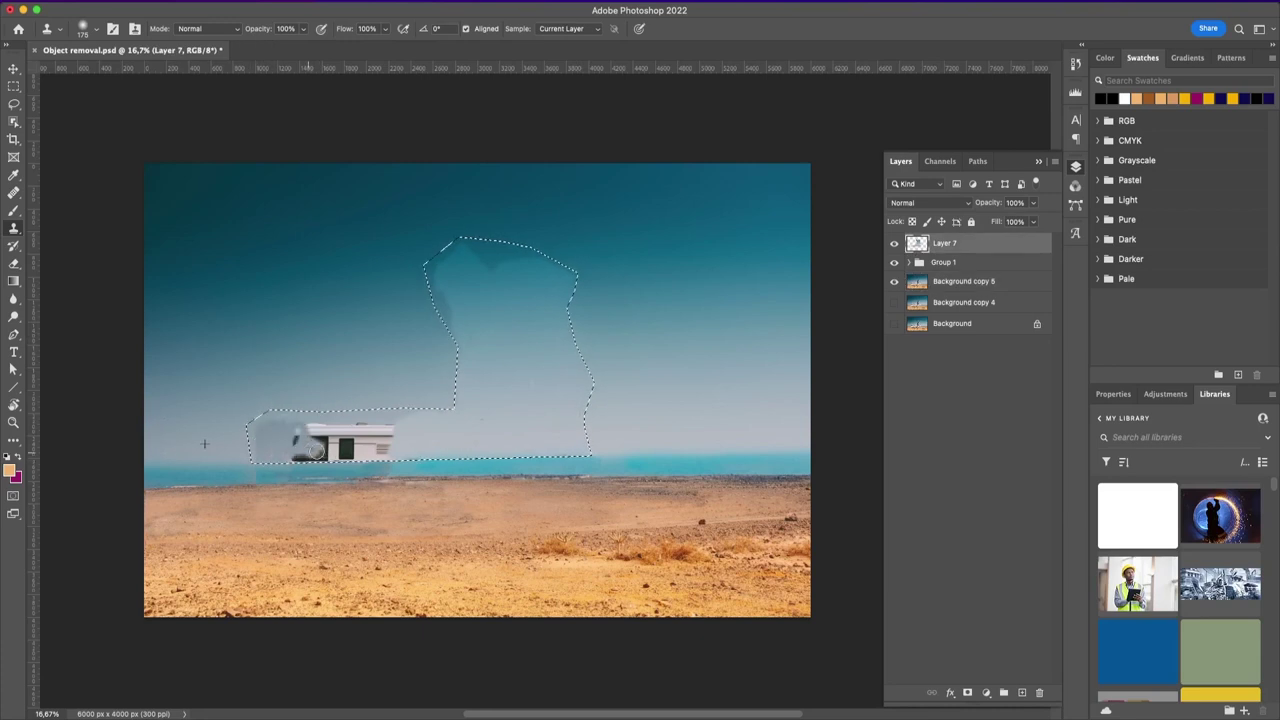
key(ctrl+z)
key(ctrl+shift+z)
alt+click(156, 457)
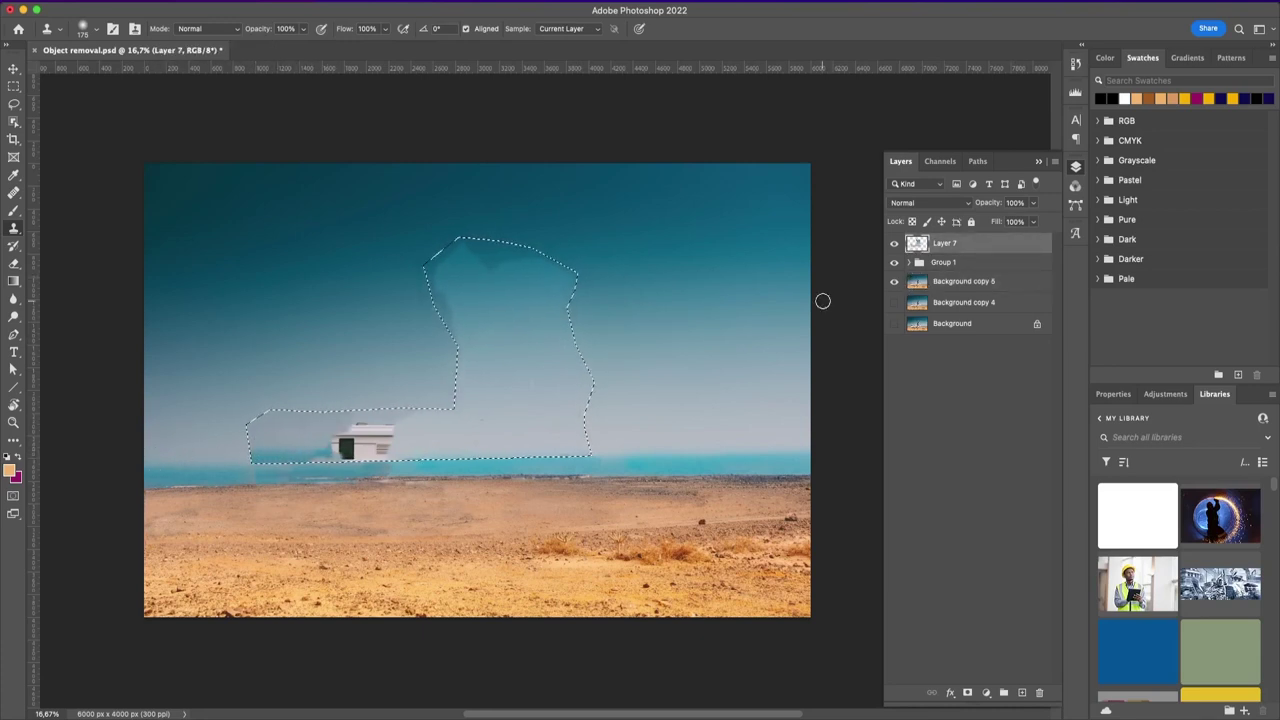
key(ctrl+z)
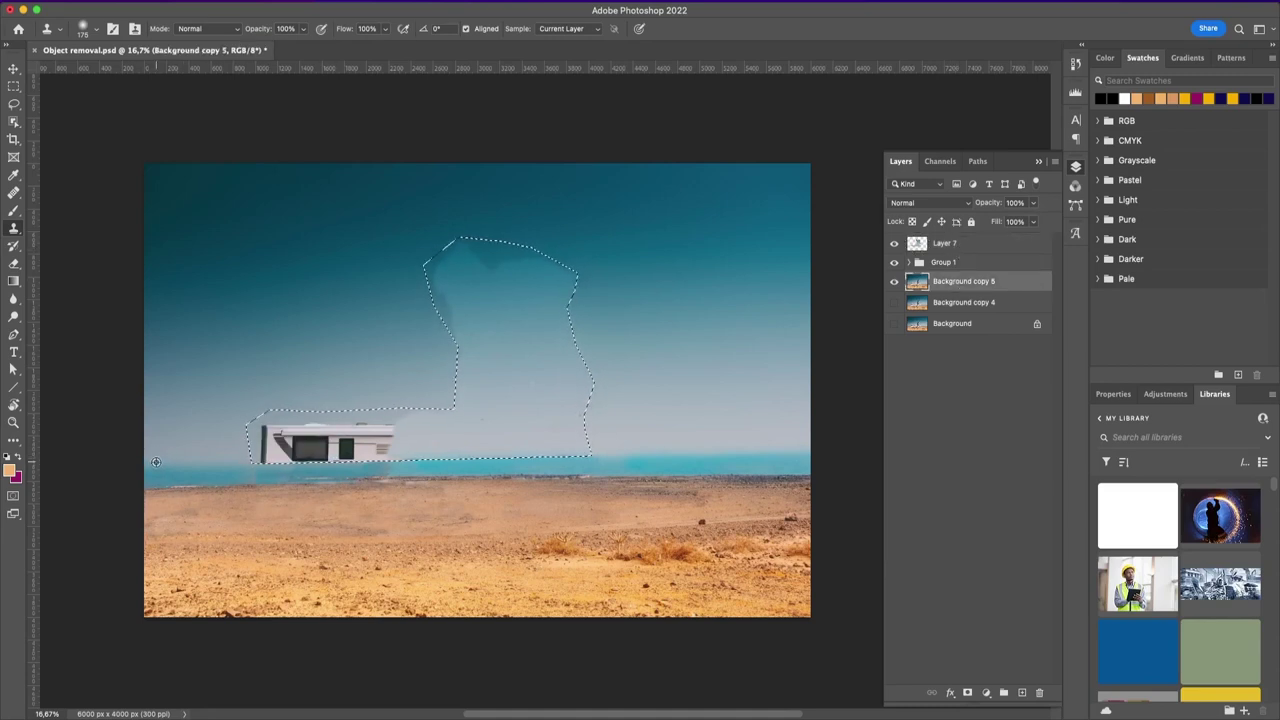
Clone sky from the far left of Background copy 5 over the camper's rear and its two windows on Layer 7.
key(ctrl+shift+z)
drag(278, 446, 296, 437)
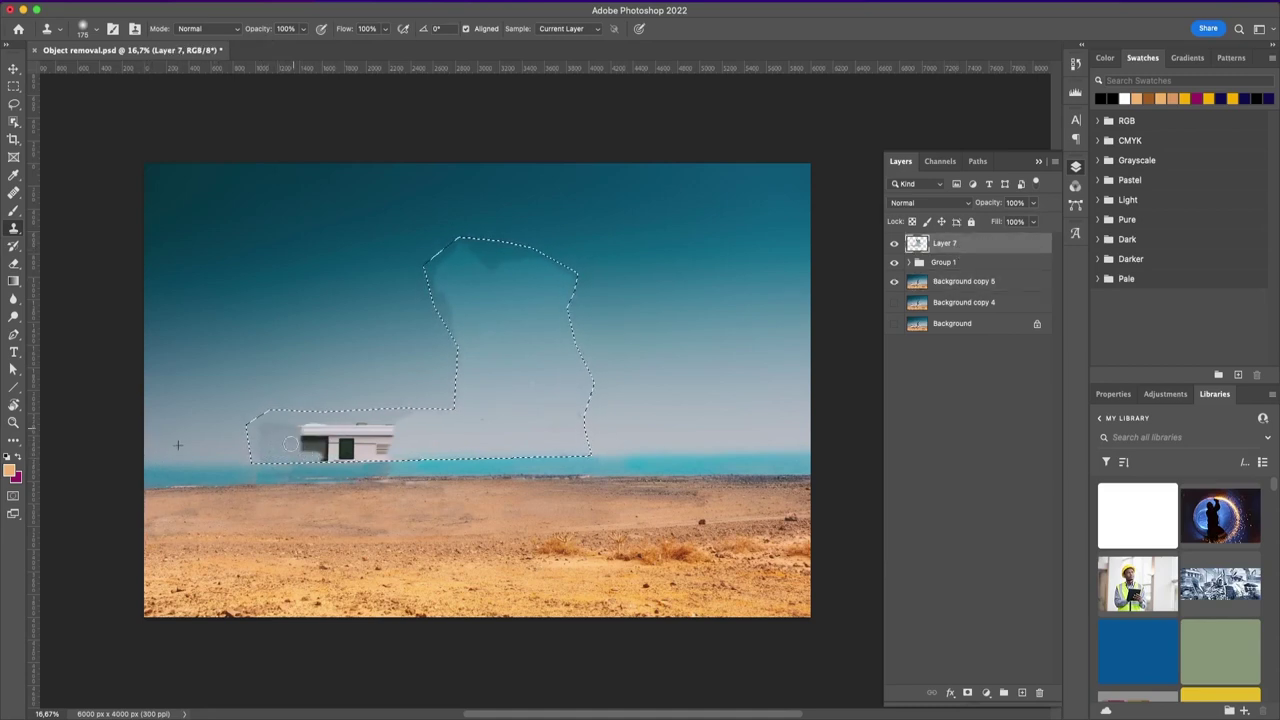
key(ctrl+z)
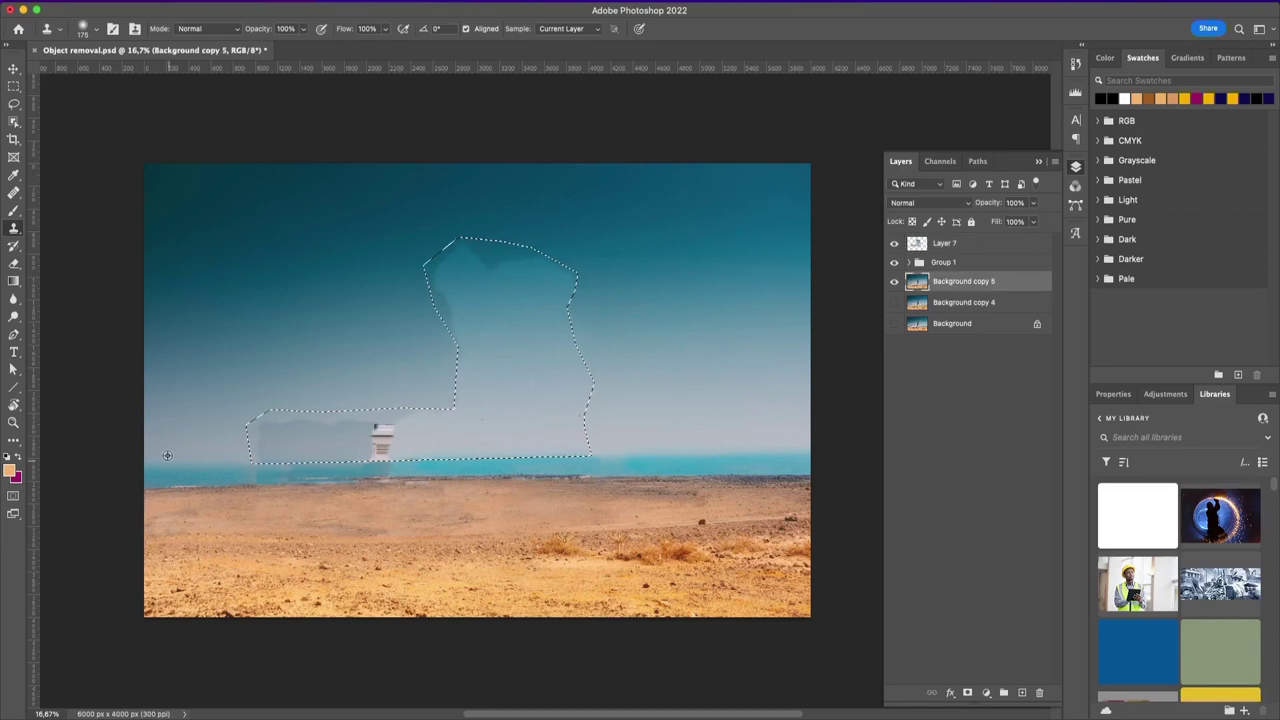
key(ctrl+shift+z)
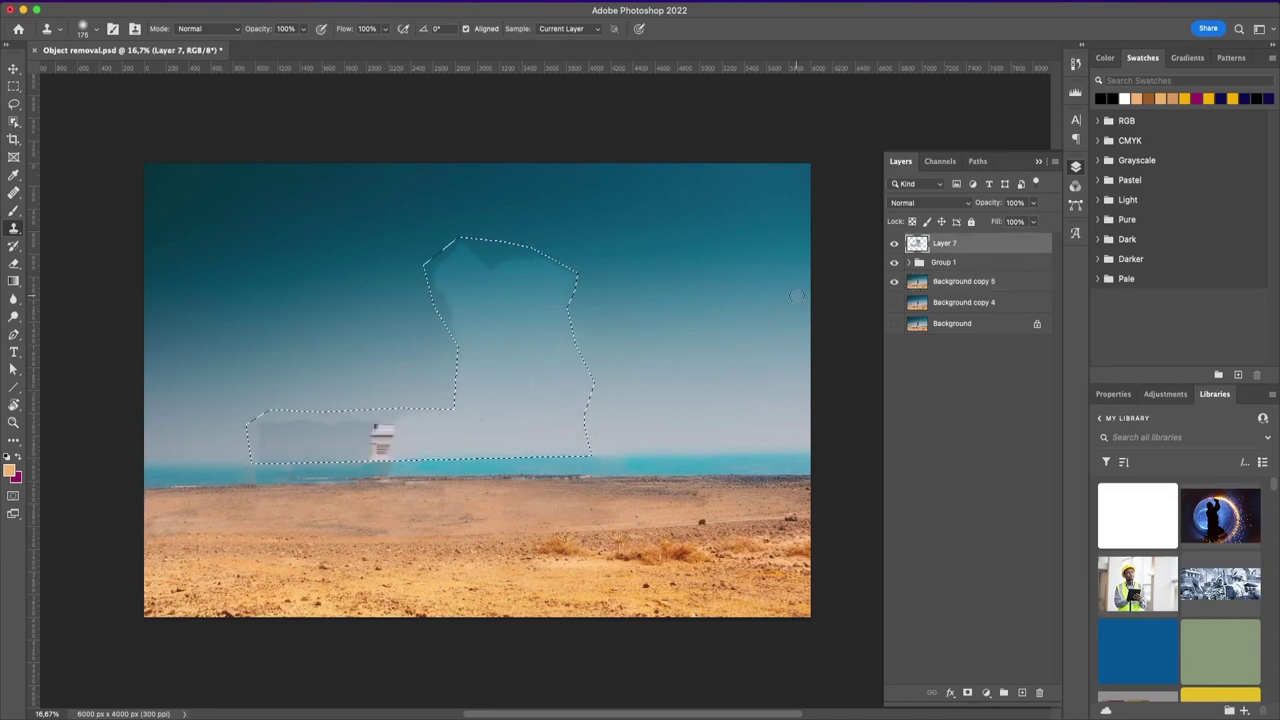
key(ctrl+z)
key(ctrl+shift+z)
Compare the image with Layer 7 hidden and shown, and clone sky over the last visible piece of the camper.
click(894, 243)
click(894, 243)
click(894, 243)
click(894, 243)
key(ctrl+z)
key(ctrl+shift+z)
key(ctrl+z)
key(ctrl+shift+z)
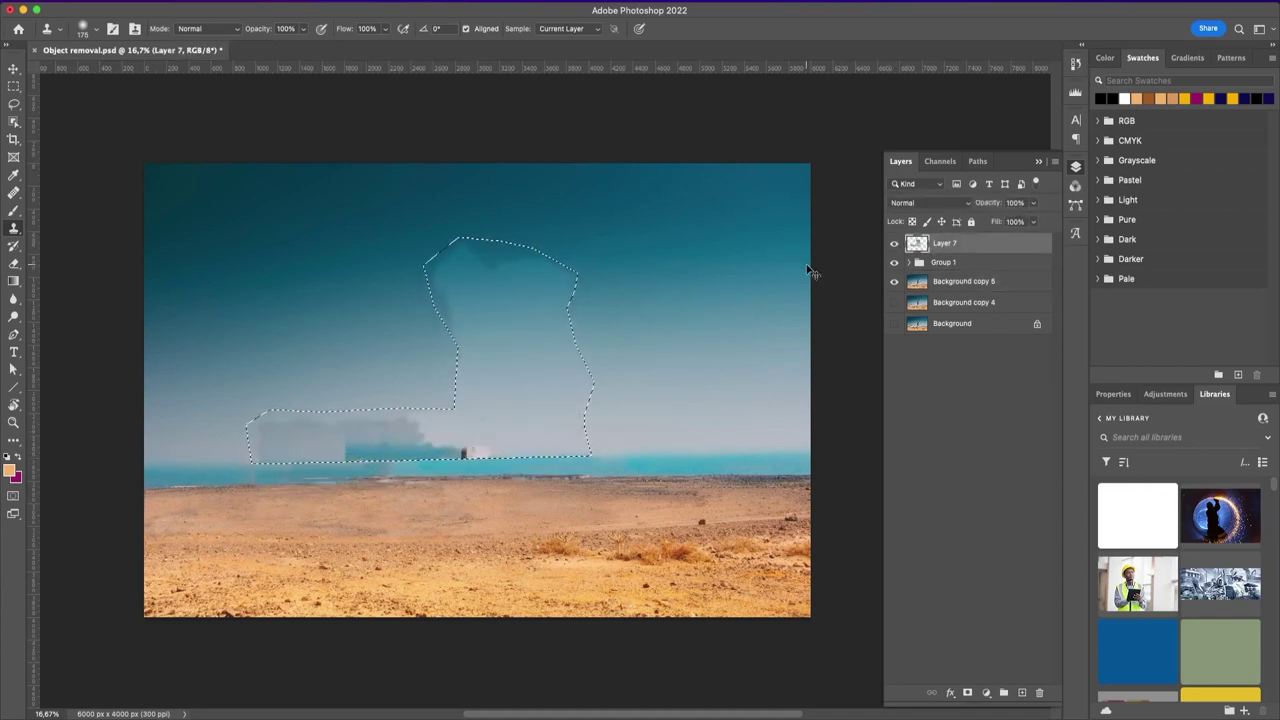
key(ctrl+z)
key(ctrl+shift+z)
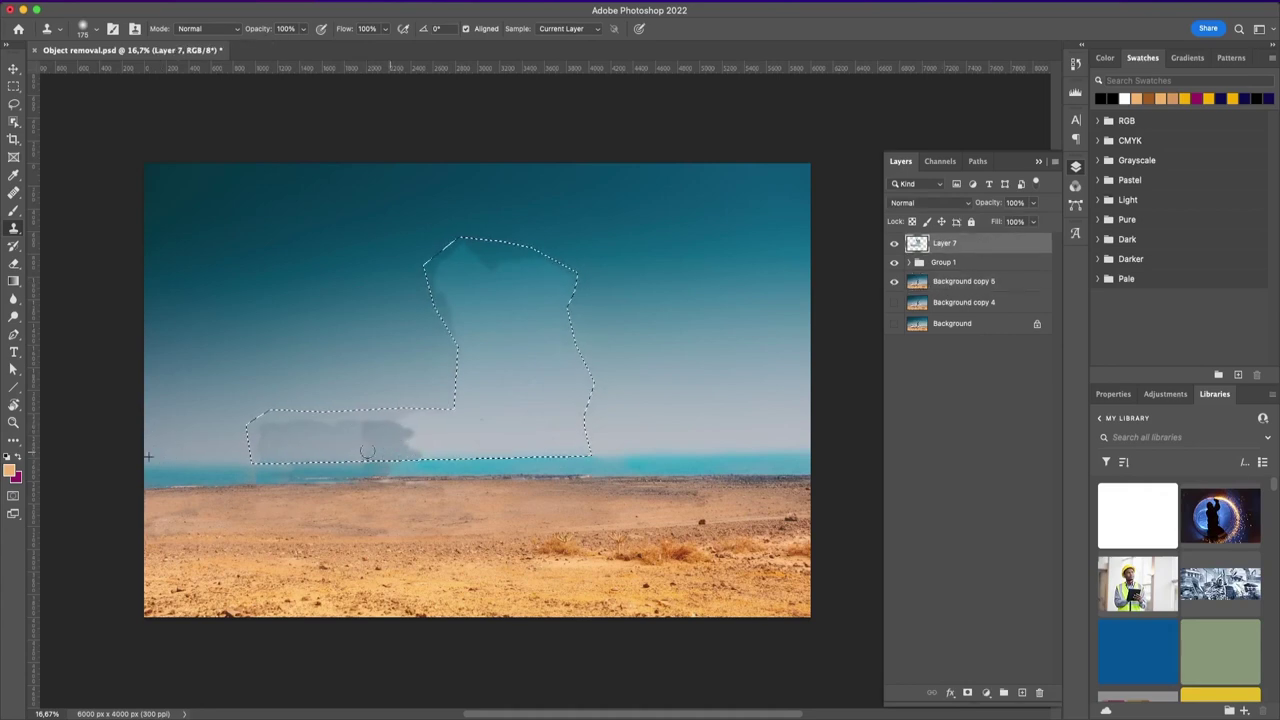
Clear the selection, then copy a rectangle of clean sky at the photo's right side from Background copy 5 to a new layer.
click(963, 281)
key(ctrl+d)
click(14, 86)
drag(651, 168, 812, 437)
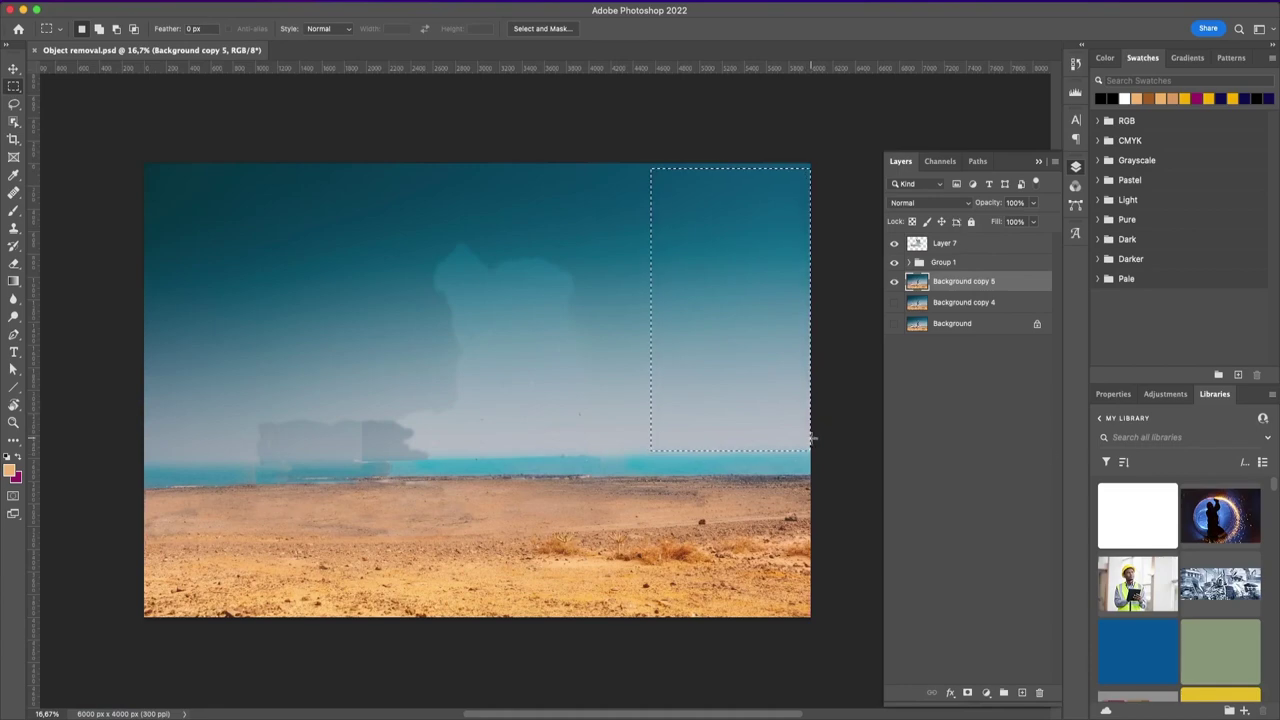
key(ctrl+j)
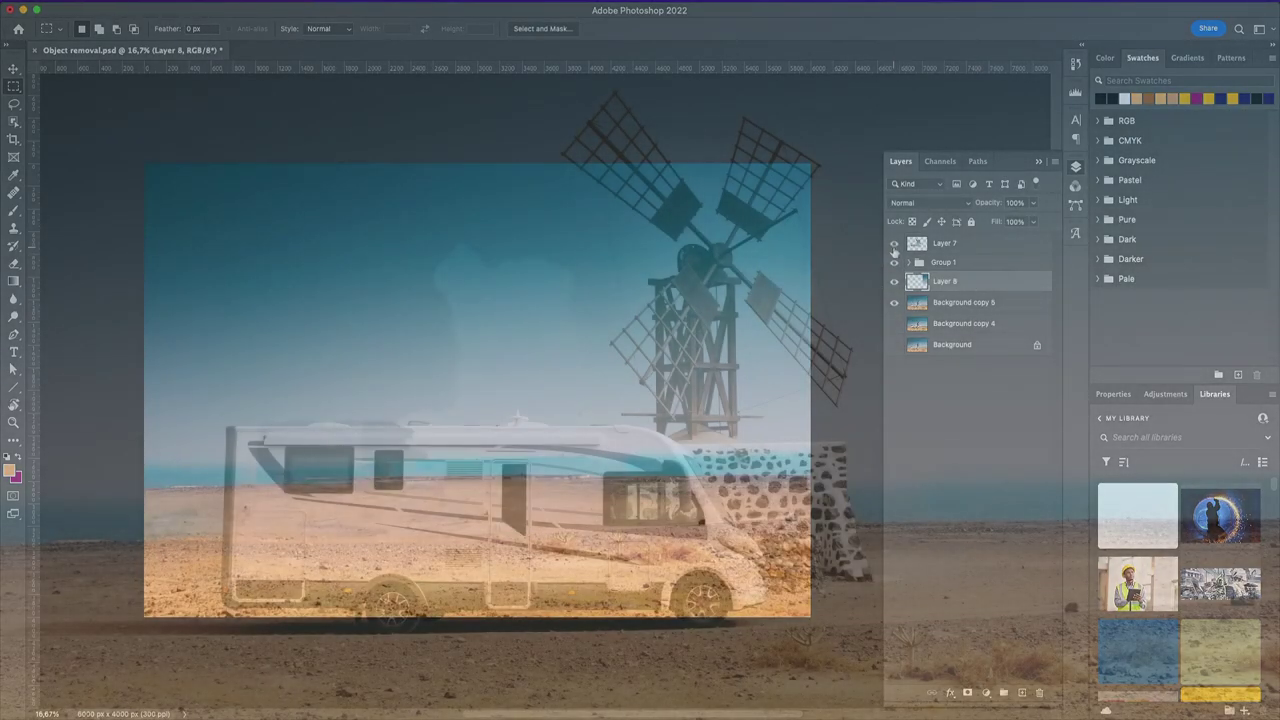